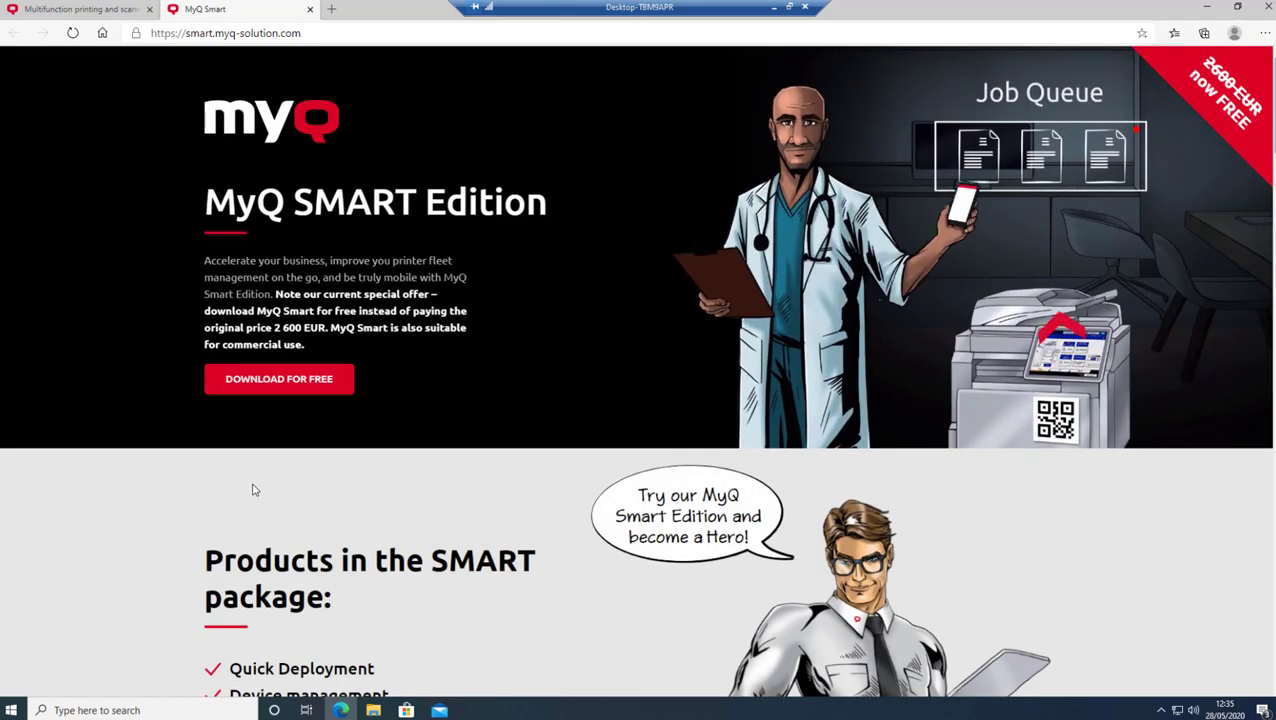
Review the product and support information on the MyQ SMART Edition page and start the free download.
scroll(378, 507, down, 4)
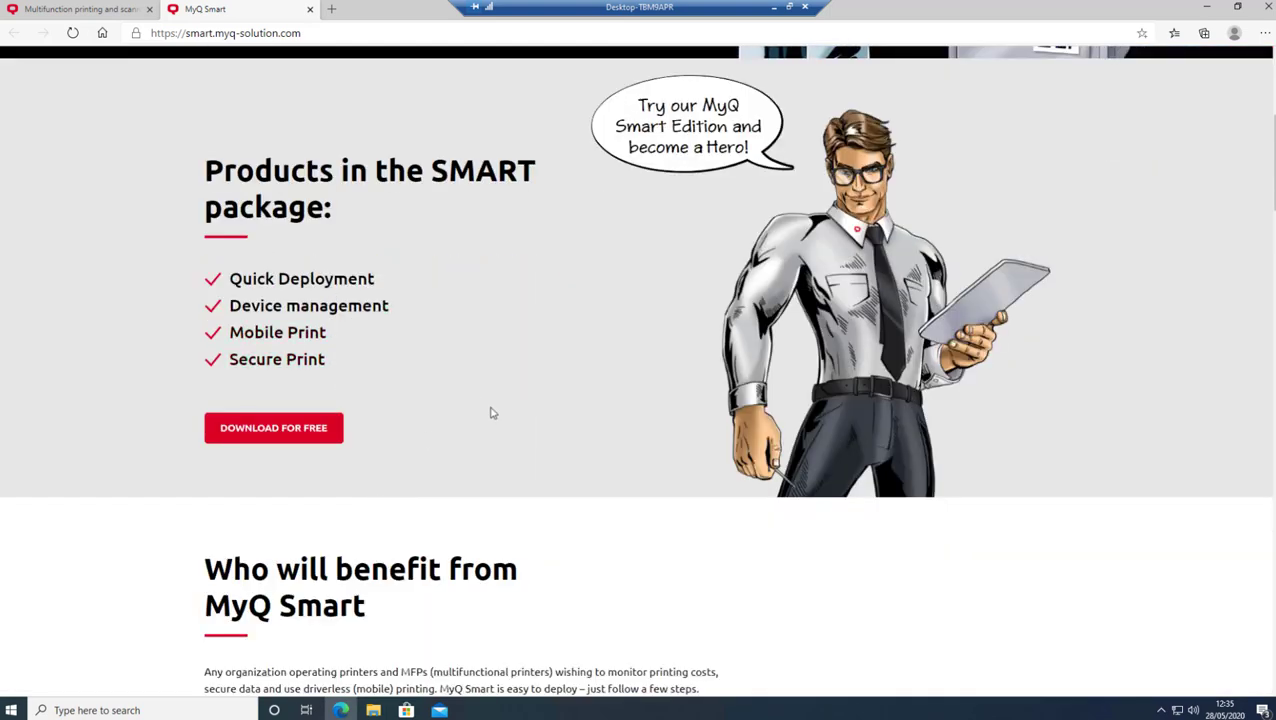
scroll(503, 419, down, 3)
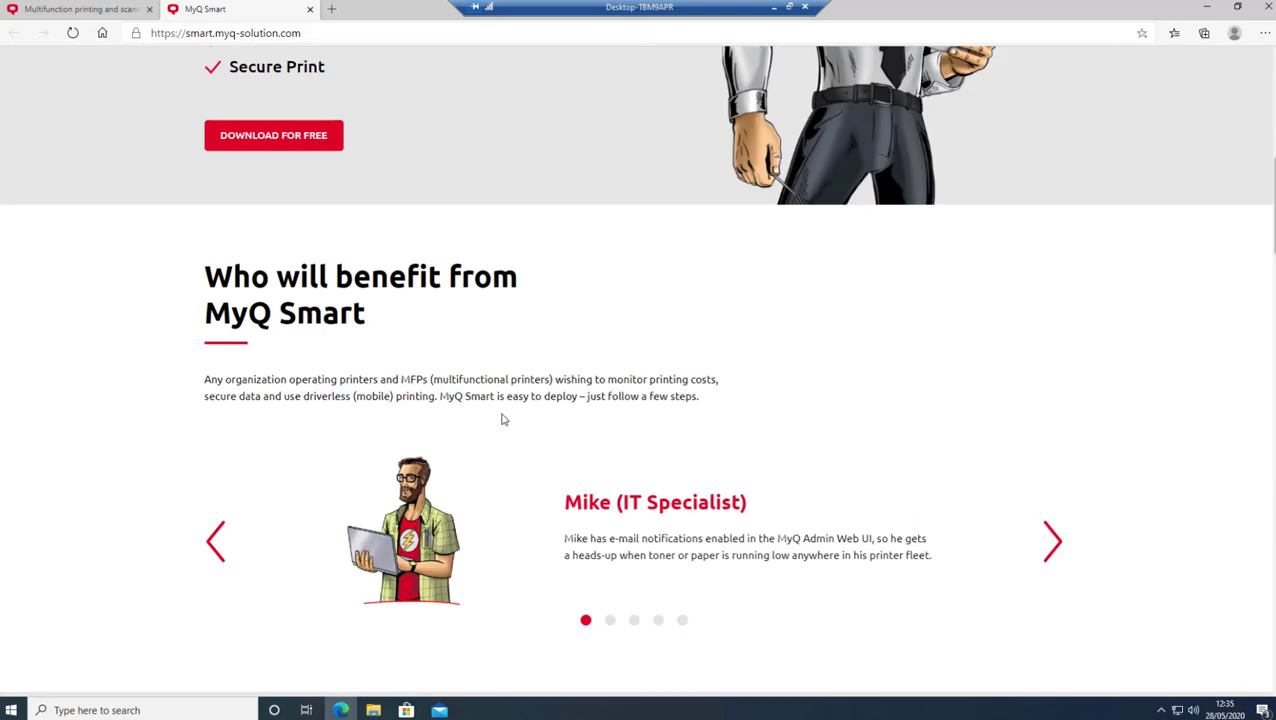
scroll(503, 419, down, 4)
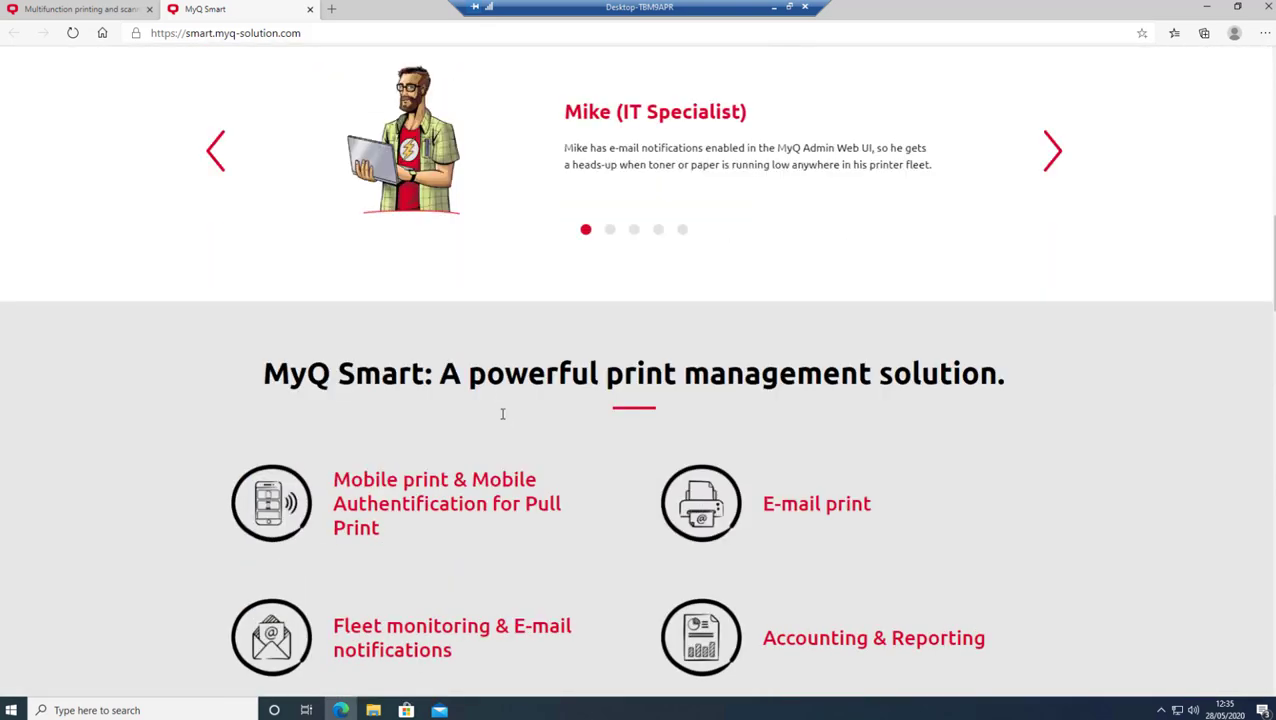
scroll(455, 451, down, 4)
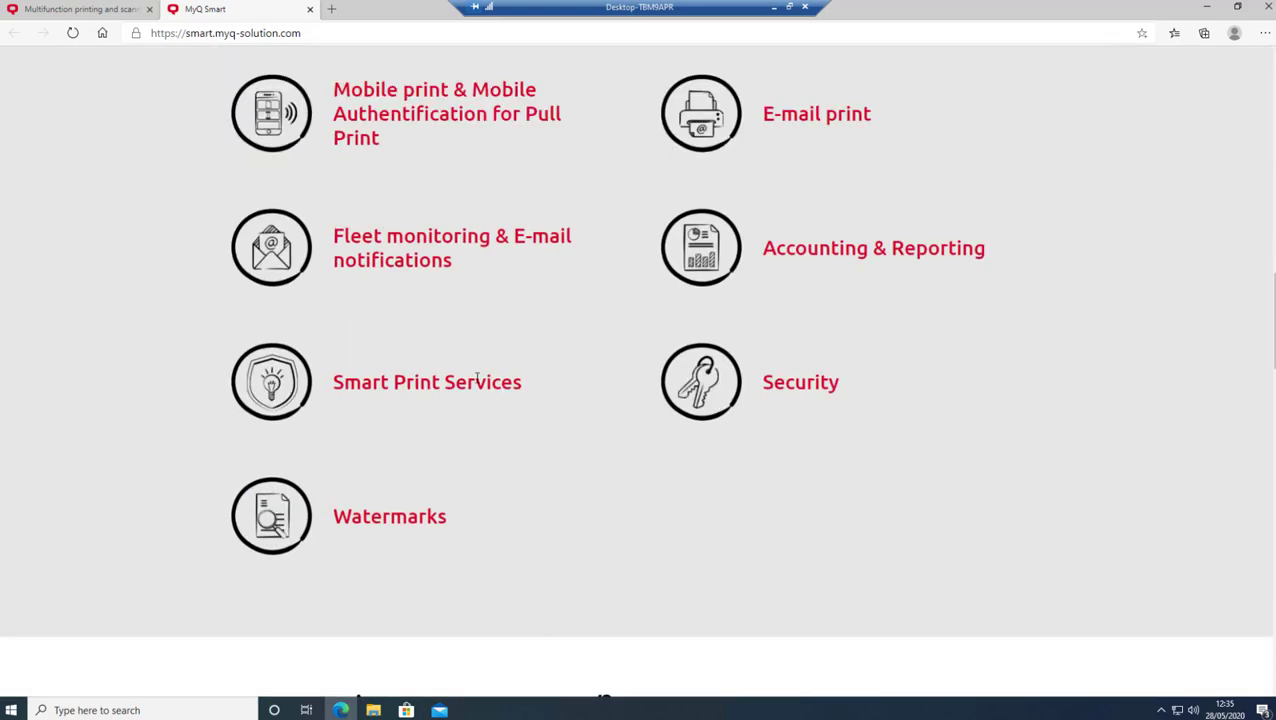
scroll(477, 378, down, 4)
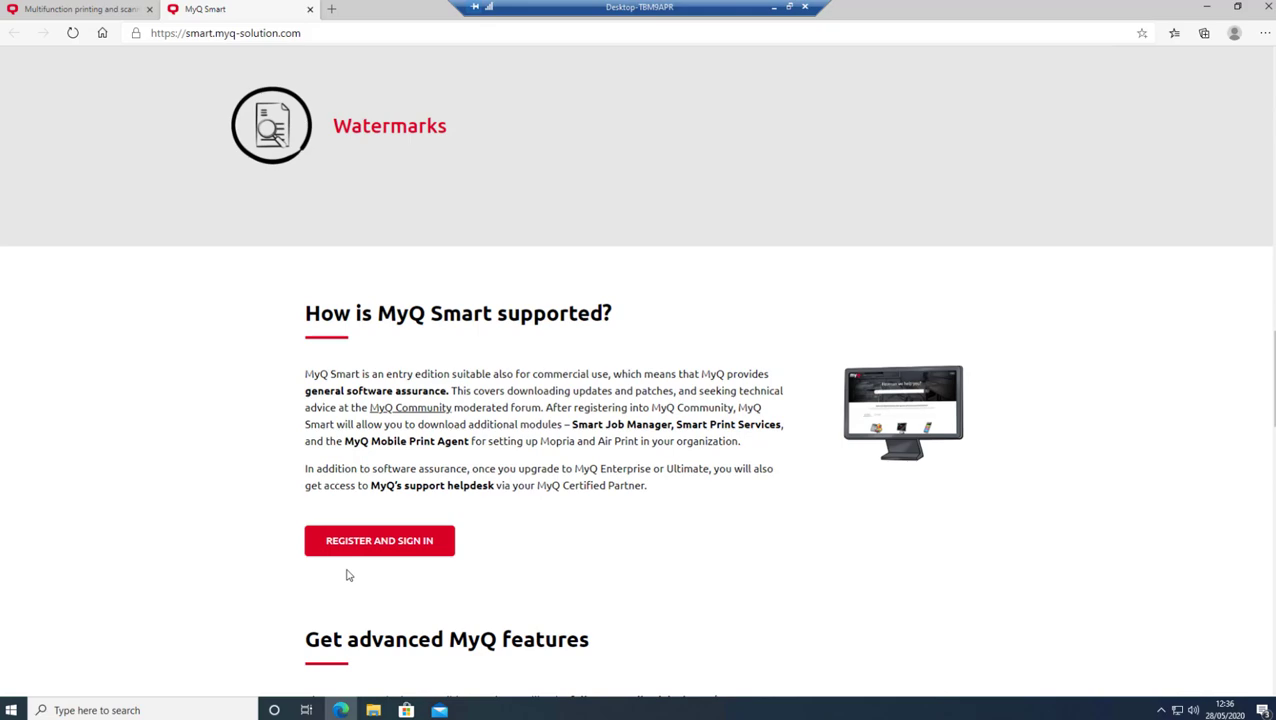
scroll(347, 575, up, 15)
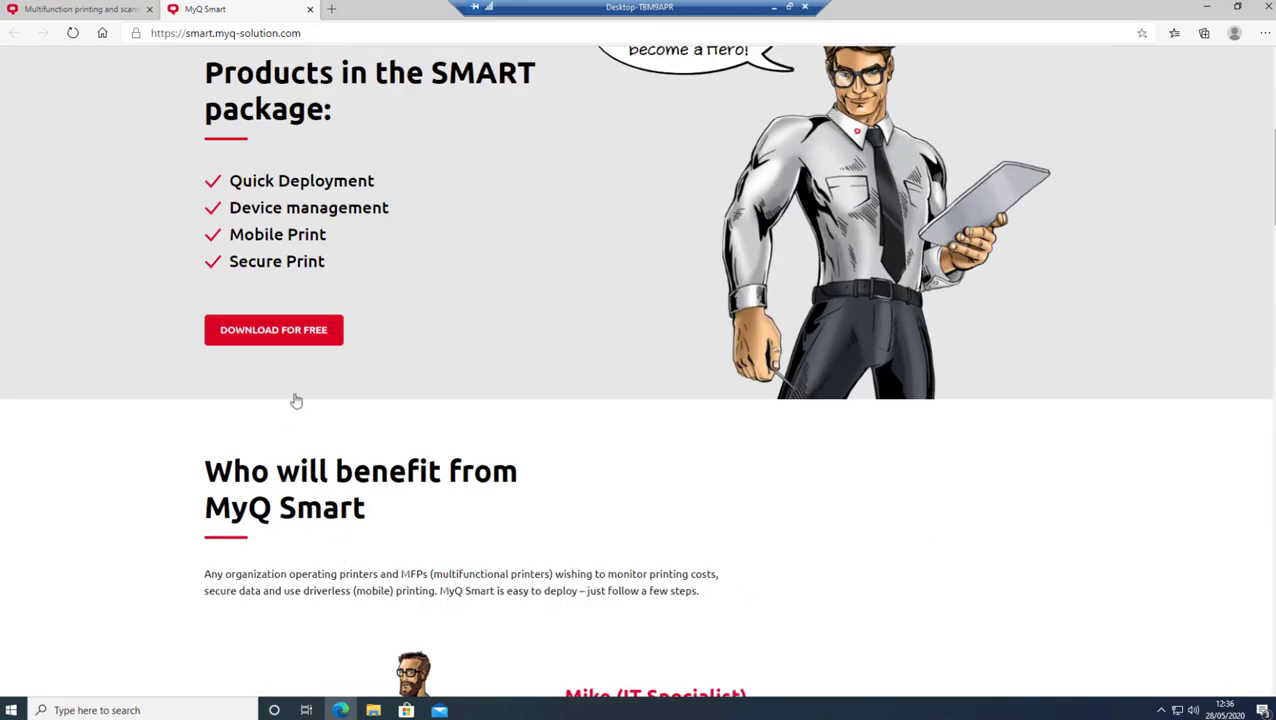
click(277, 335)
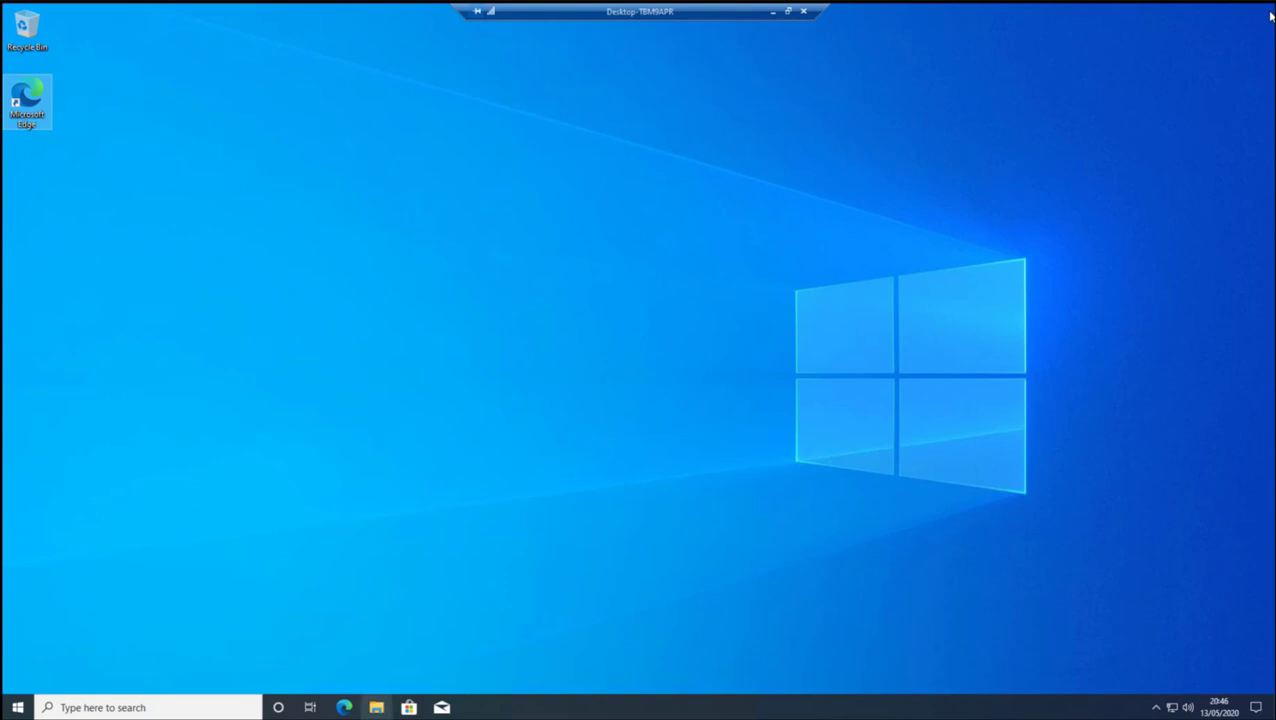
Extract the MyQ_SMART_Edition archive from the Downloads folder into the proposed MyQ_SMART_Edition folder.
right_click(20, 707)
click(85, 596)
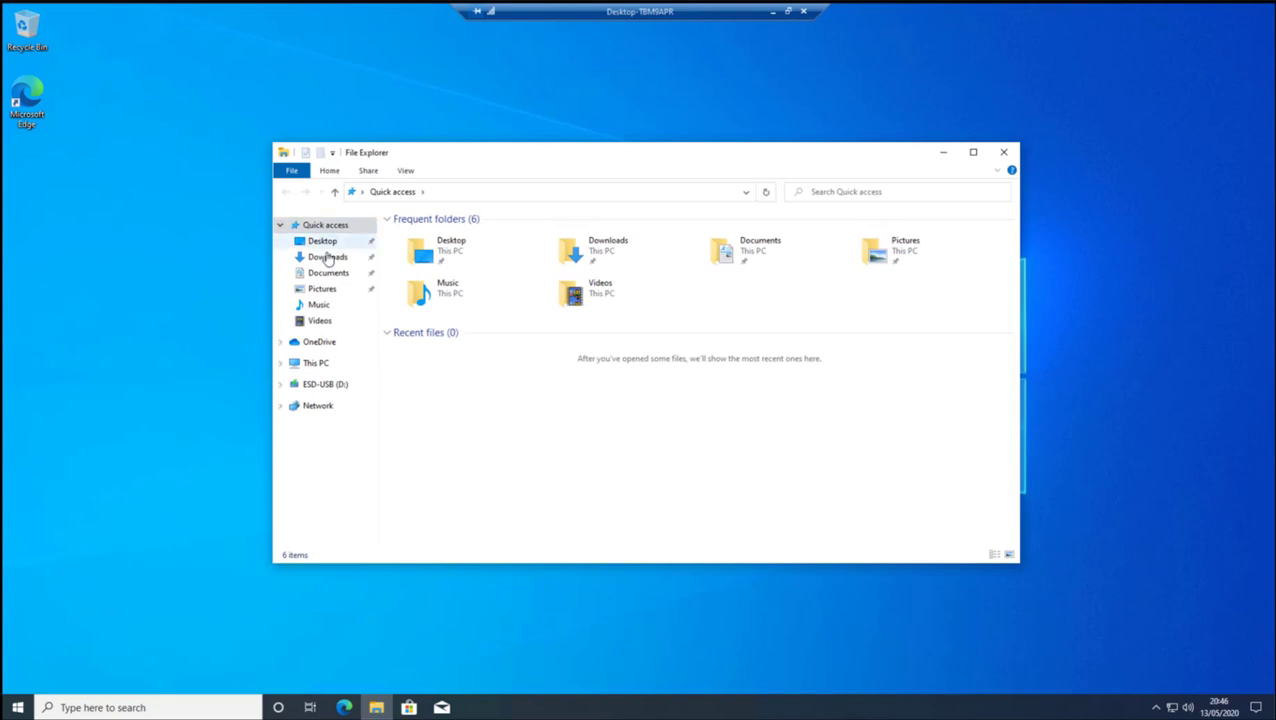
click(327, 257)
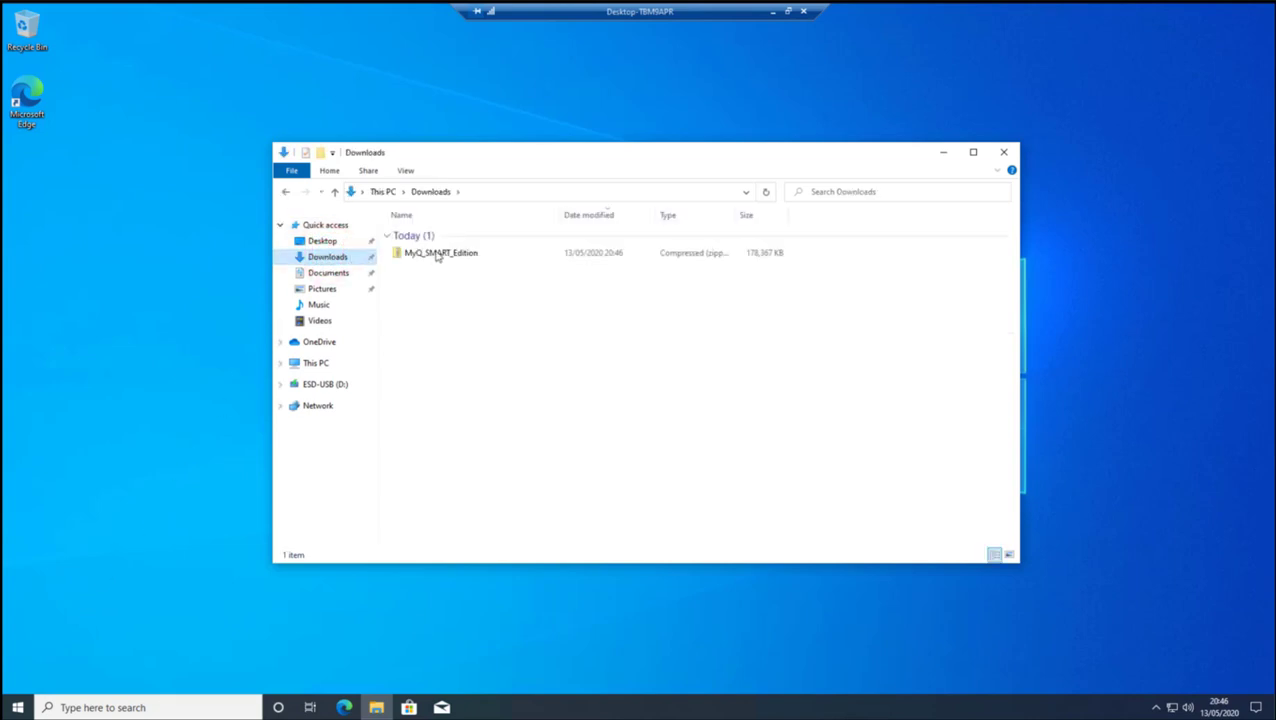
click(437, 256)
right_click(436, 254)
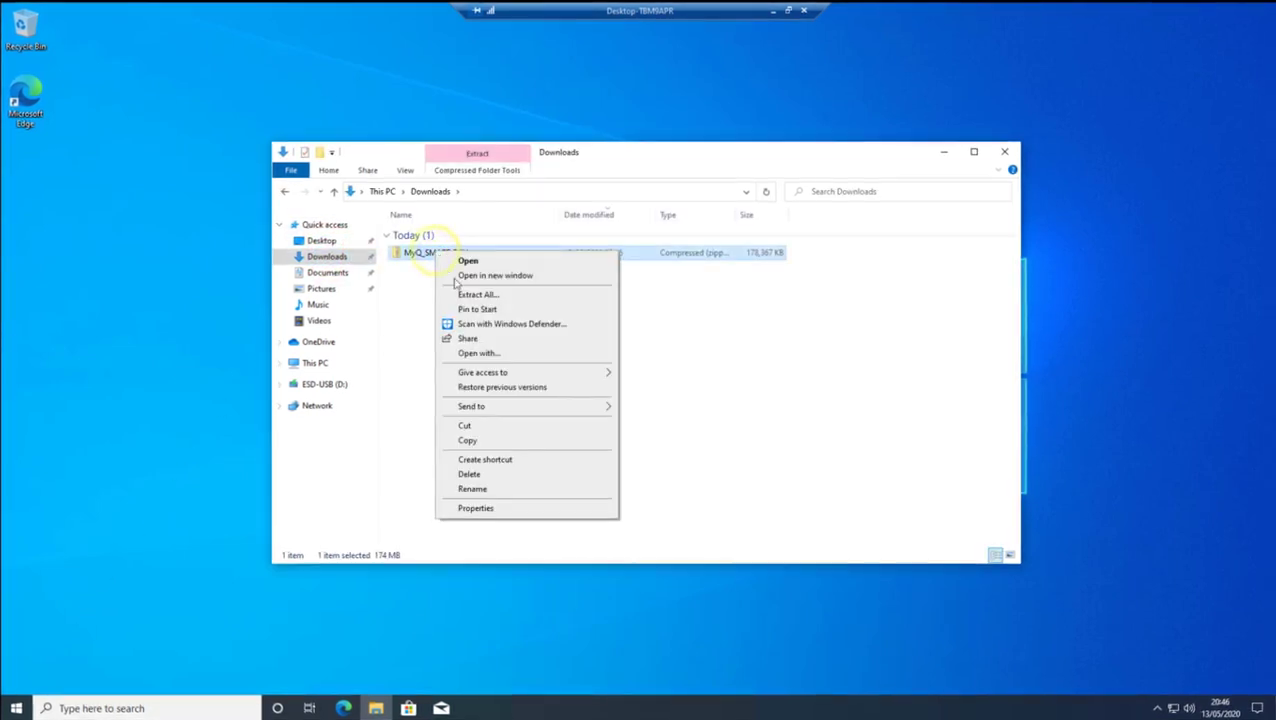
click(464, 293)
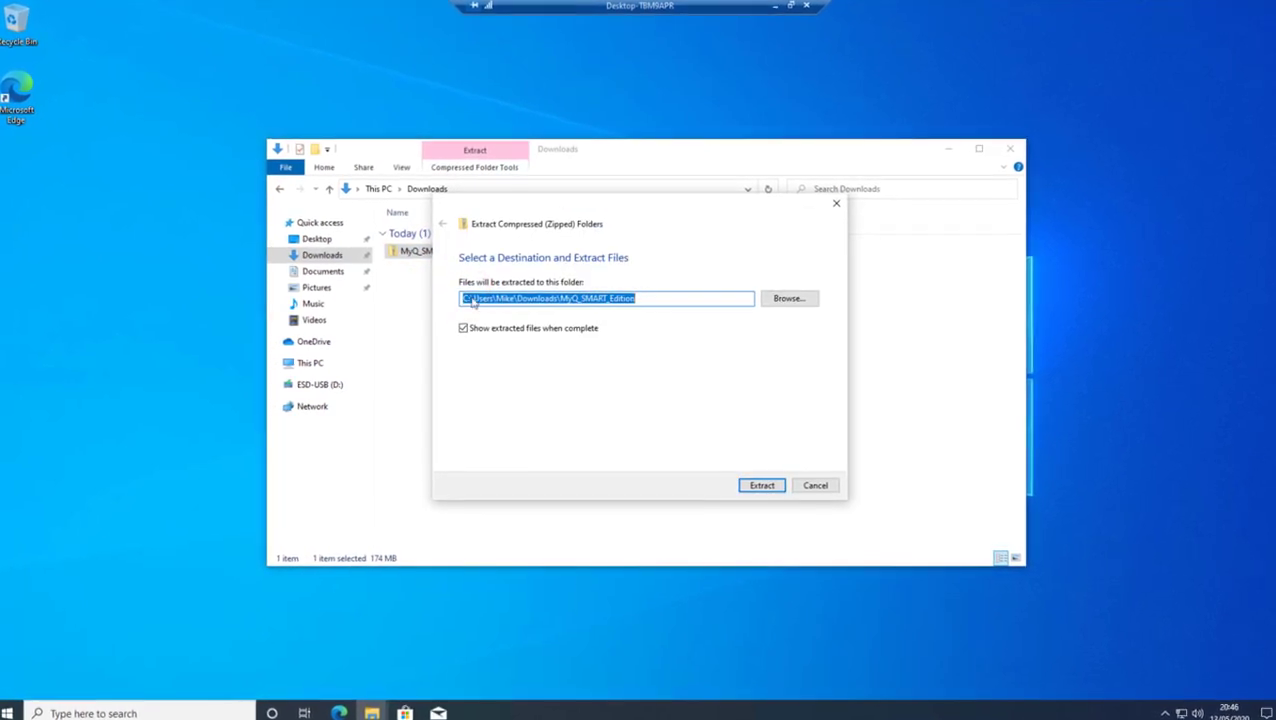
click(757, 489)
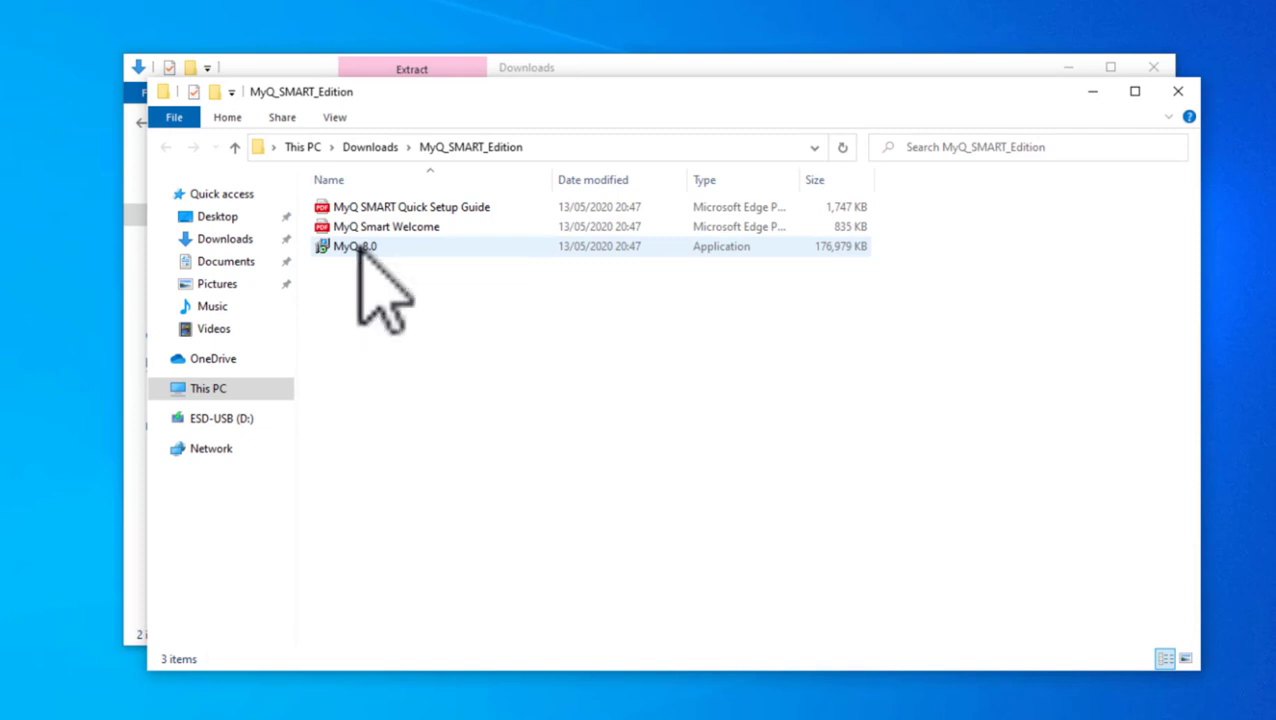
Run the MyQ_8.0 installer as administrator, allow it to make changes, and use English as the setup language.
right_click(362, 247)
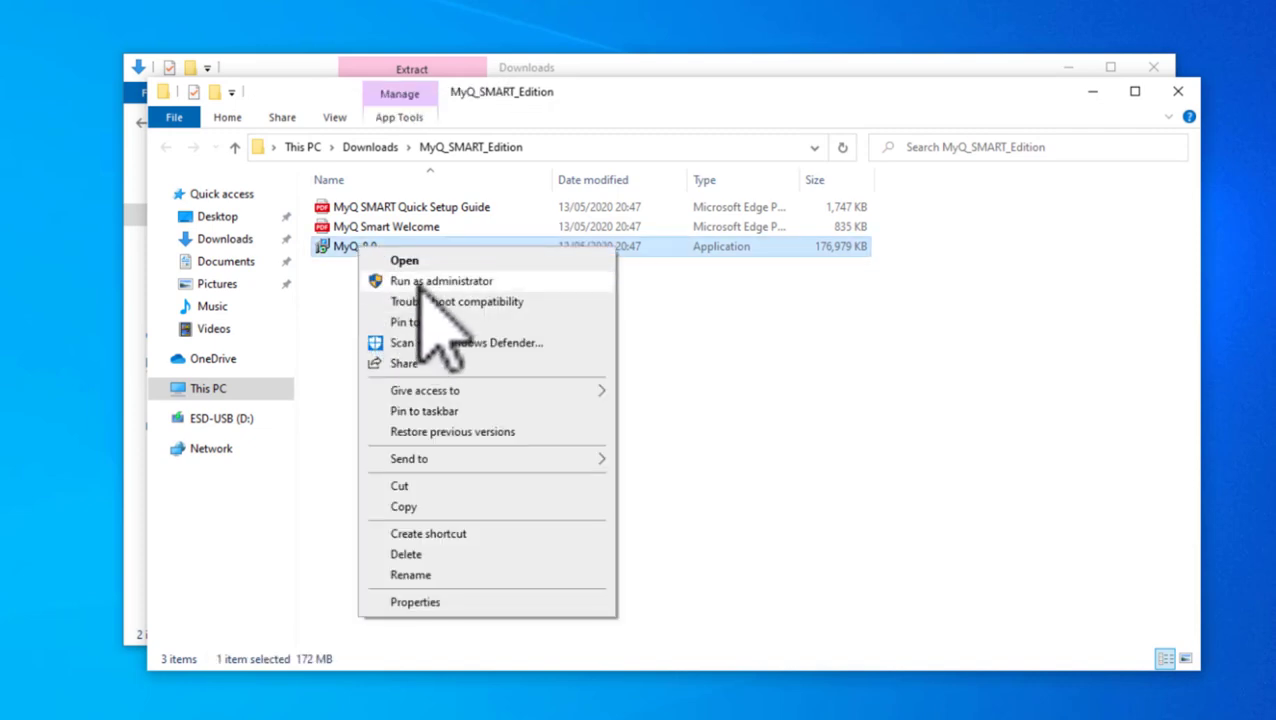
click(420, 281)
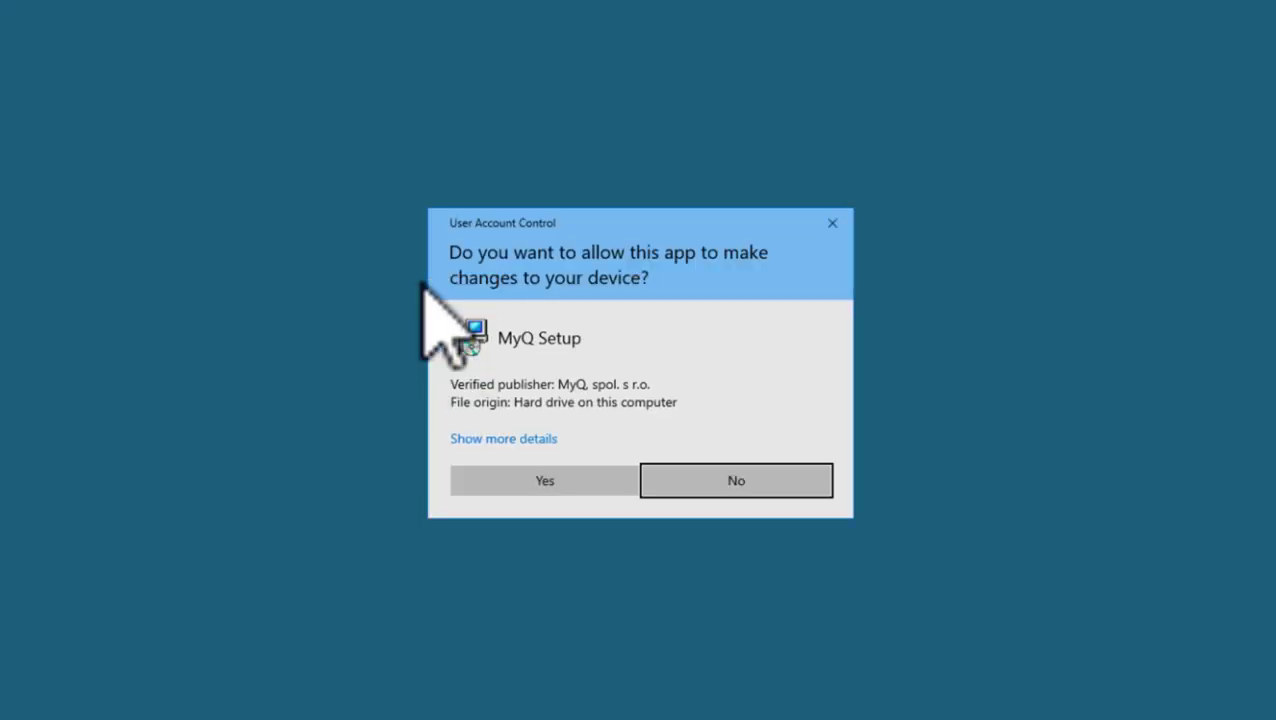
click(540, 481)
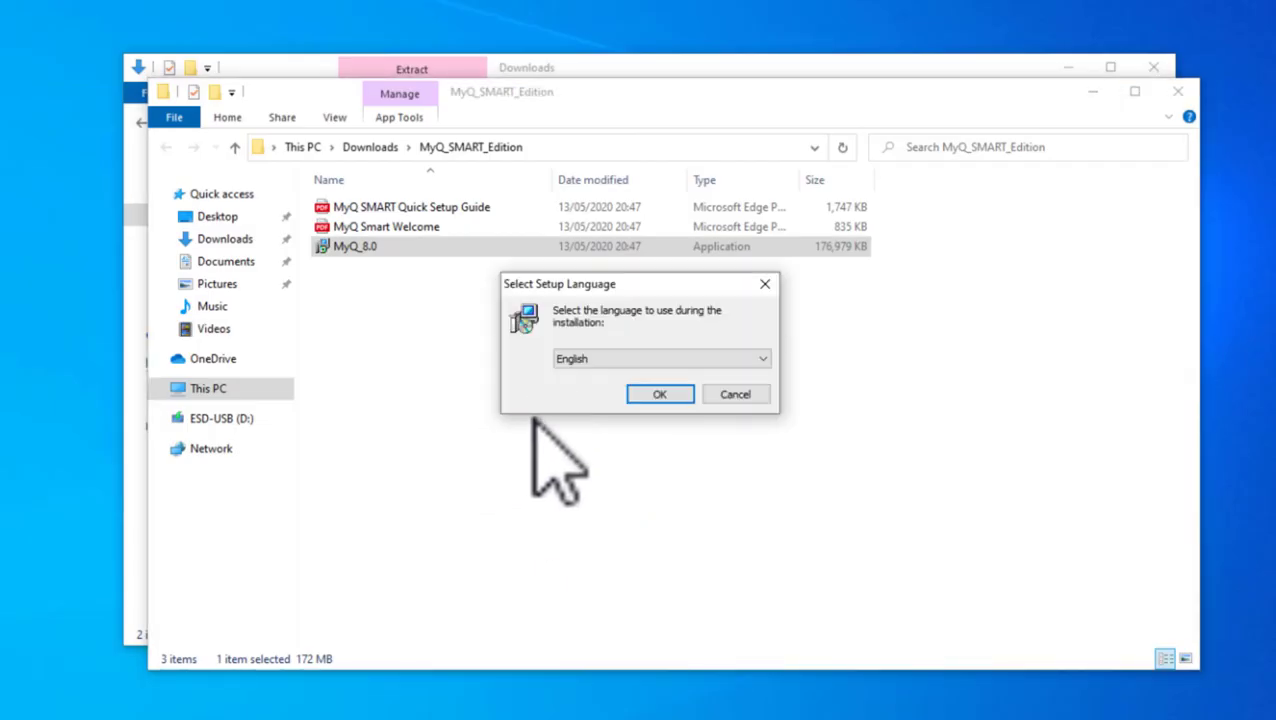
click(662, 394)
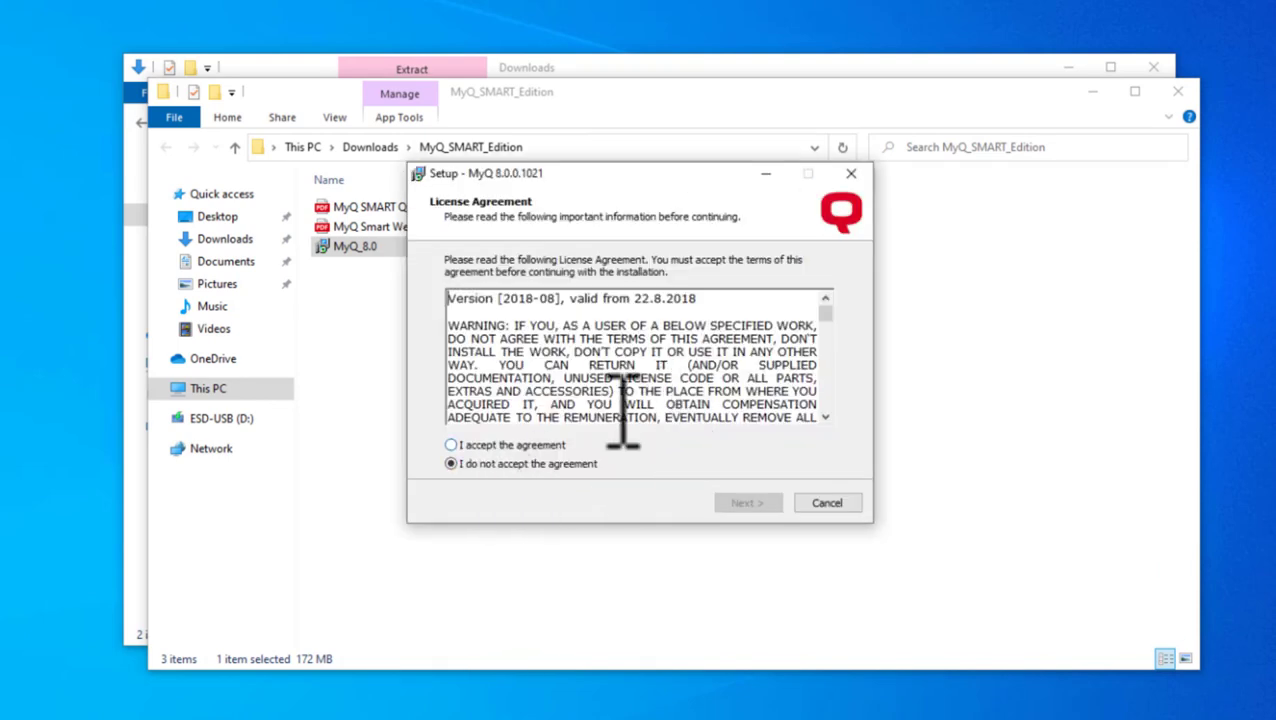
Accept the license agreement after scrolling through it and install MyQ into C:\Program Files (x86)\MyQ.
drag(825, 312, 826, 401)
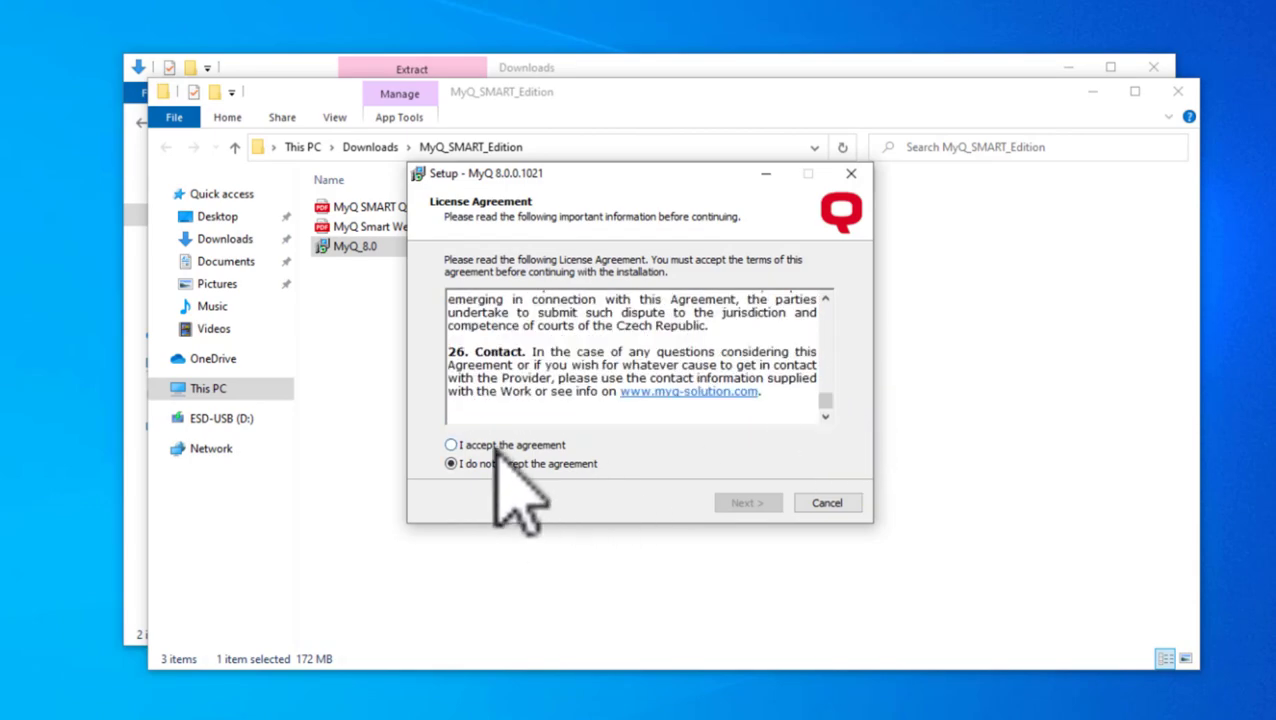
click(503, 446)
click(748, 502)
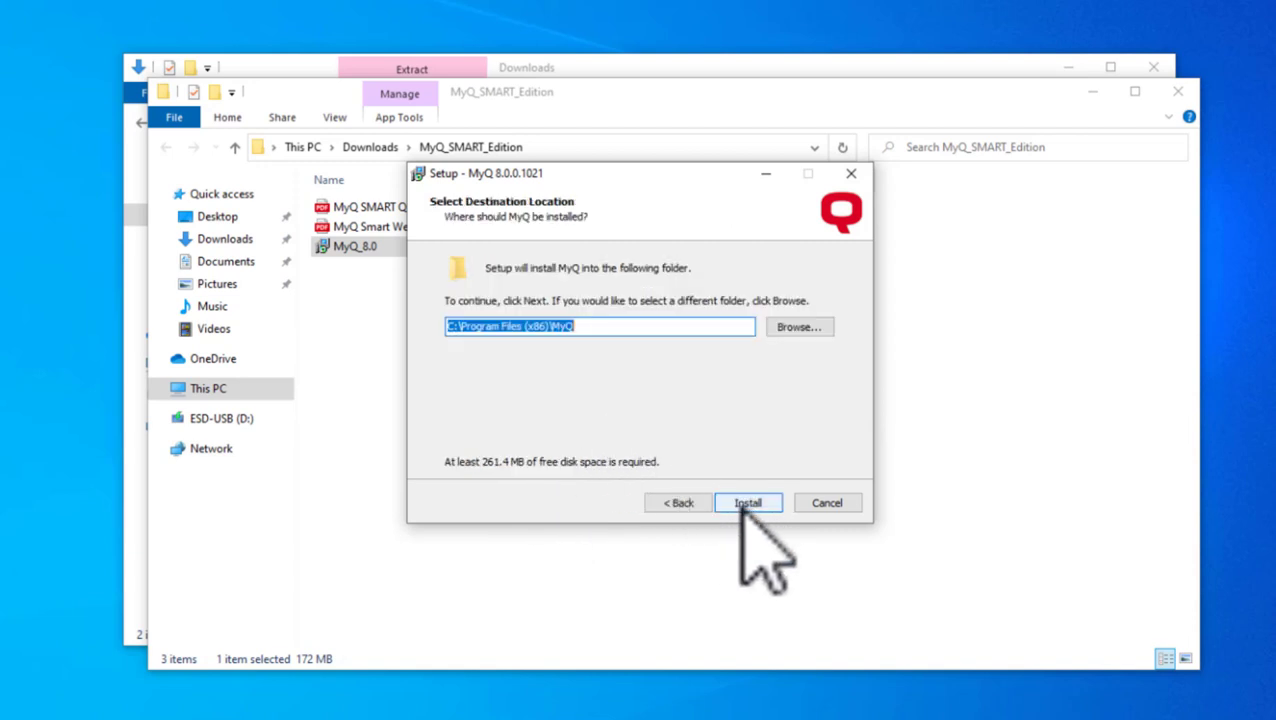
click(748, 503)
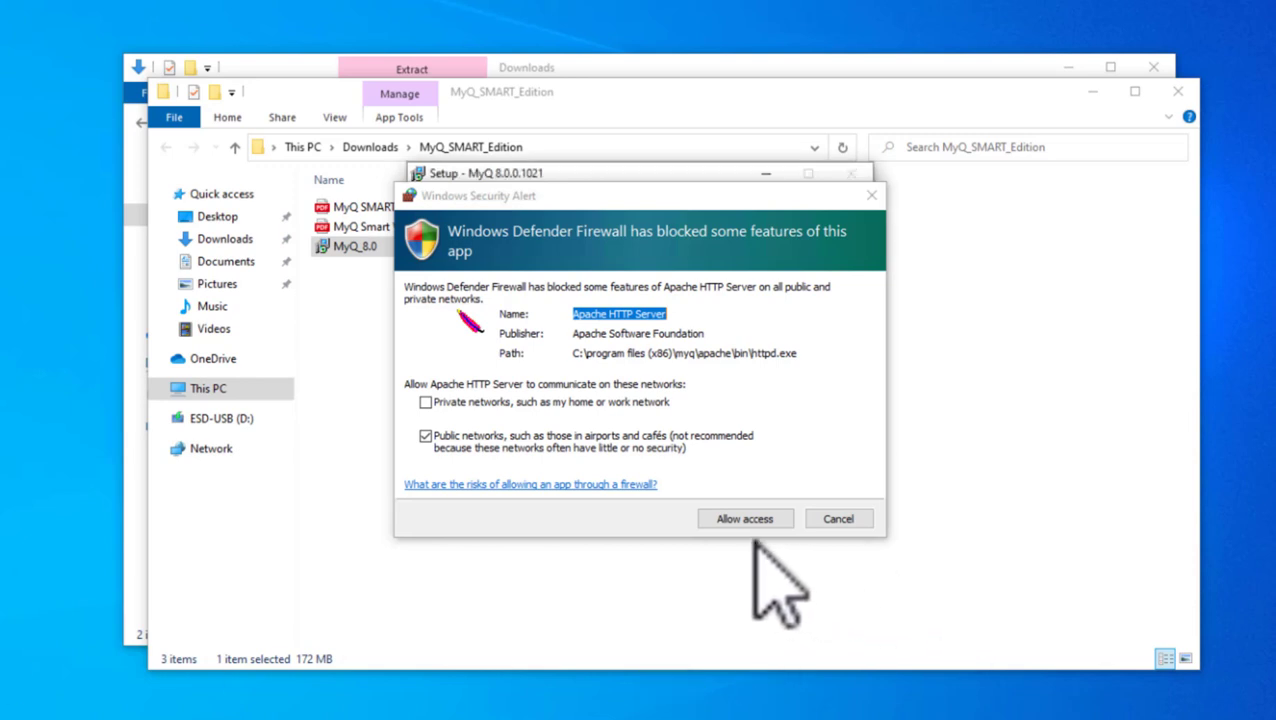
Allow Apache HTTP Server through the firewall, including private networks, and finish the setup with Run MyQ Easy Config enabled.
click(426, 402)
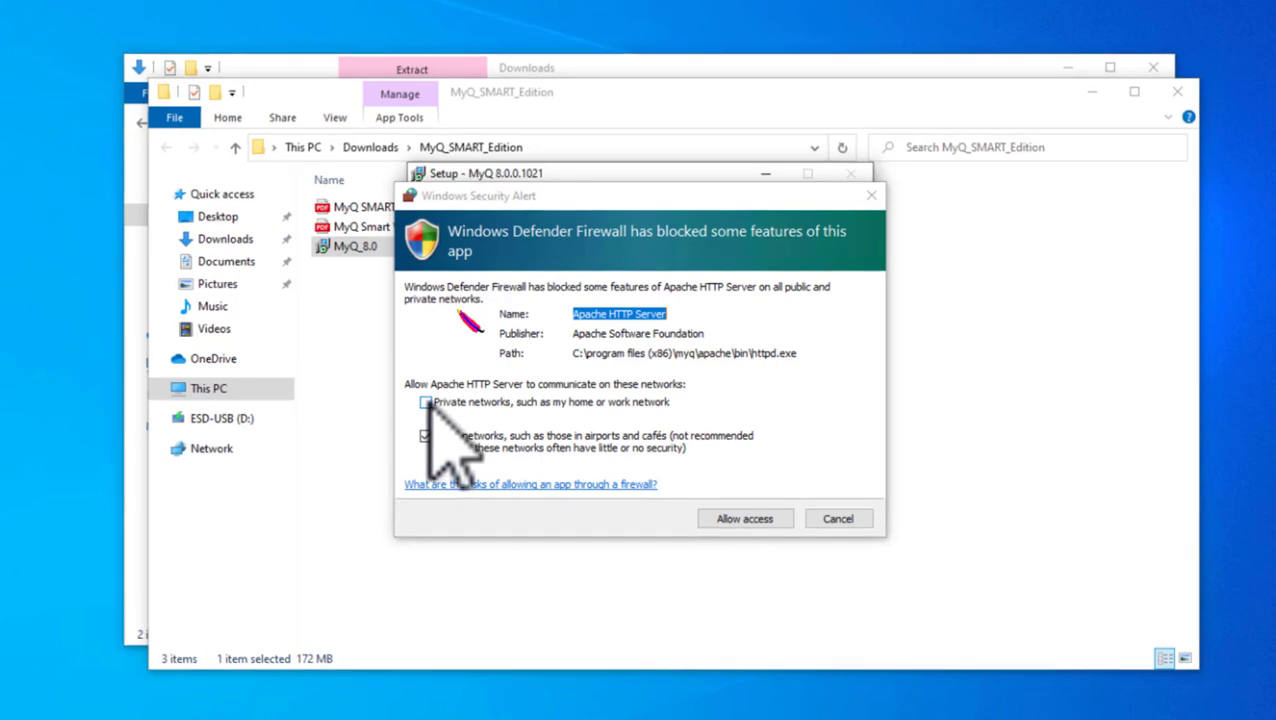
click(730, 515)
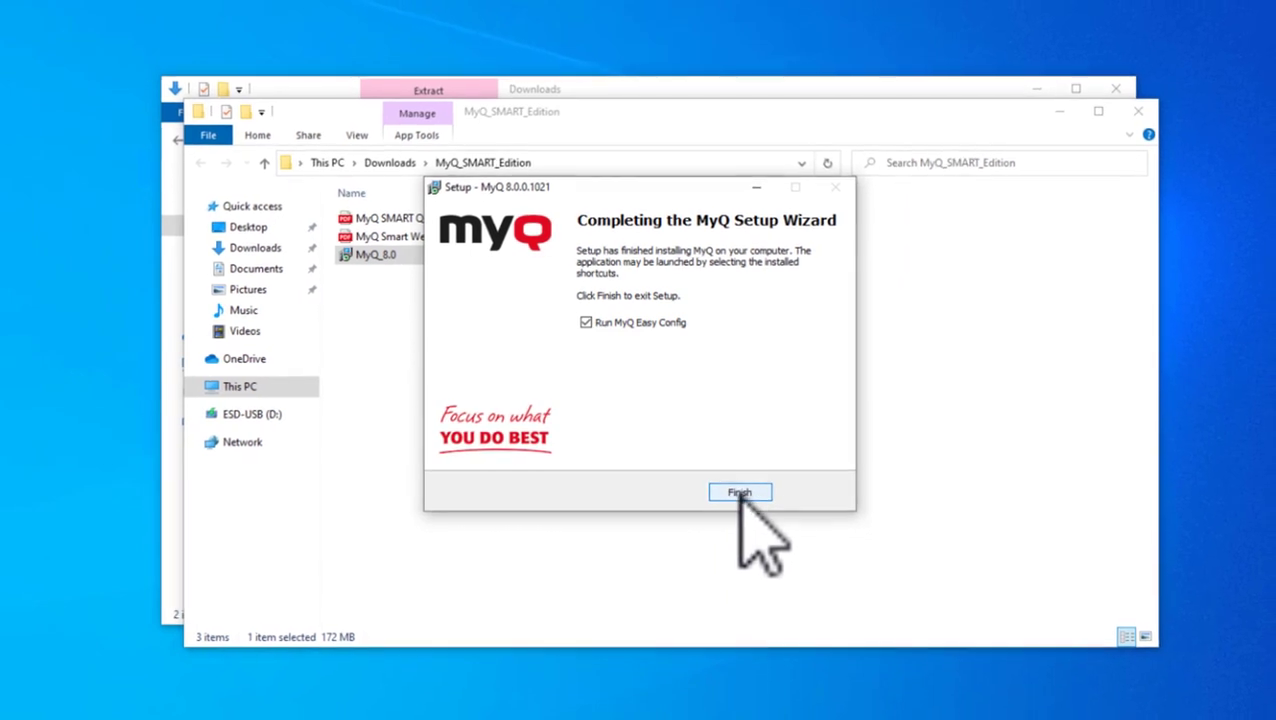
click(741, 493)
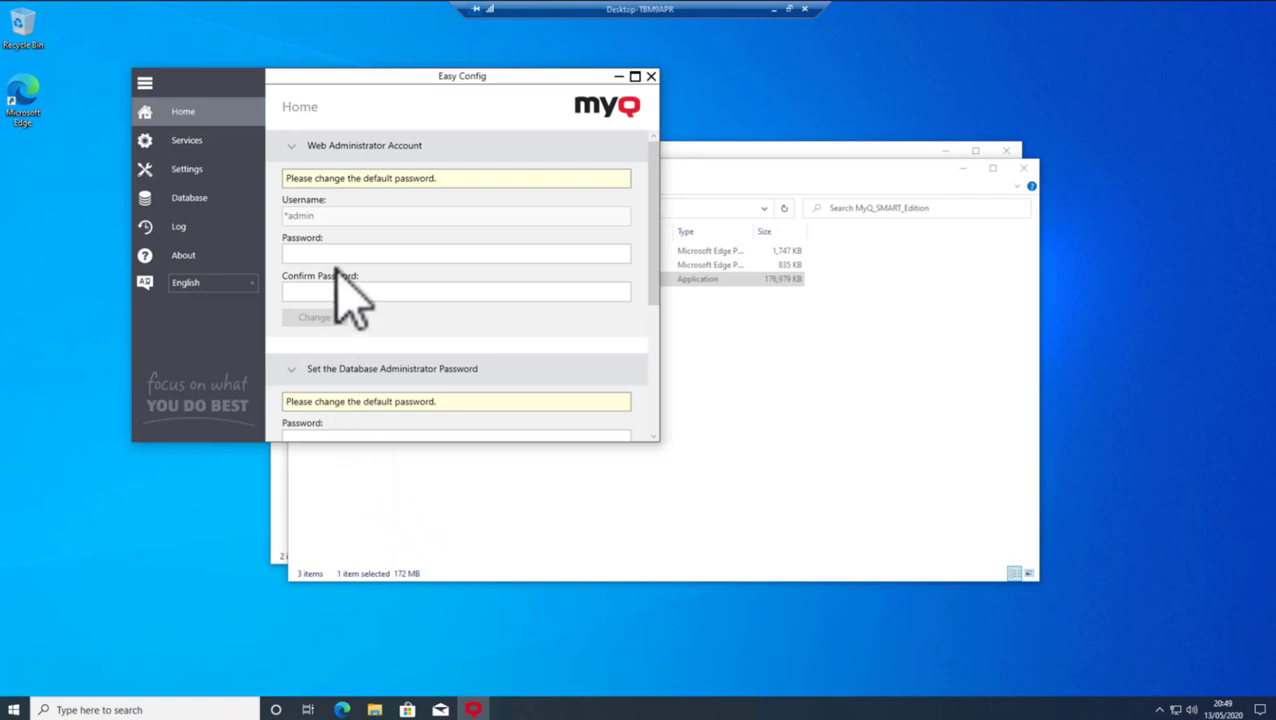
Log in to the MyQ web administration as *admin with the account password and decline saving it in the browser.
click(638, 386)
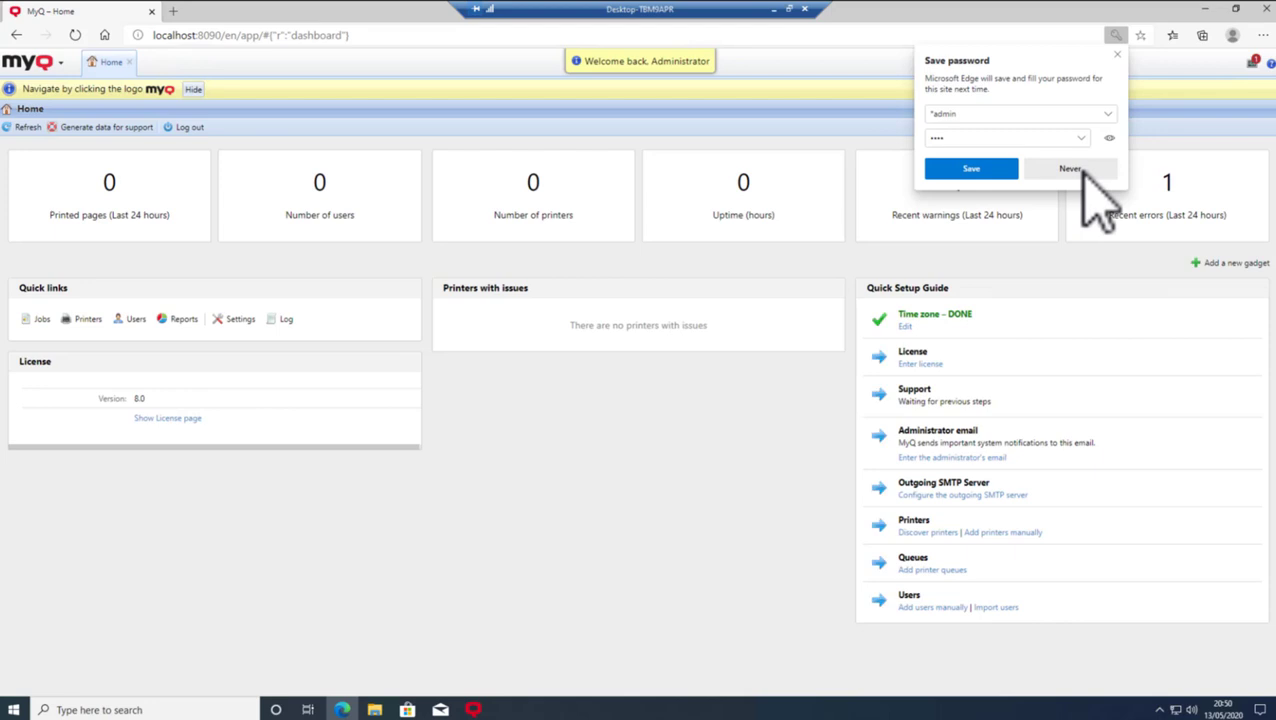
click(1076, 172)
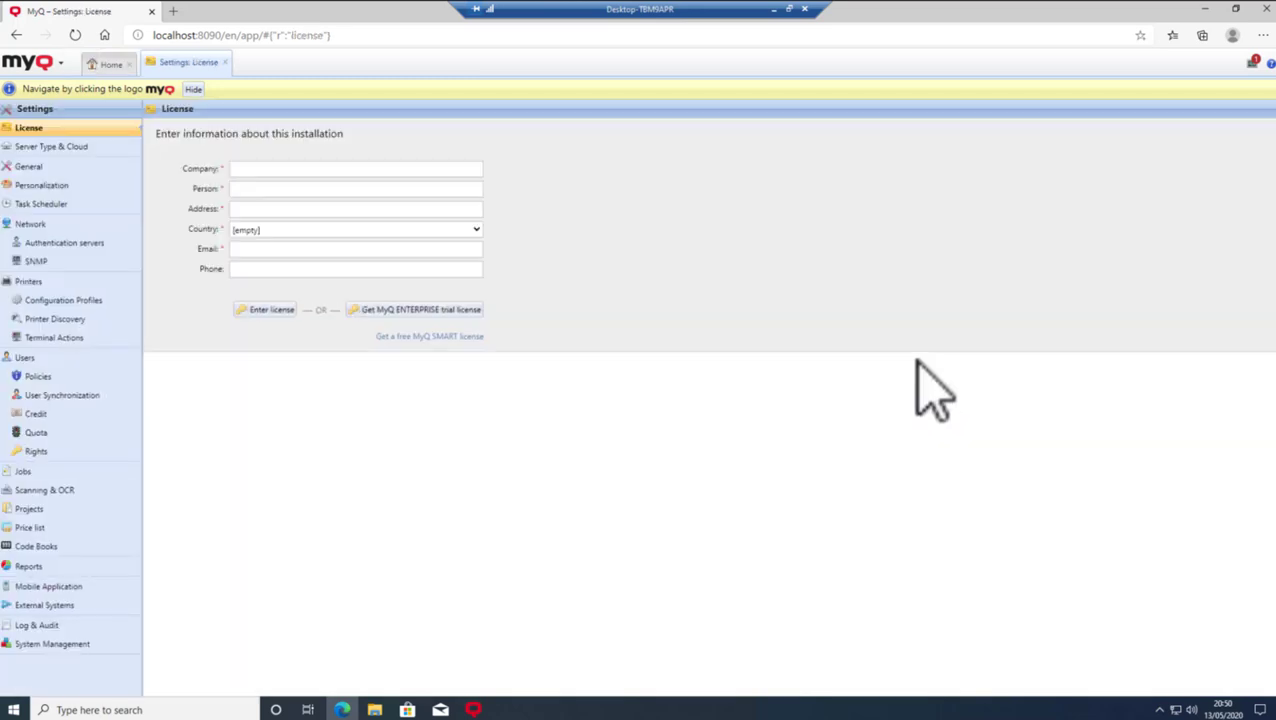
Fill in the installation details for company MyQ Demo and request a free MyQ SMART license, giving From advertisement and Website as the source.
click(281, 169)
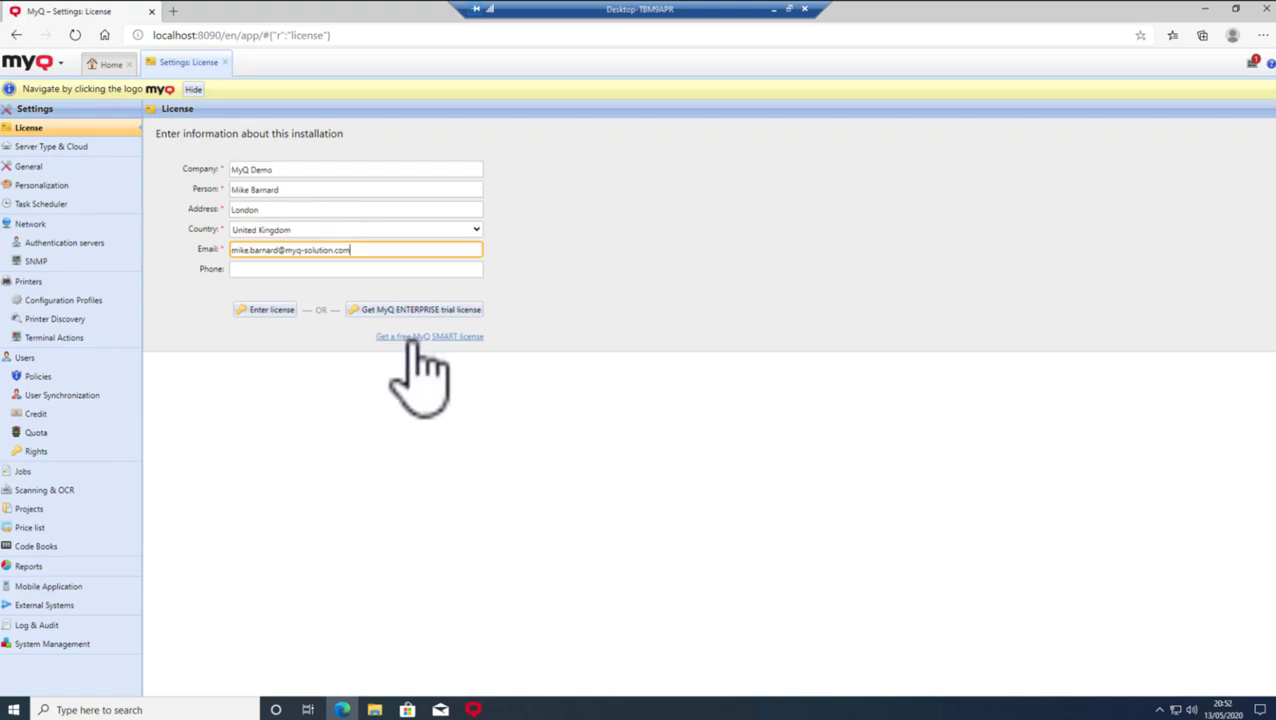
click(414, 338)
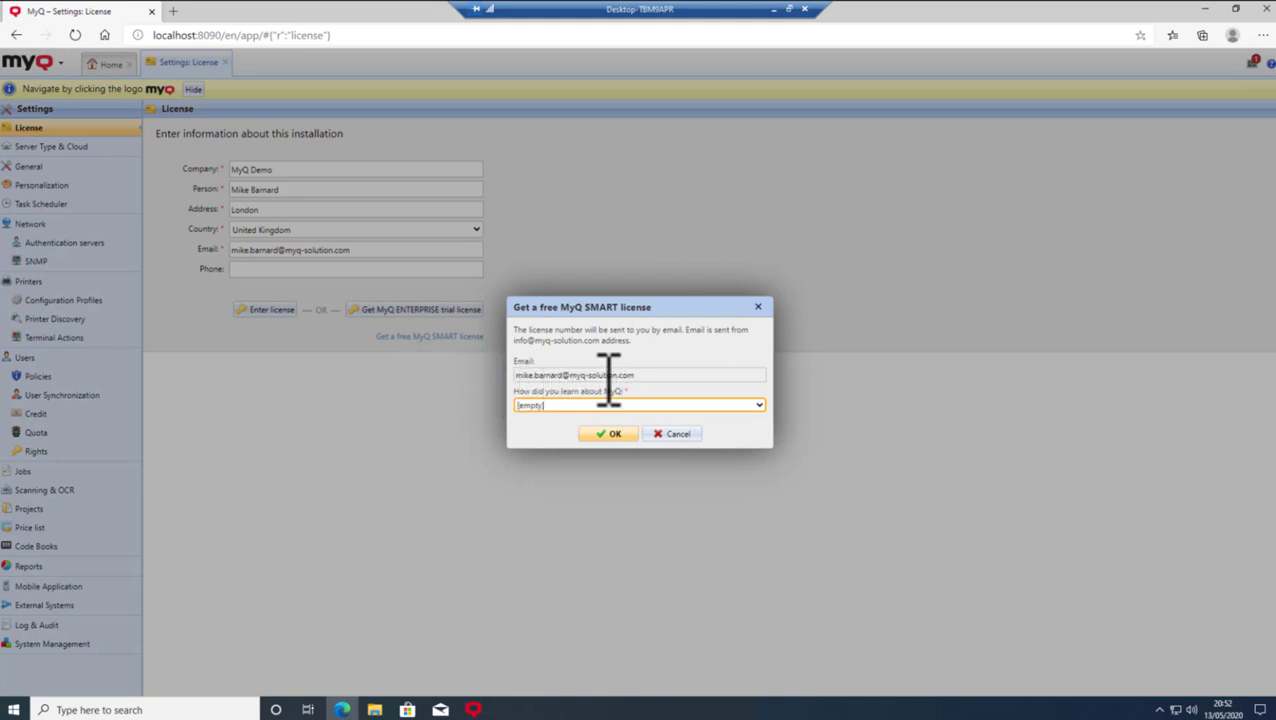
click(760, 405)
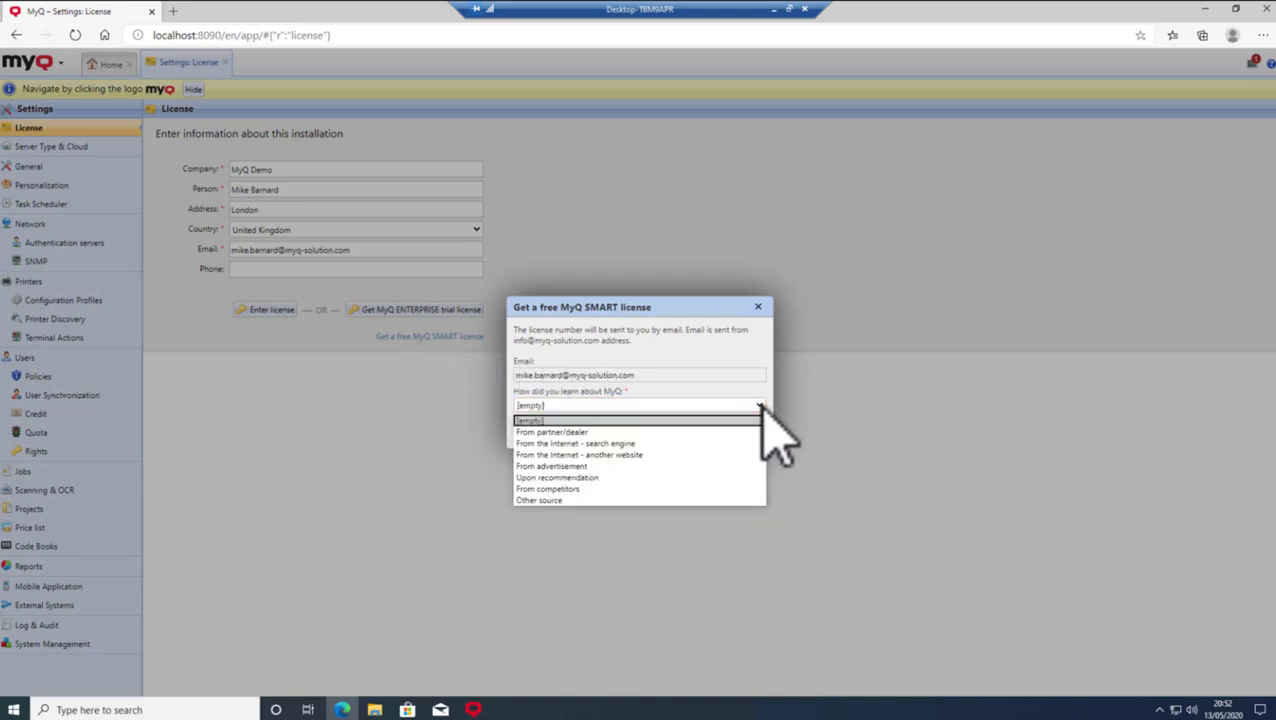
click(588, 466)
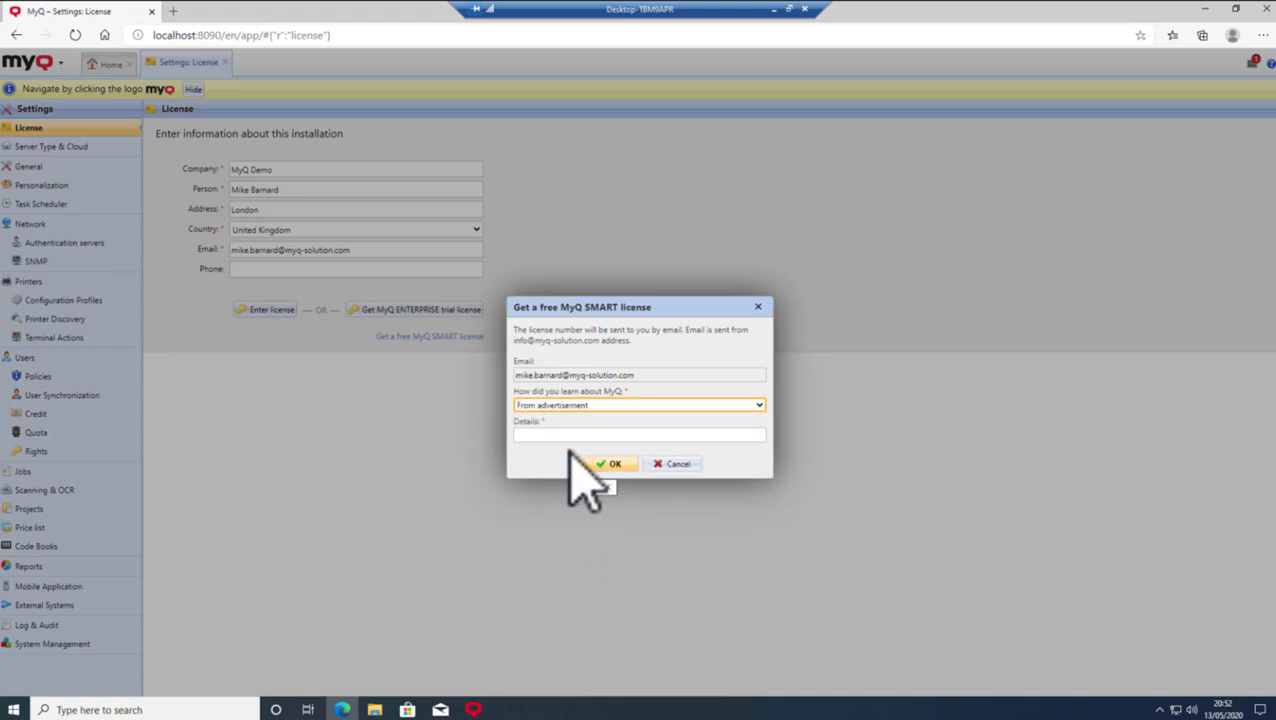
click(558, 436)
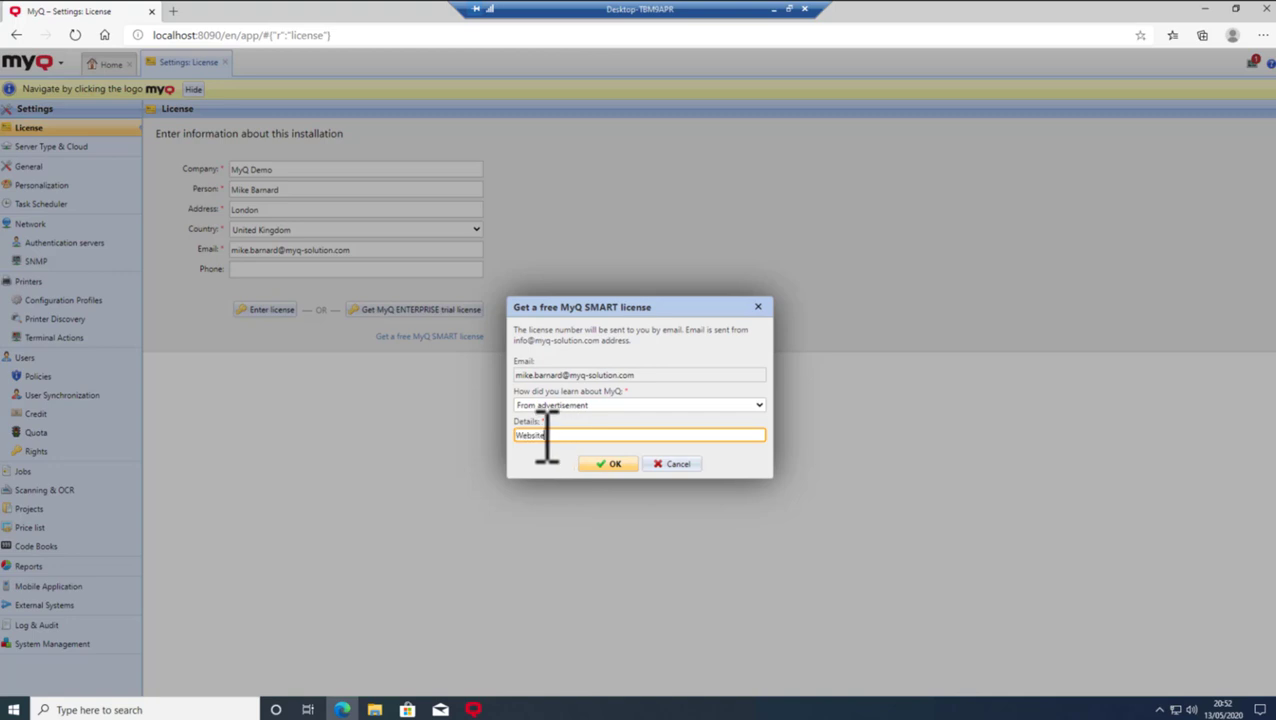
click(613, 464)
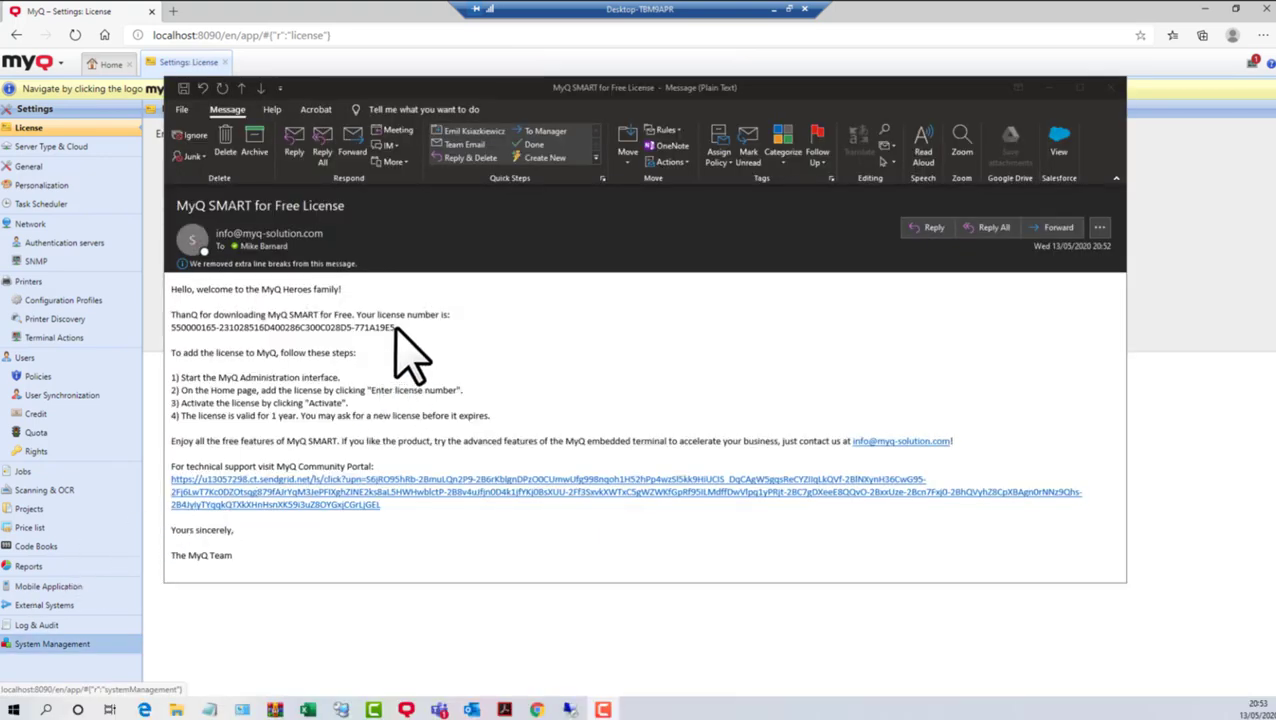
Copy the license number from the MyQ SMART for Free License email and close the message.
drag(388, 326, 187, 330)
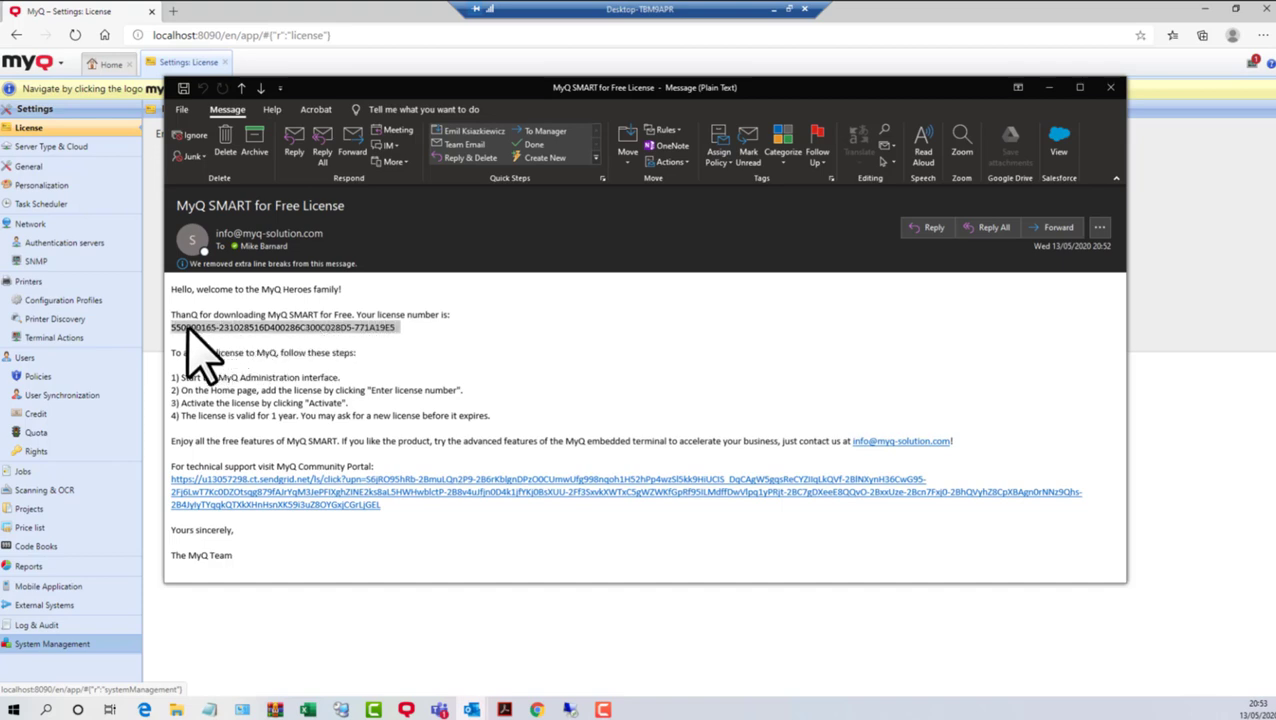
right_click(187, 331)
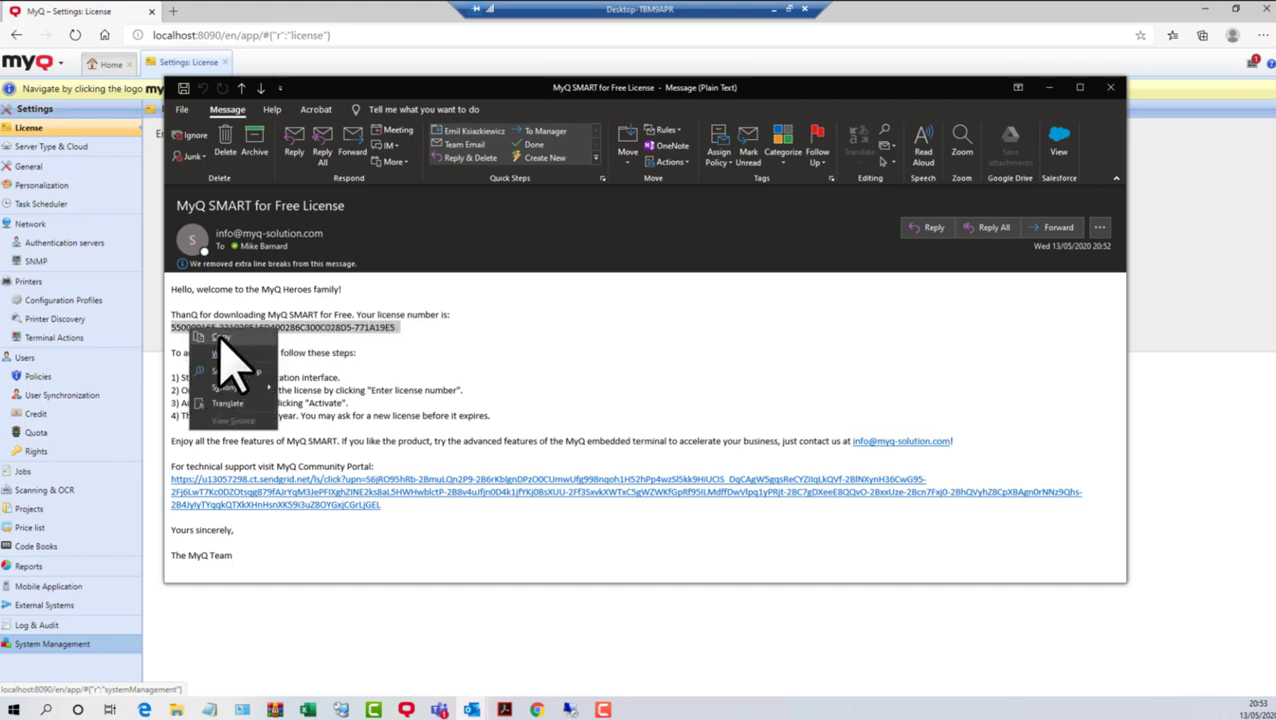
click(222, 339)
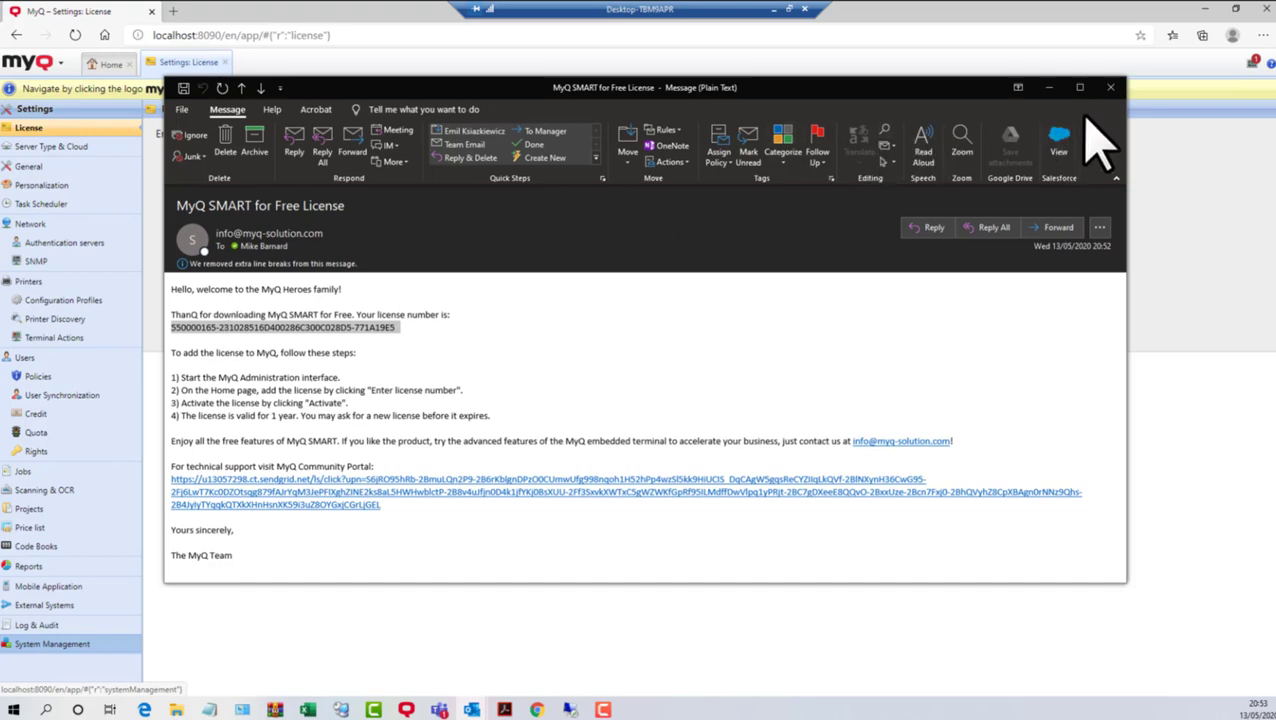
click(1110, 87)
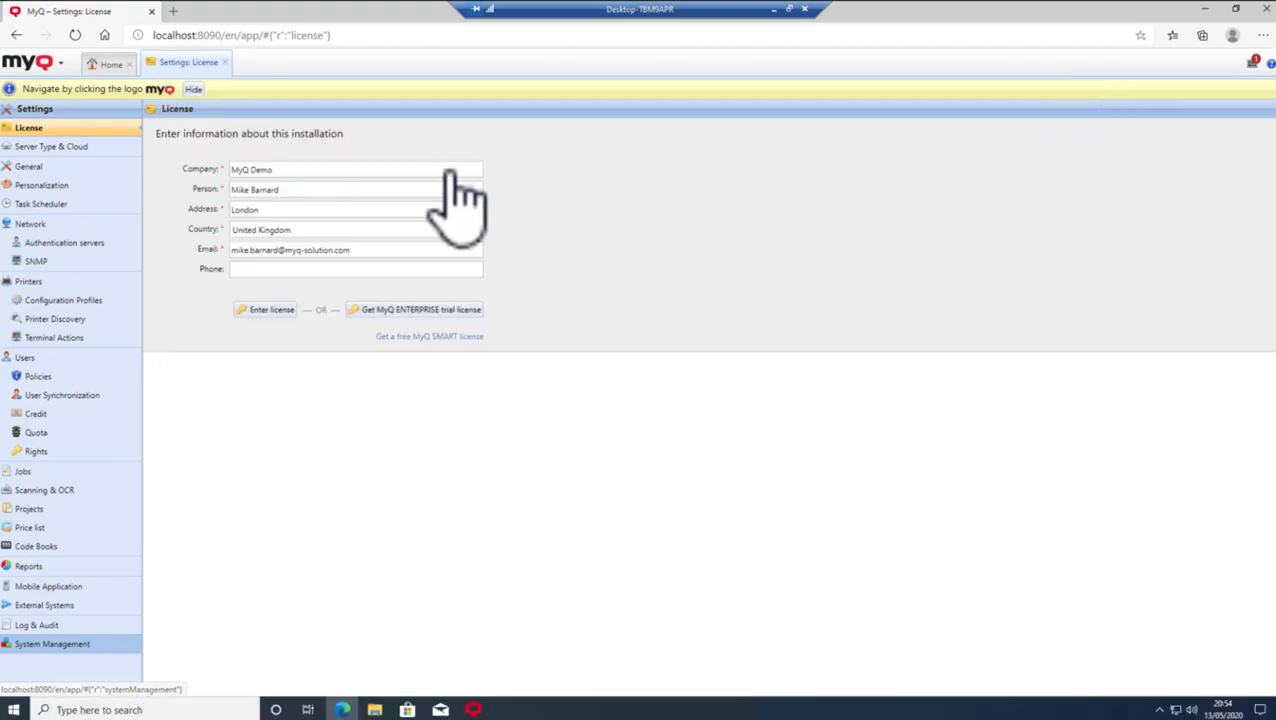
Enter the copied license key for this installation and activate all licenses.
click(272, 309)
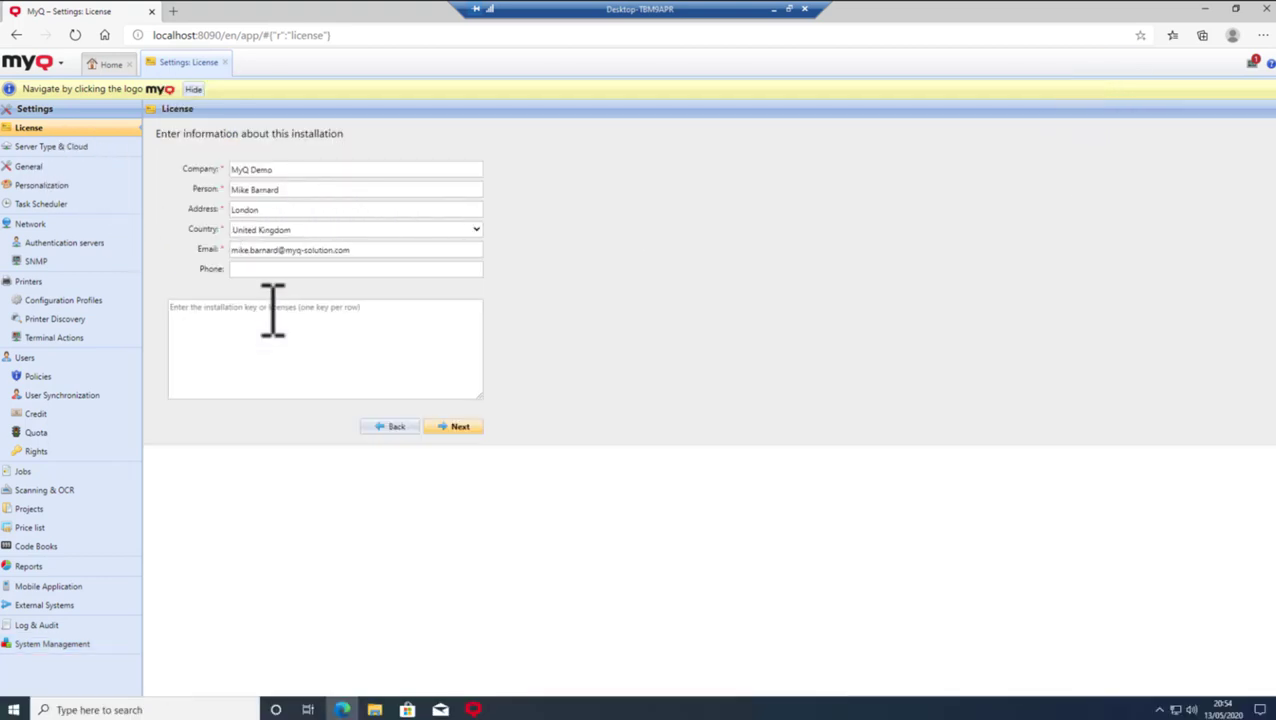
click(272, 309)
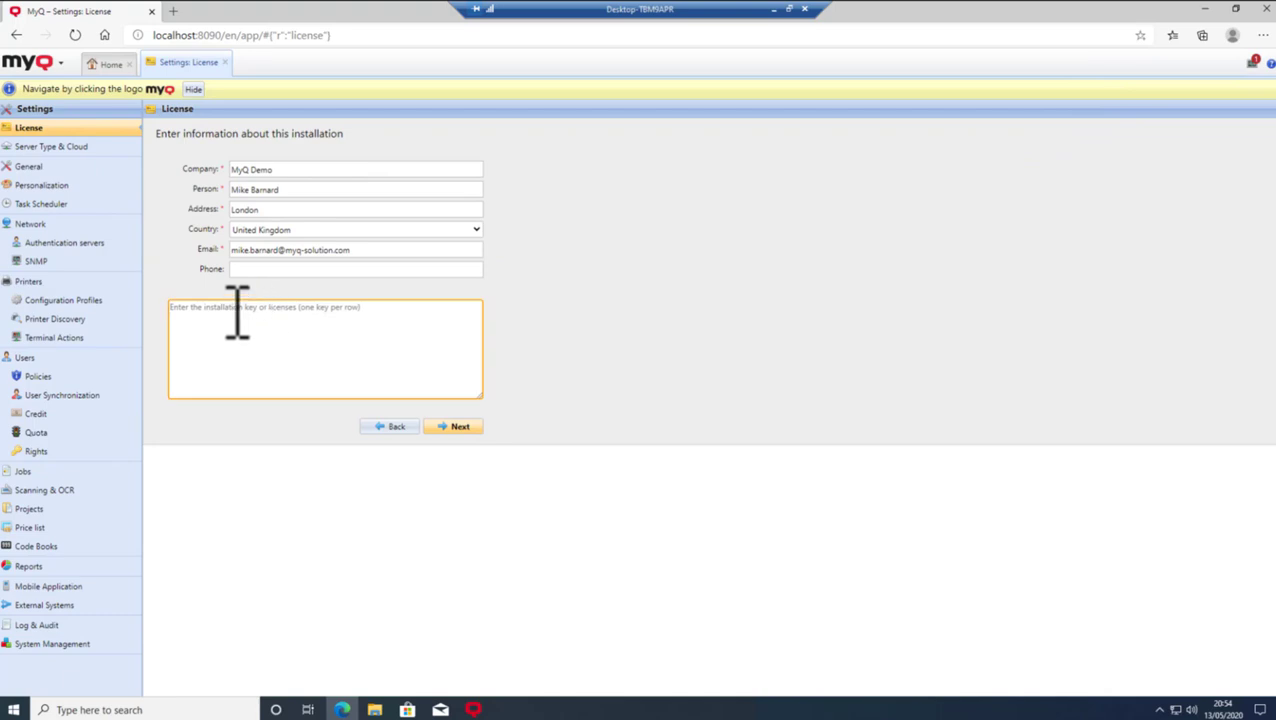
right_click(237, 312)
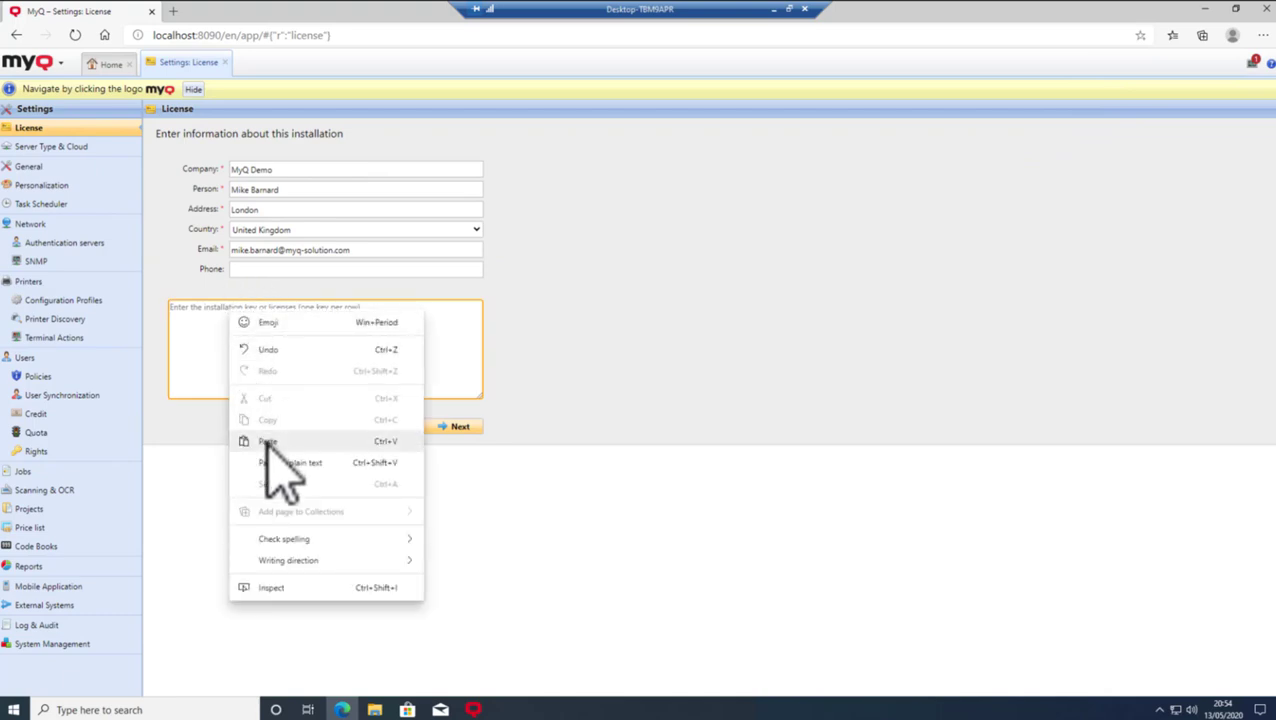
click(267, 443)
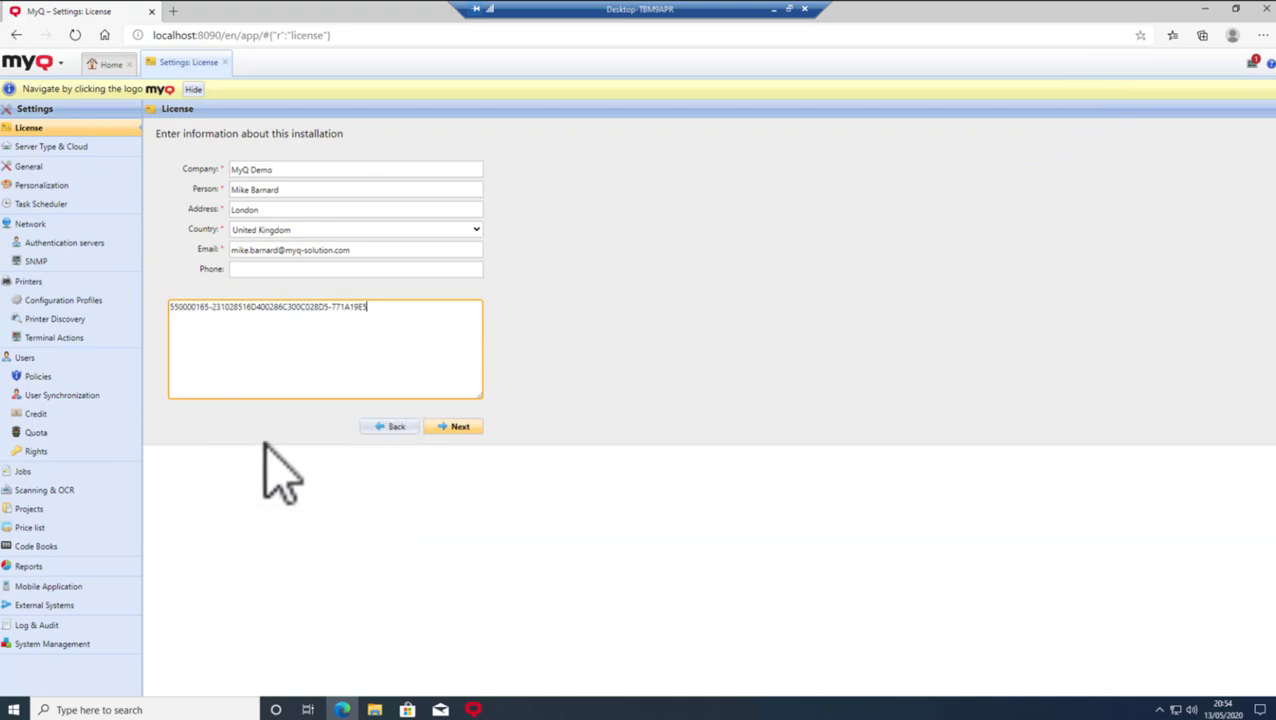
click(460, 428)
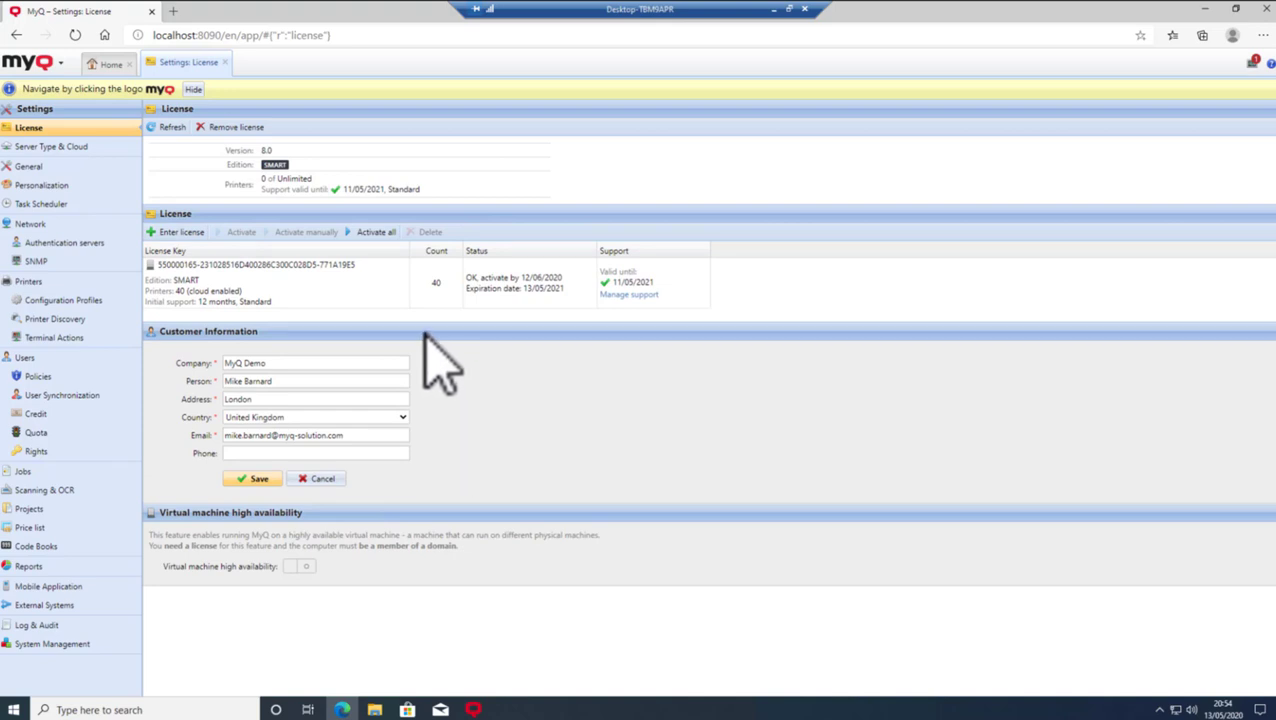
click(380, 236)
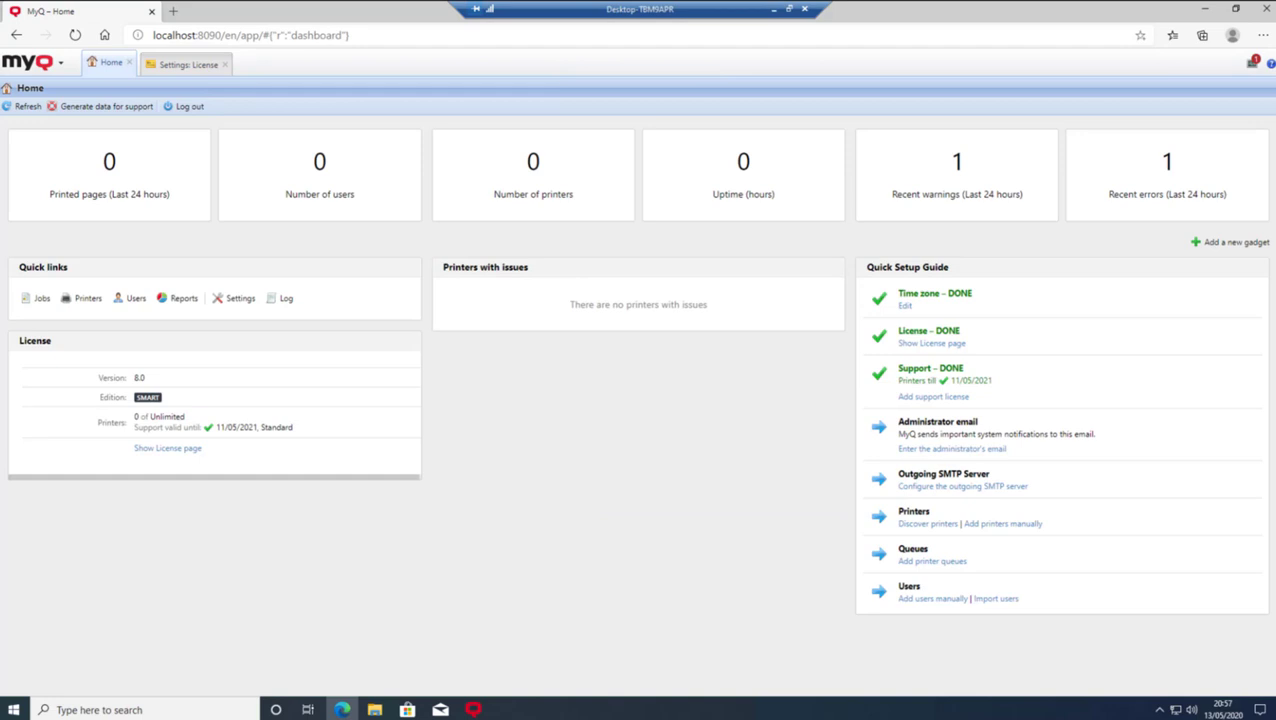
Enter the administrator email, add Czech (Czechia) as additional language, set currency GBP and 3 digits after the decimal point, and save.
click(952, 449)
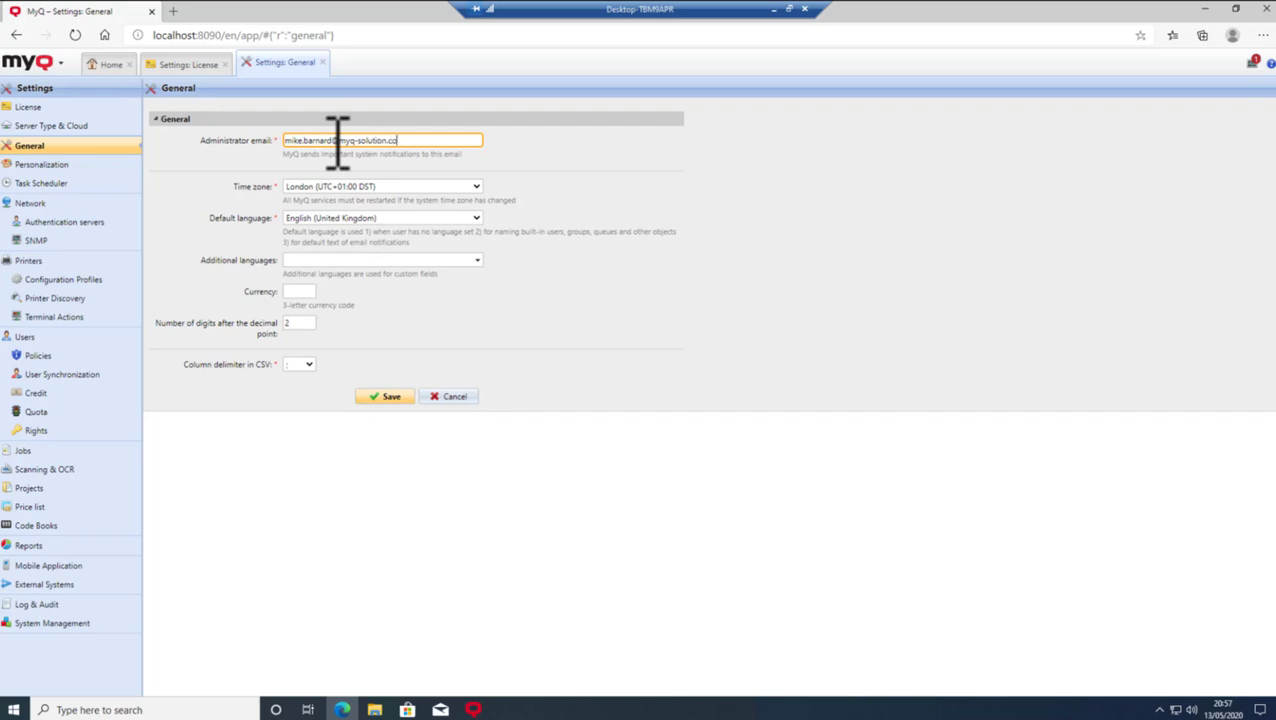
click(385, 259)
click(330, 278)
click(300, 291)
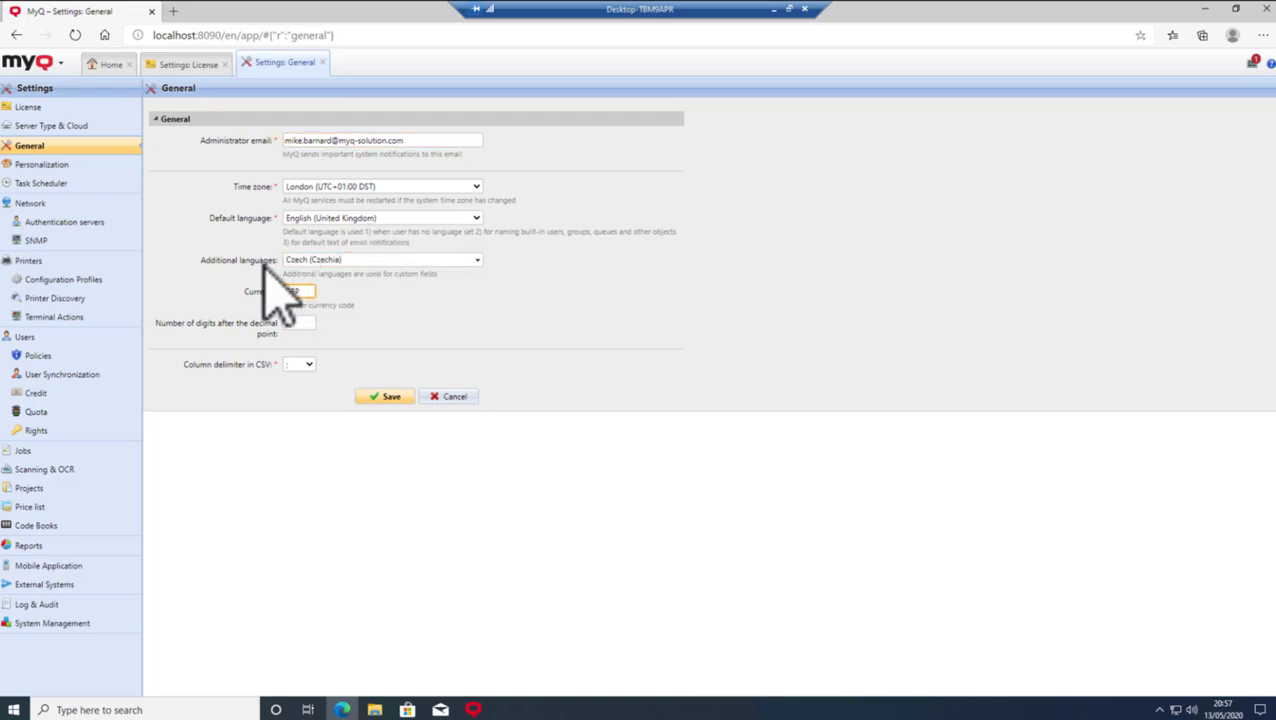
click(300, 323)
click(391, 397)
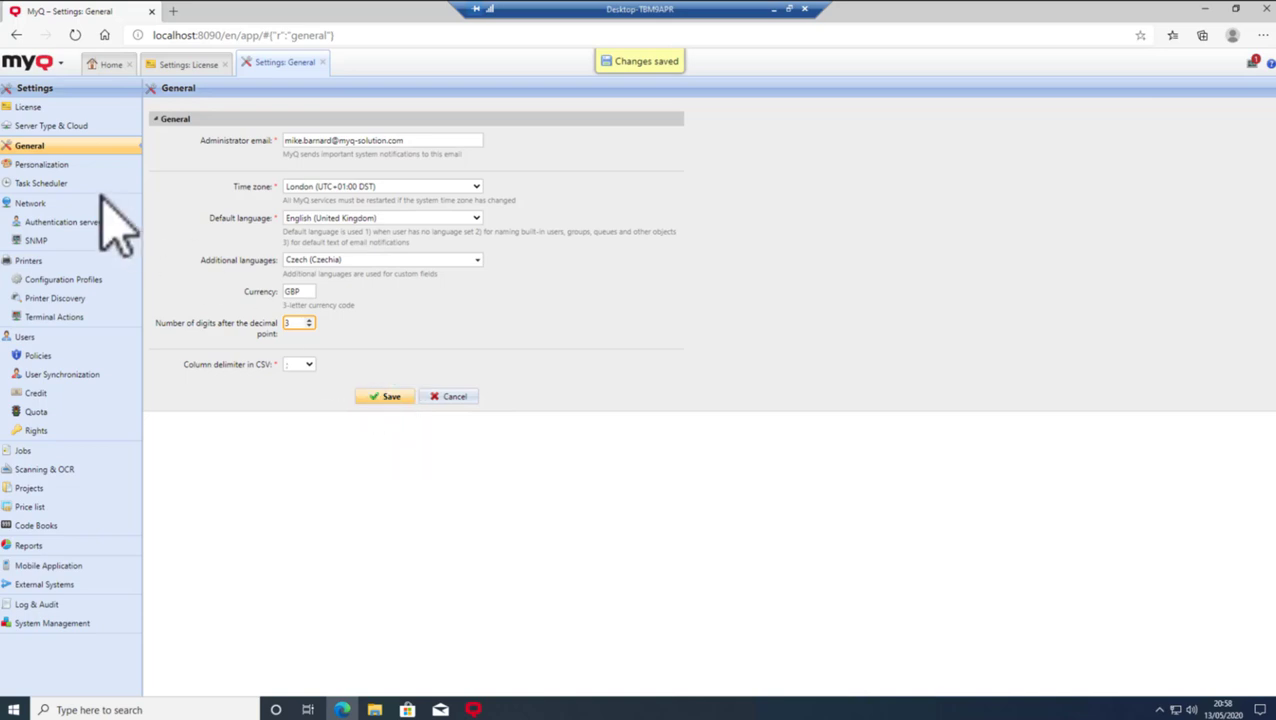
Configure the outgoing SMTP server with the mail server's connection details and send a test message to the administrator's email.
click(110, 64)
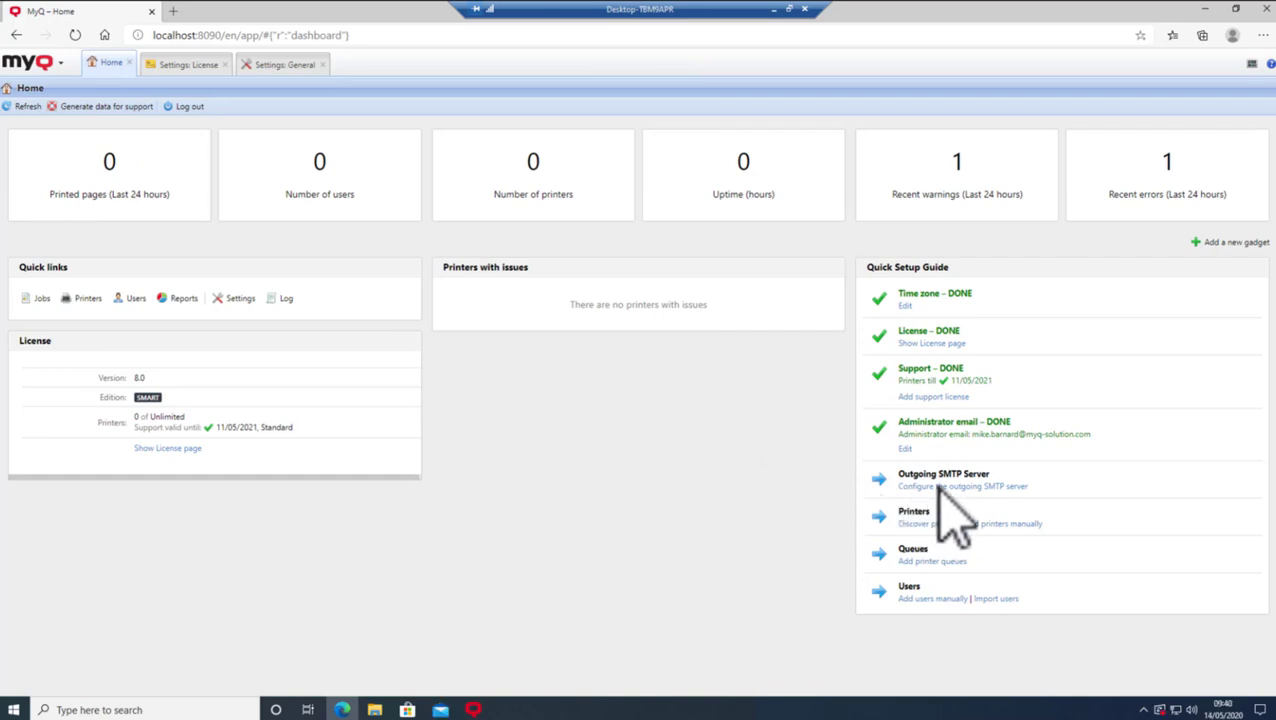
click(940, 486)
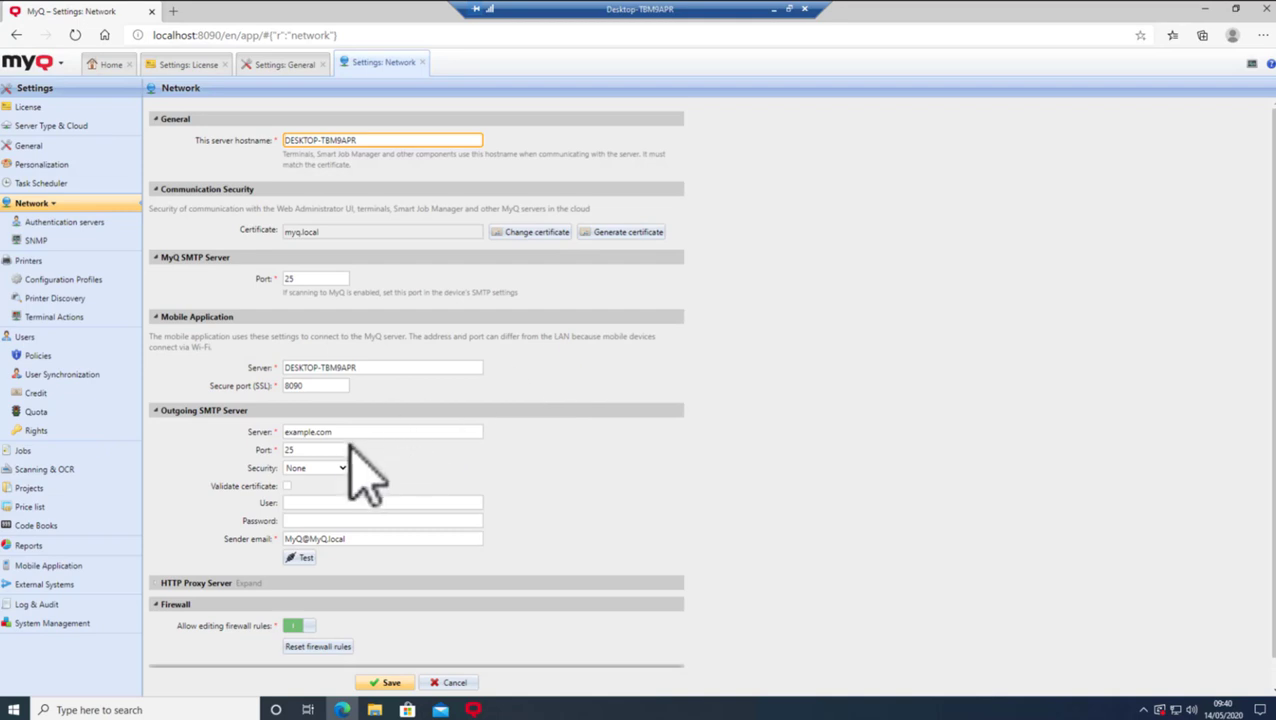
drag(345, 432, 272, 448)
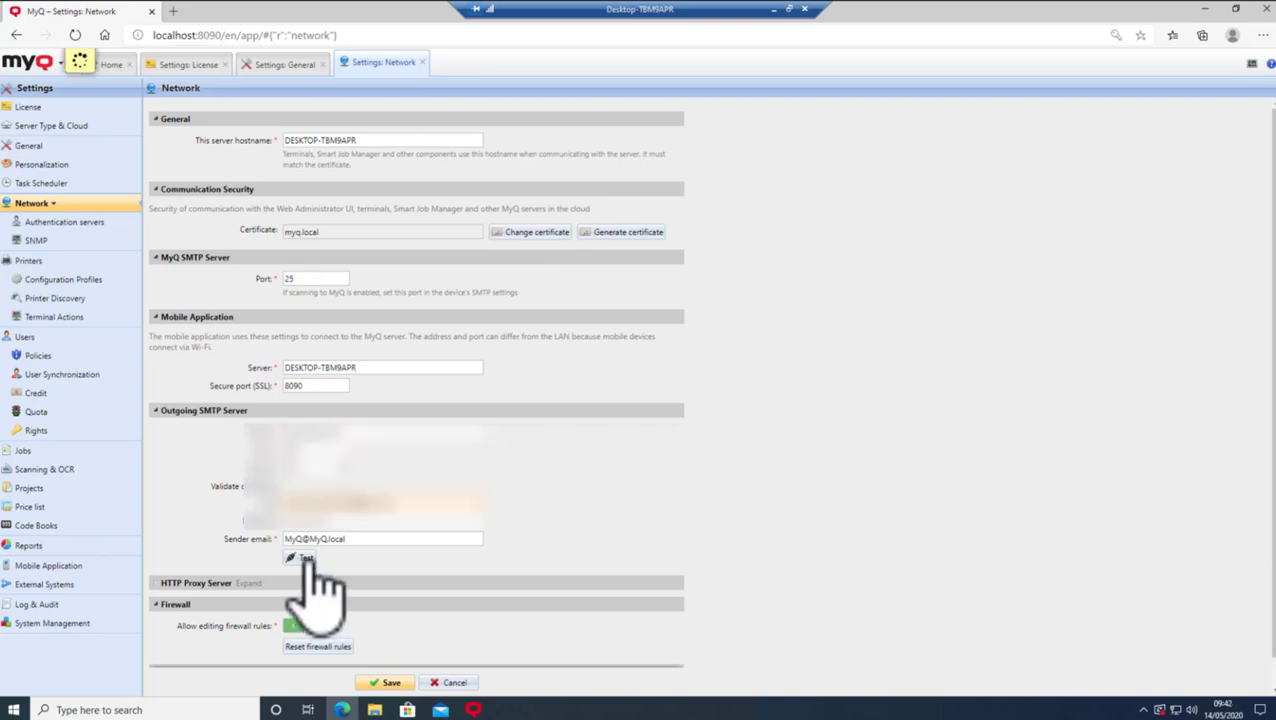
click(305, 557)
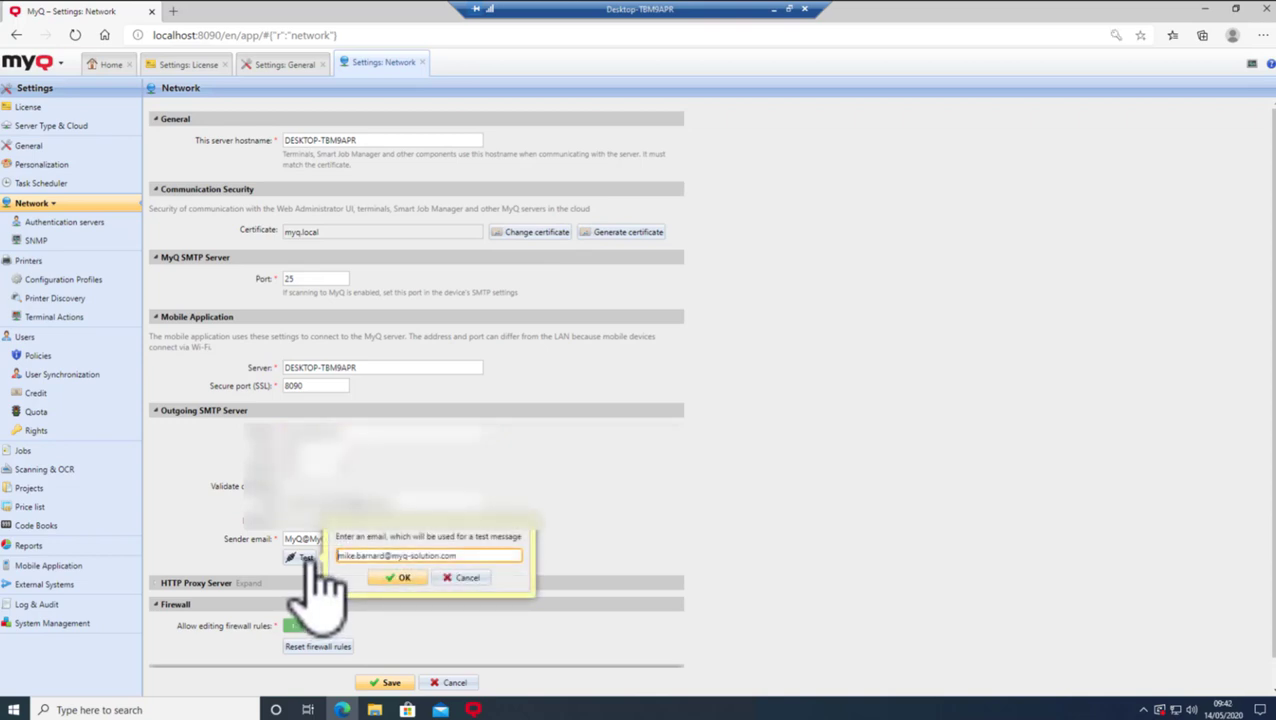
click(405, 582)
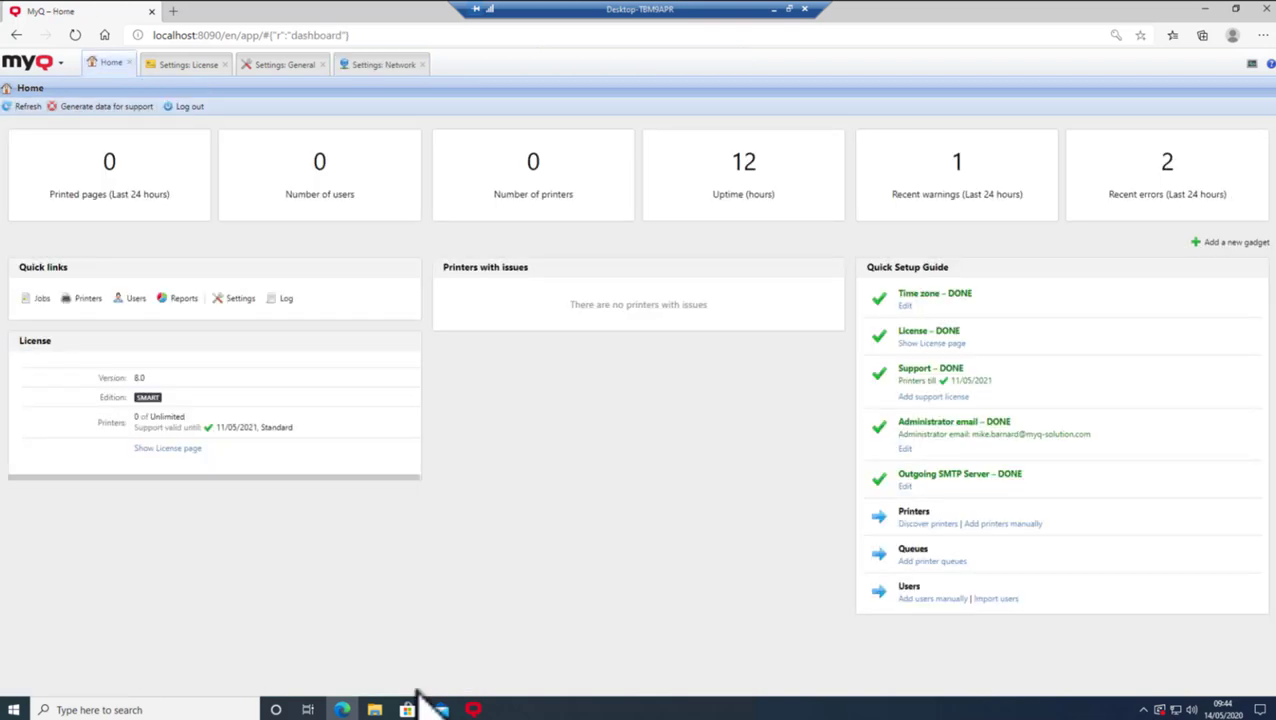
Add a printer discovery described as Demo Network for the IP range 192.168.1.0 to 192.168.1.255 and save it.
click(936, 524)
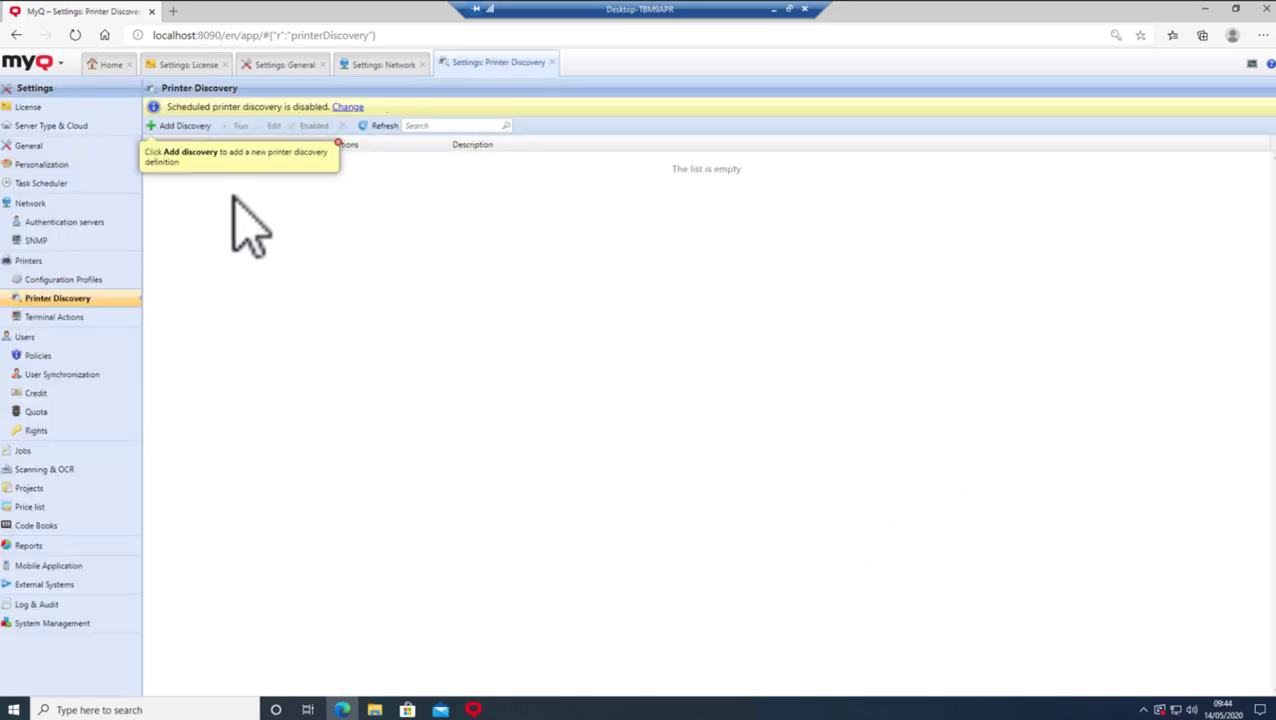
click(186, 128)
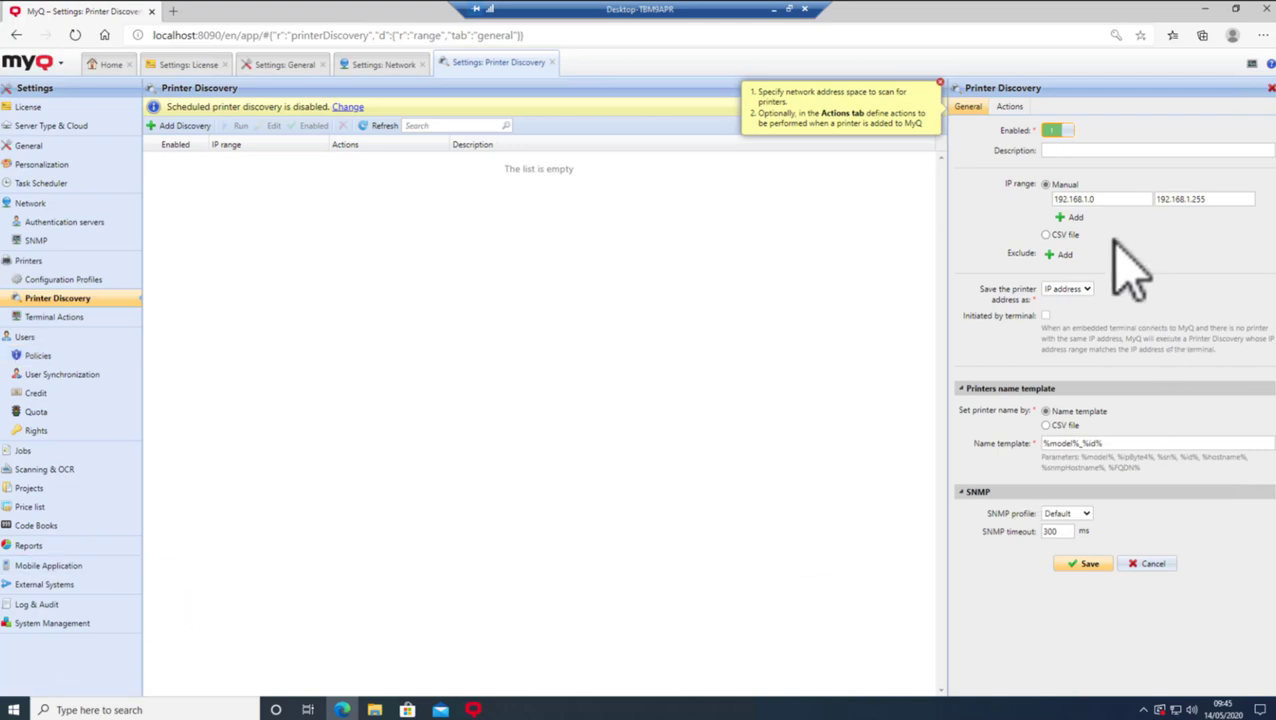
click(1082, 152)
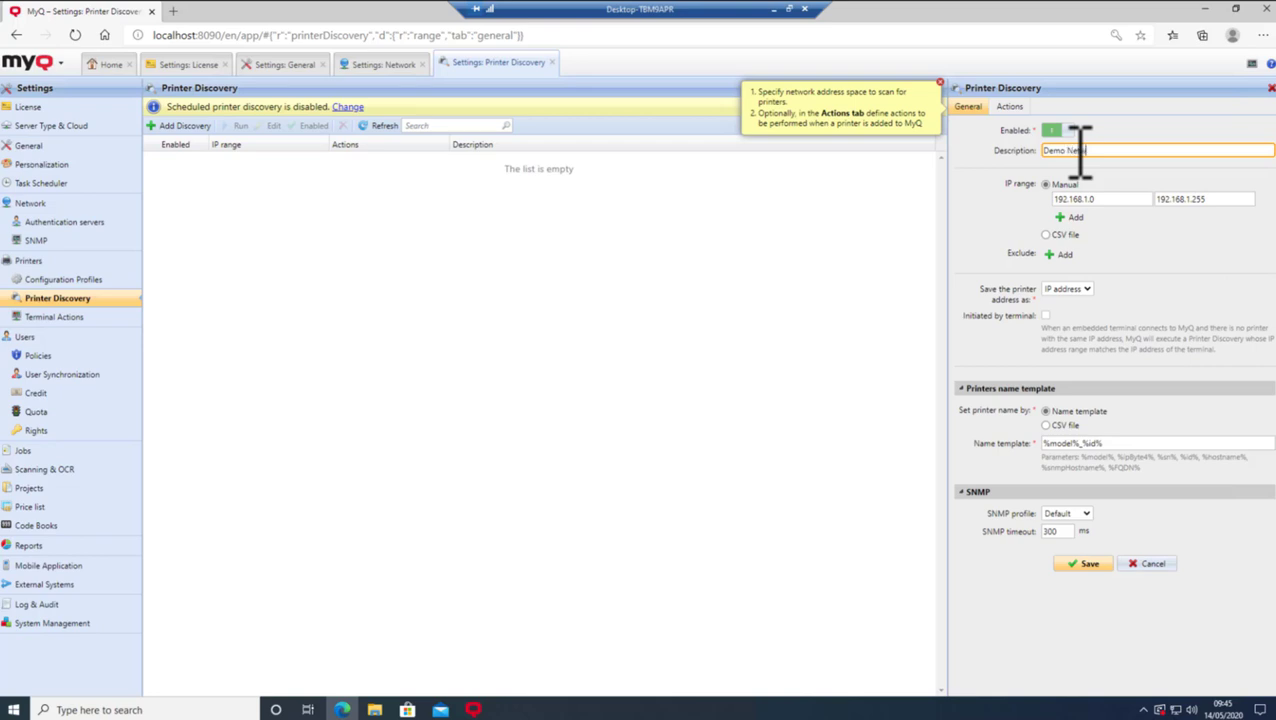
key(Return)
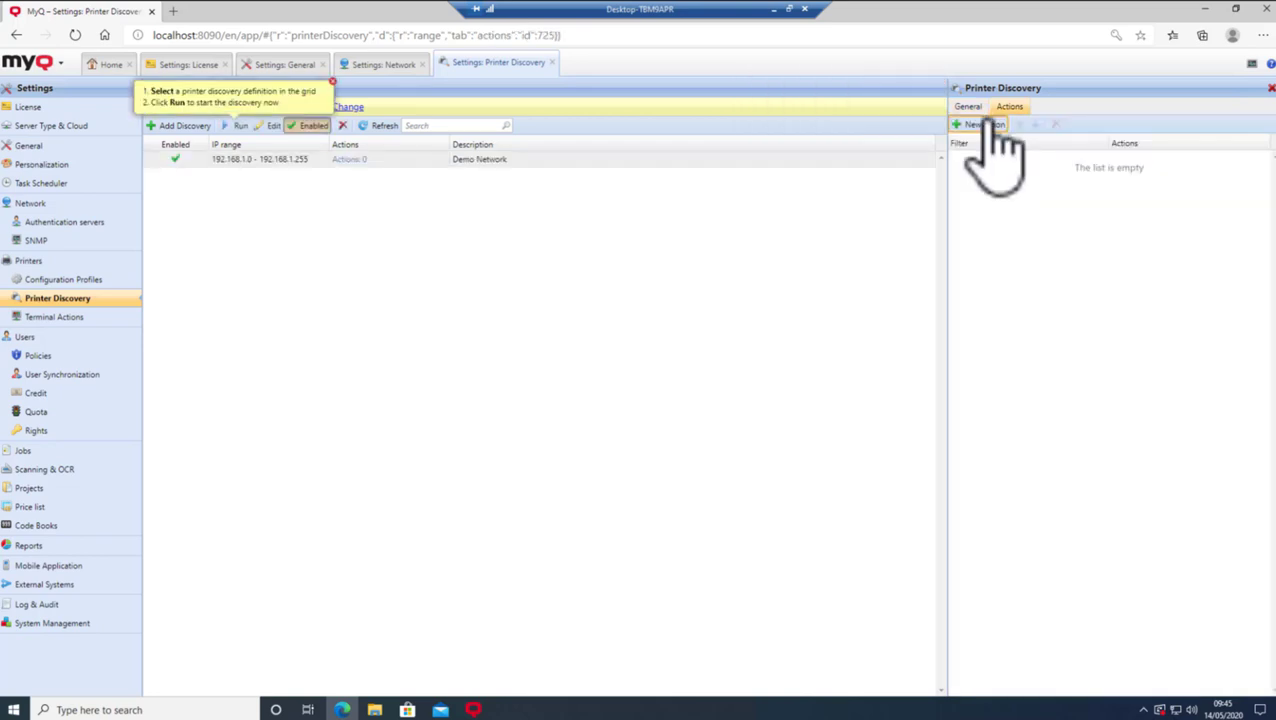
Add an action to the Demo Network discovery with Activate and Create direct queue enabled for the first run.
click(981, 131)
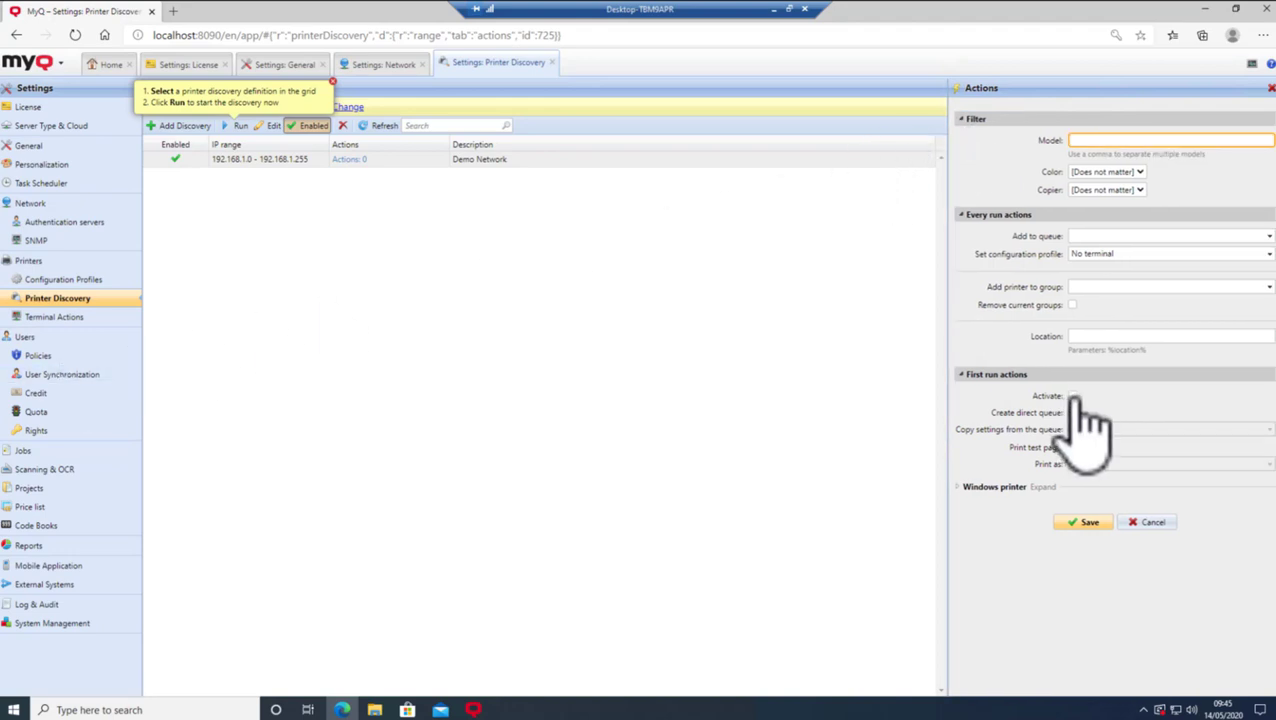
click(1072, 396)
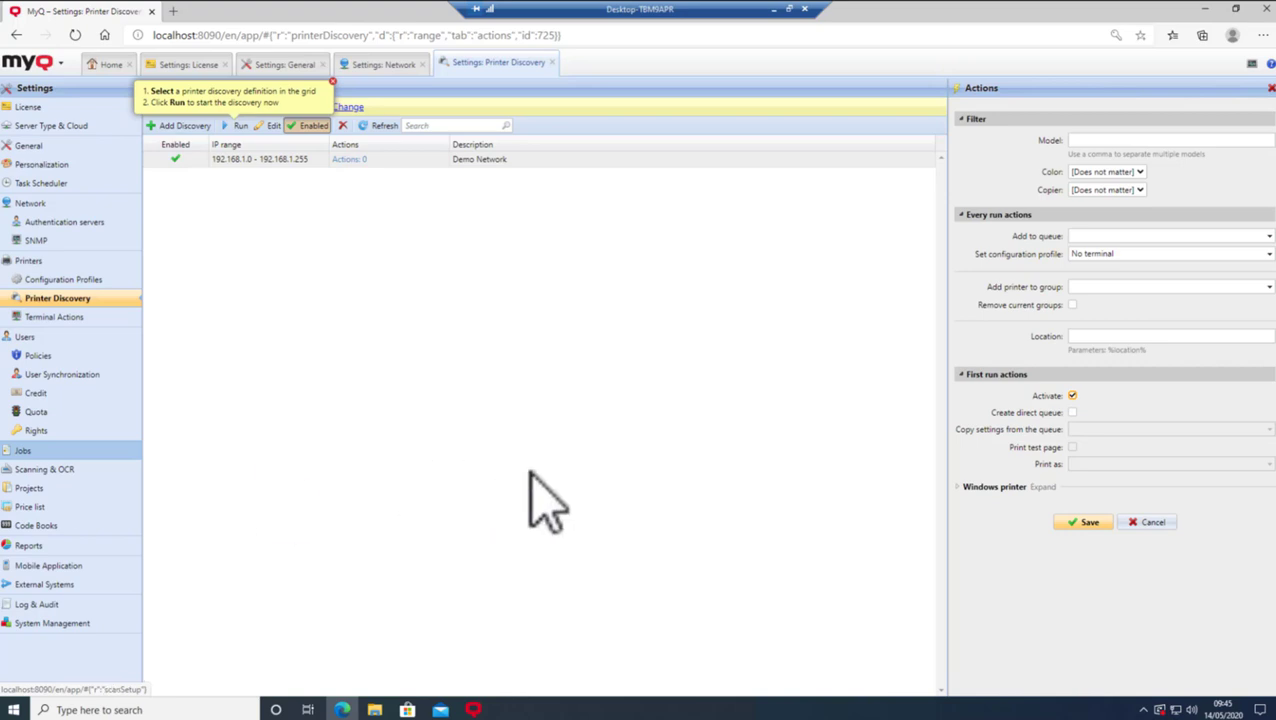
click(1073, 412)
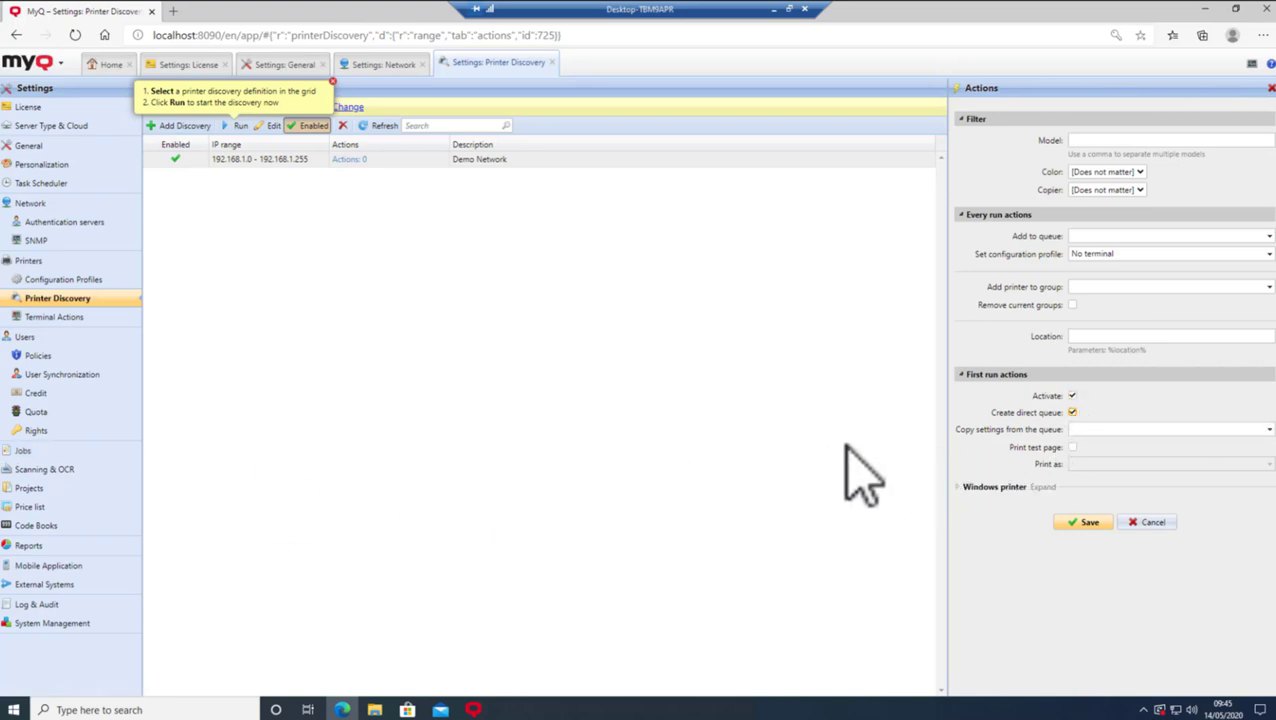
click(1100, 524)
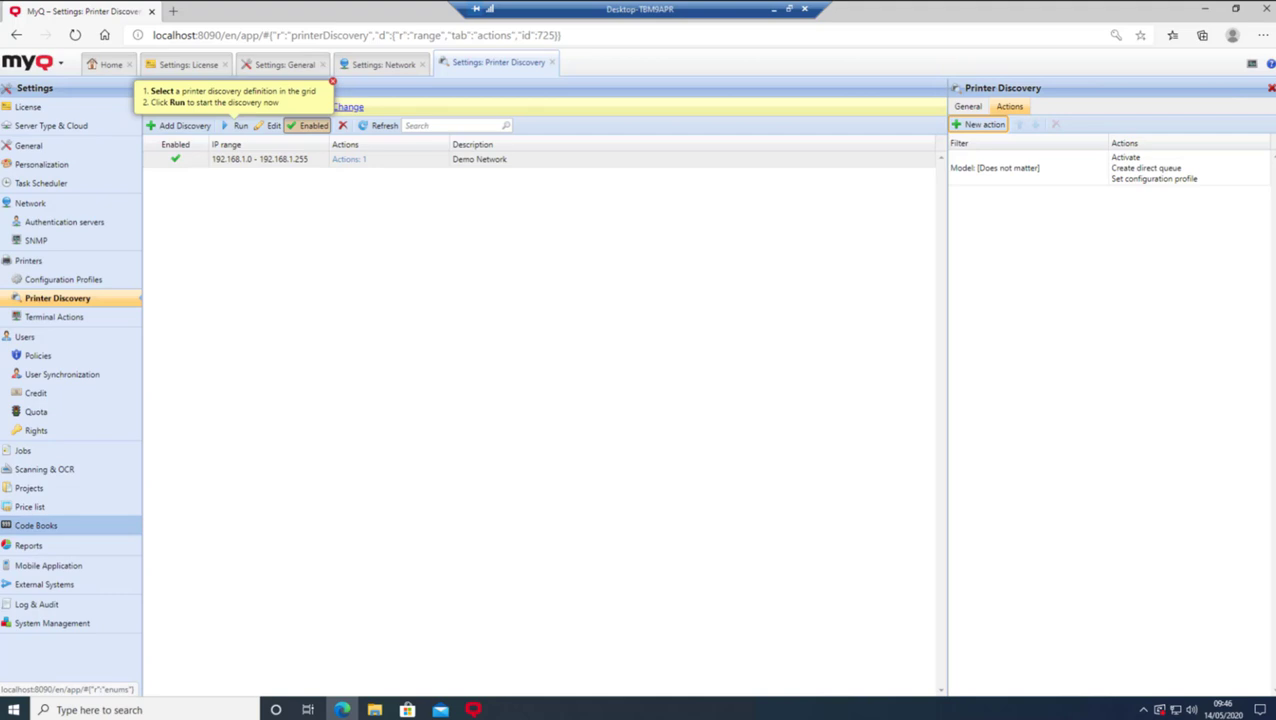
Run the Demo Network discovery to add all found printers to MyQ, and open the Queues overview.
click(238, 126)
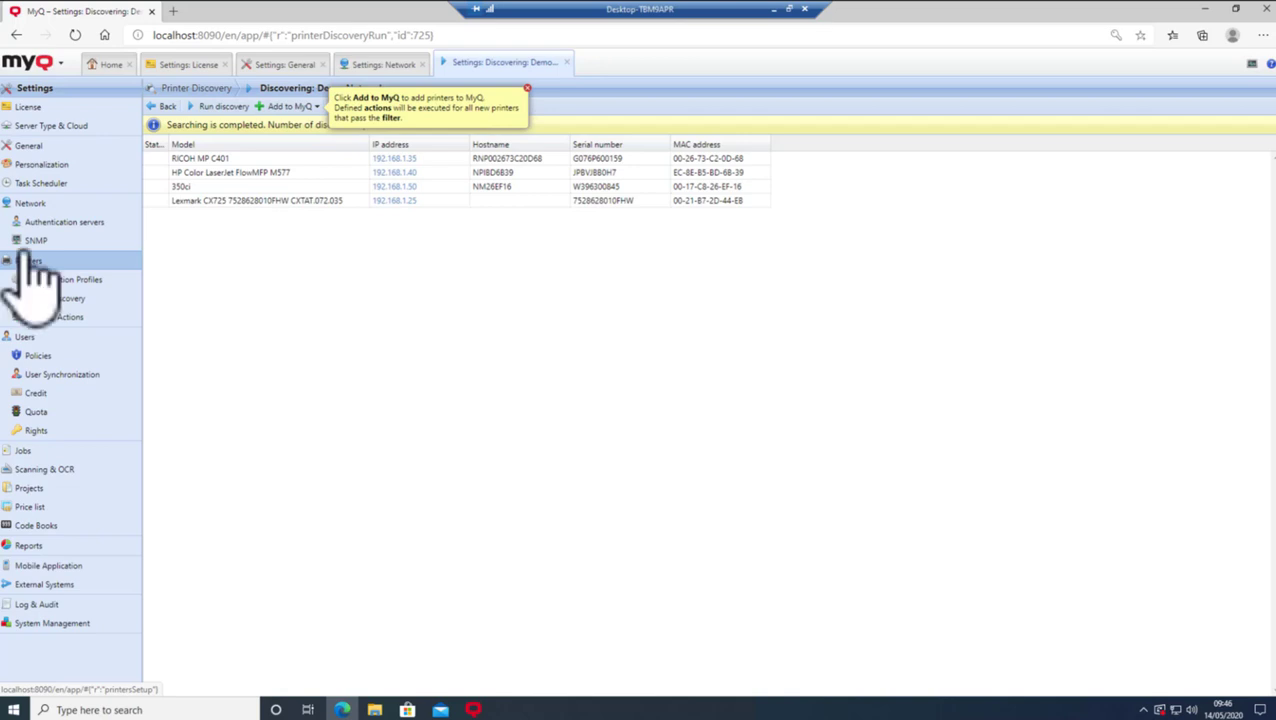
click(295, 108)
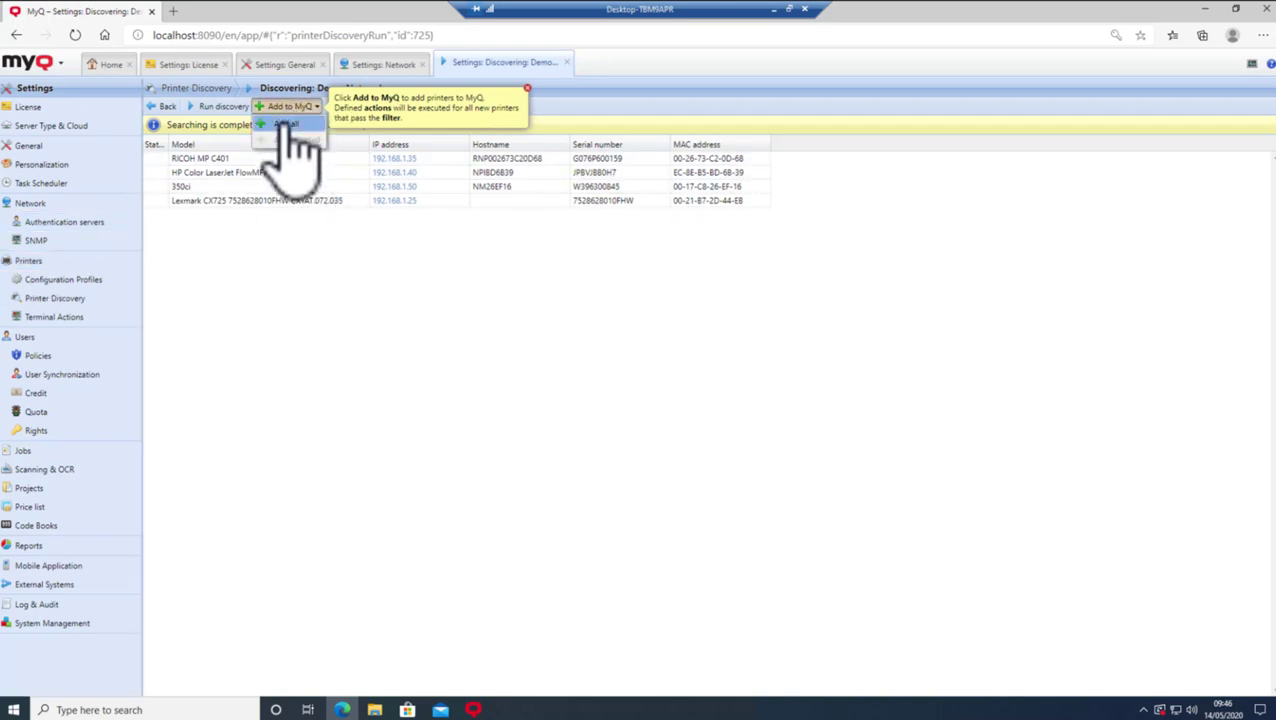
click(287, 124)
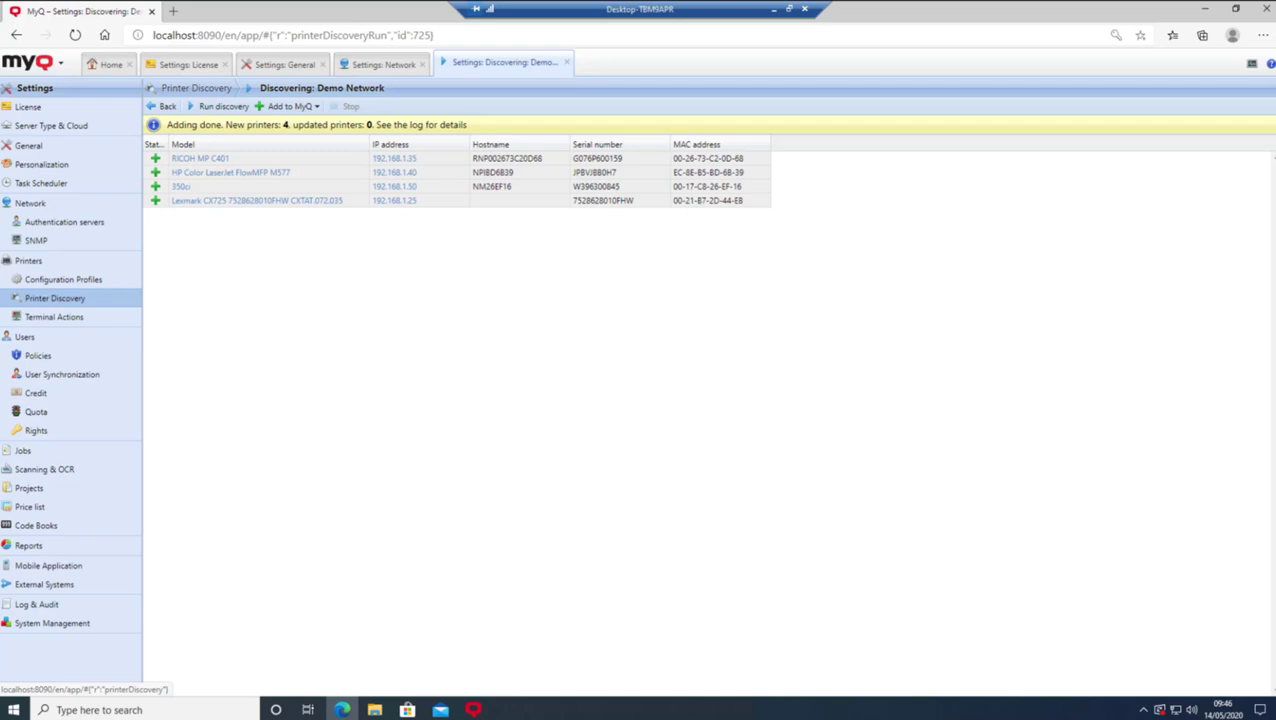
click(66, 78)
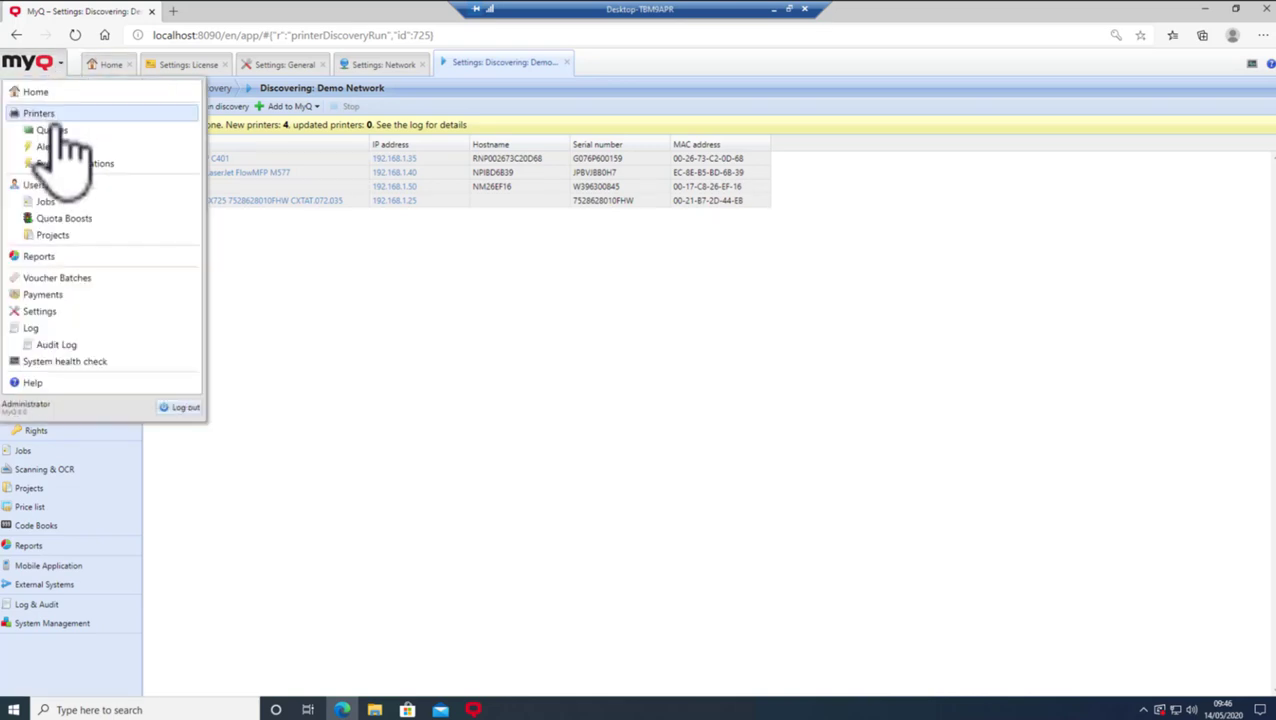
click(48, 128)
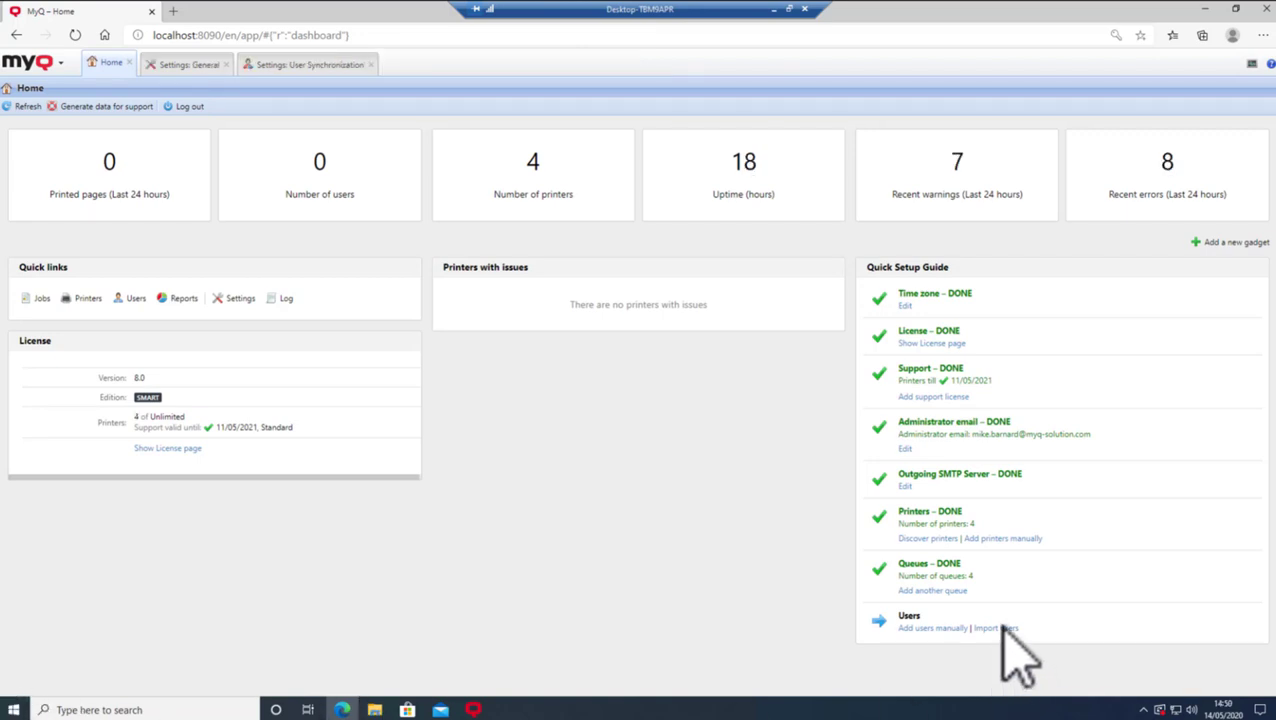
Start the user import by adding a CSV synchronization source that uses the file D:\Users.csv.
click(997, 629)
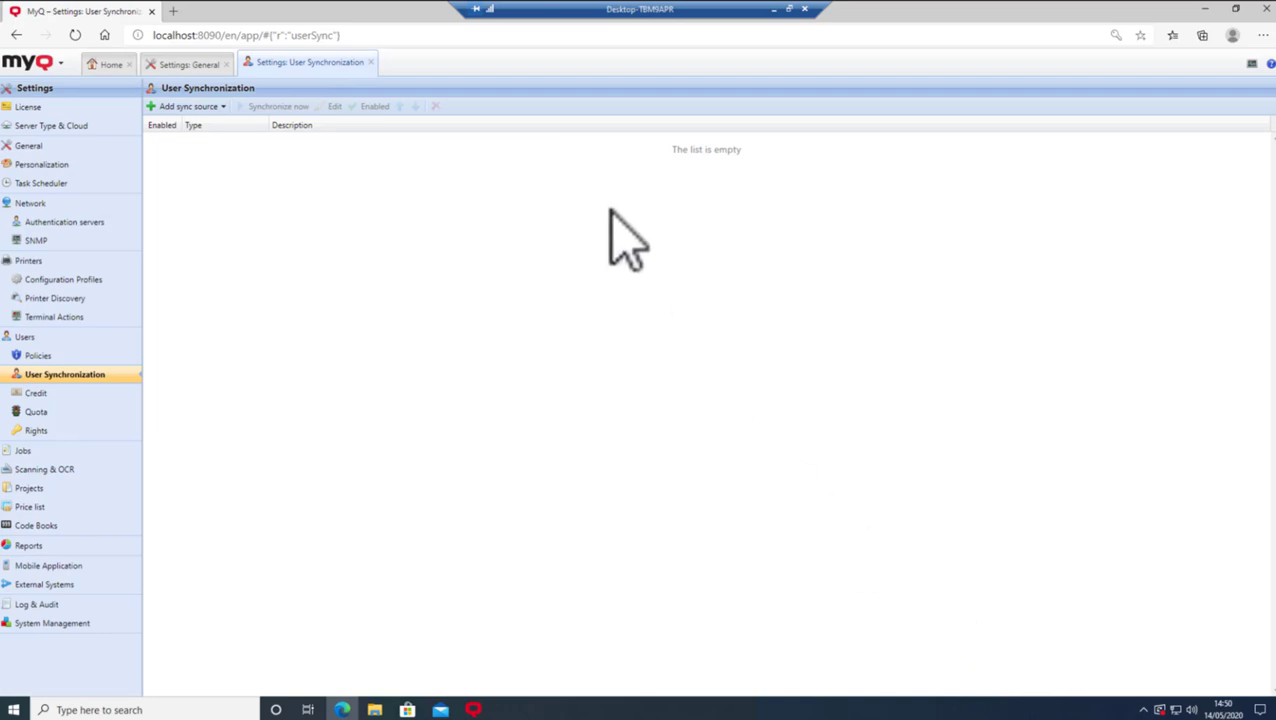
click(208, 107)
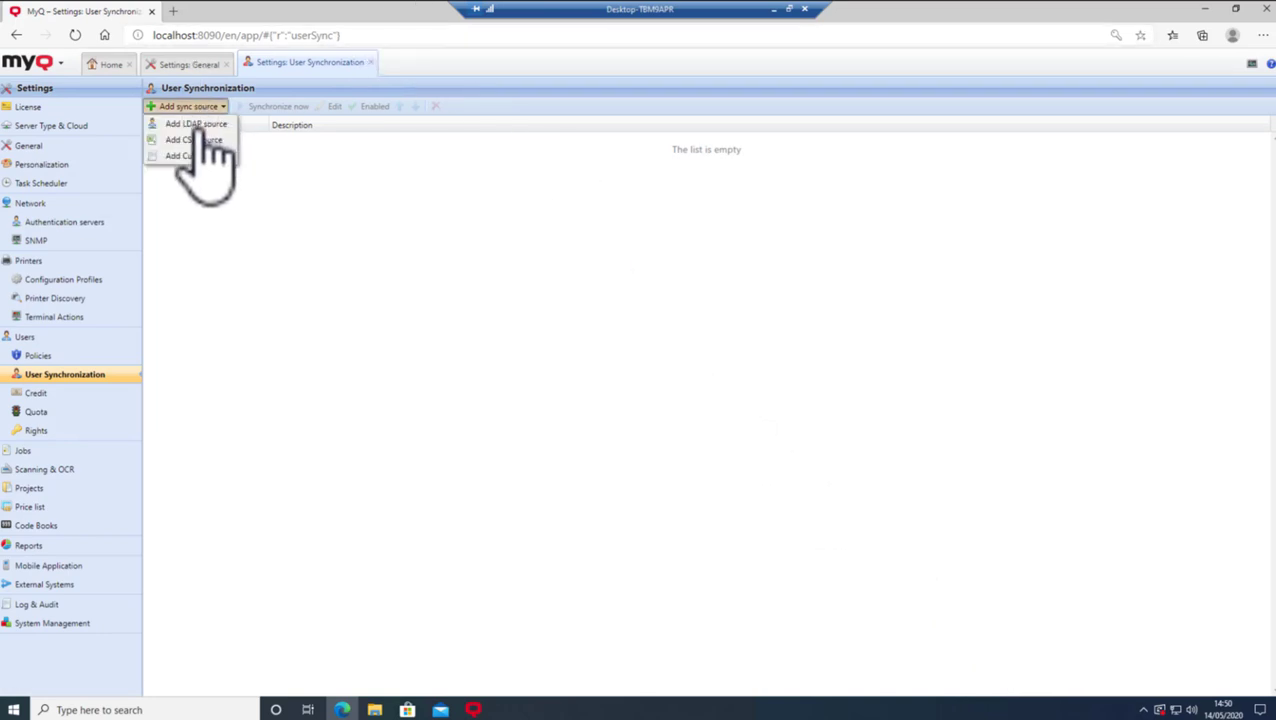
click(200, 140)
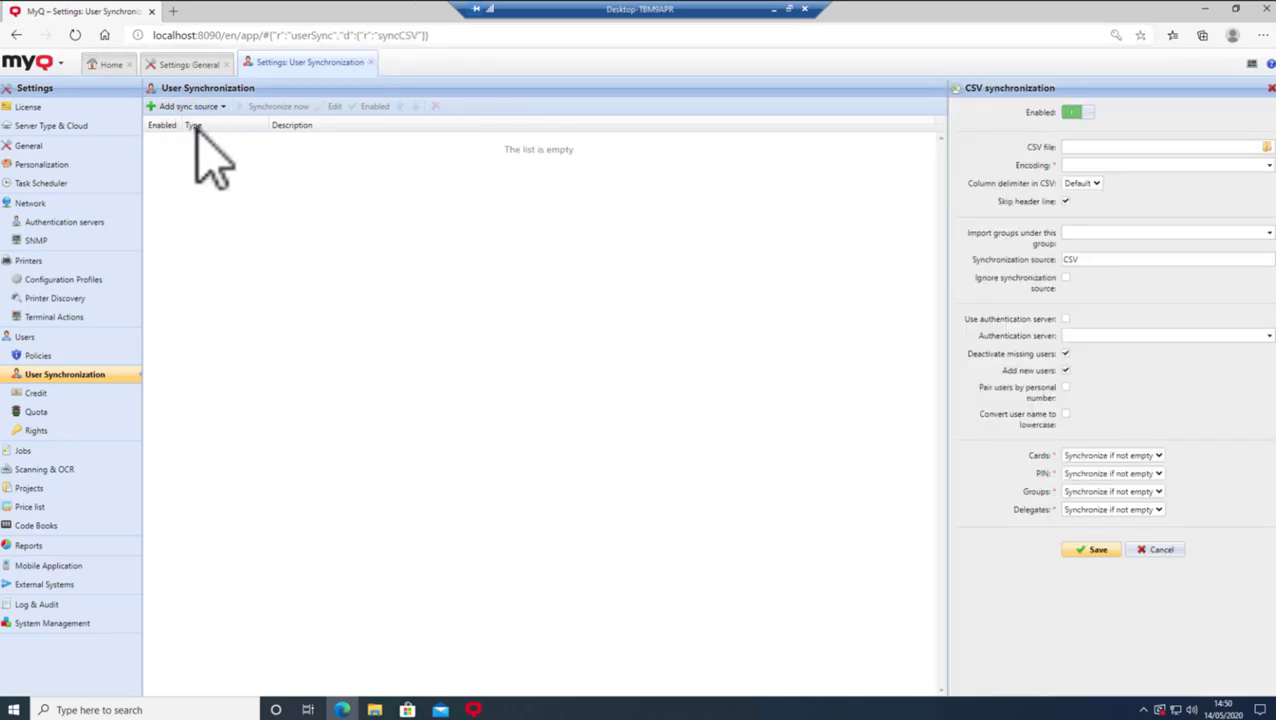
click(1266, 147)
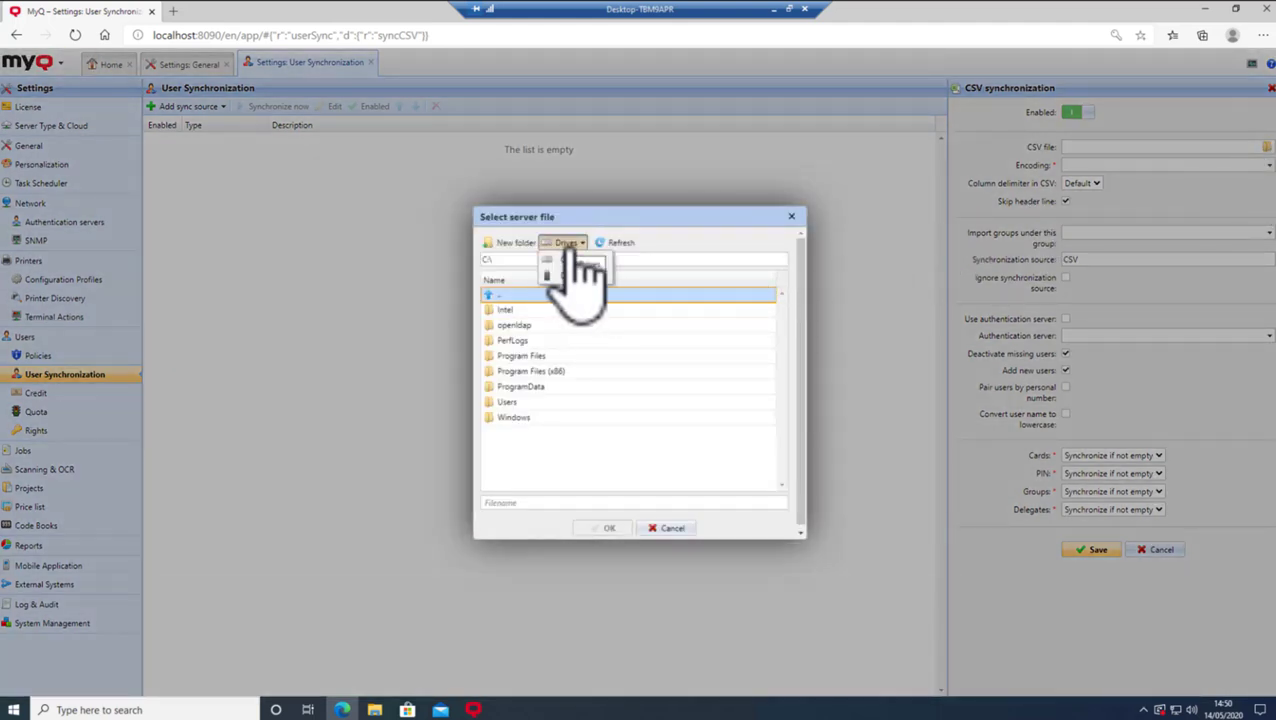
click(567, 244)
click(566, 277)
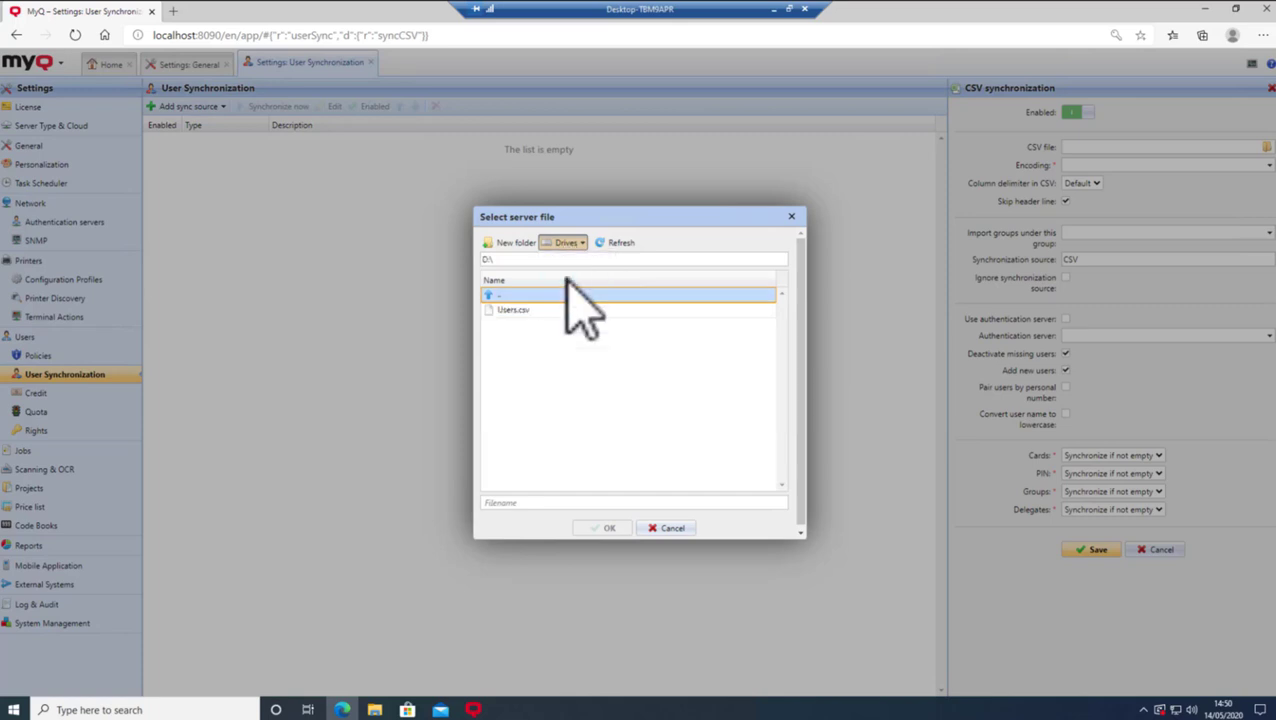
click(515, 310)
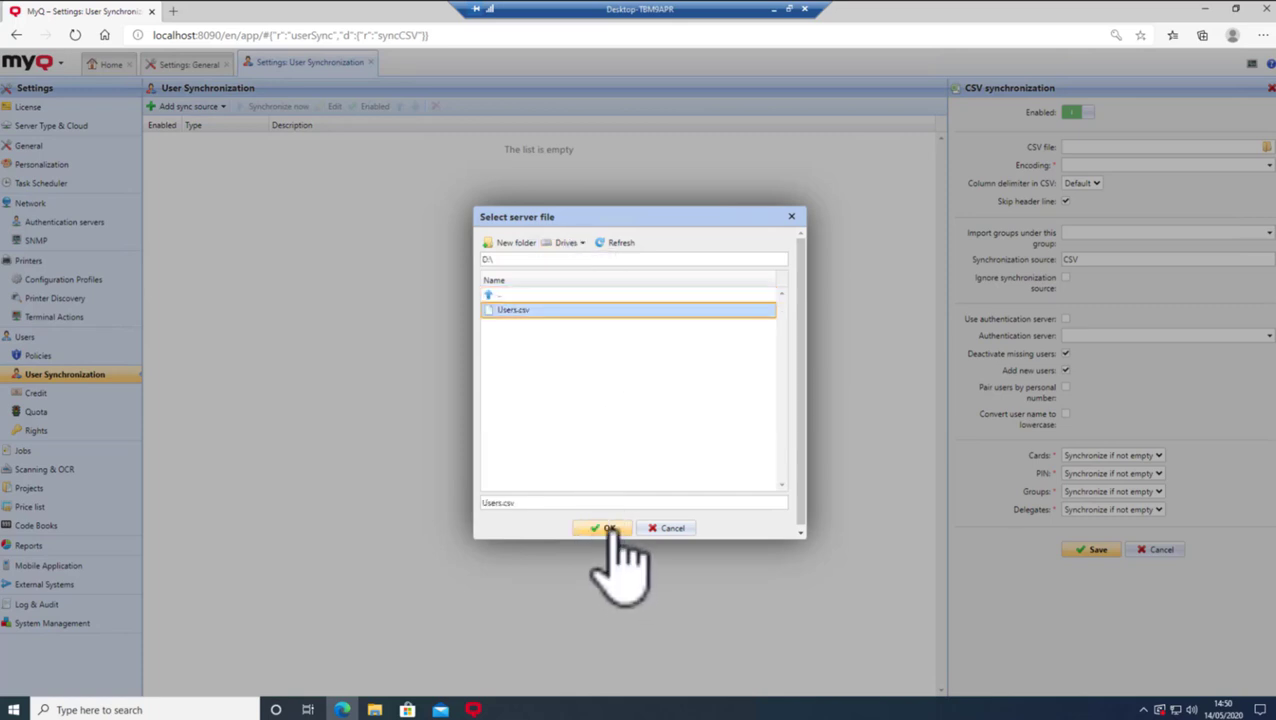
click(608, 528)
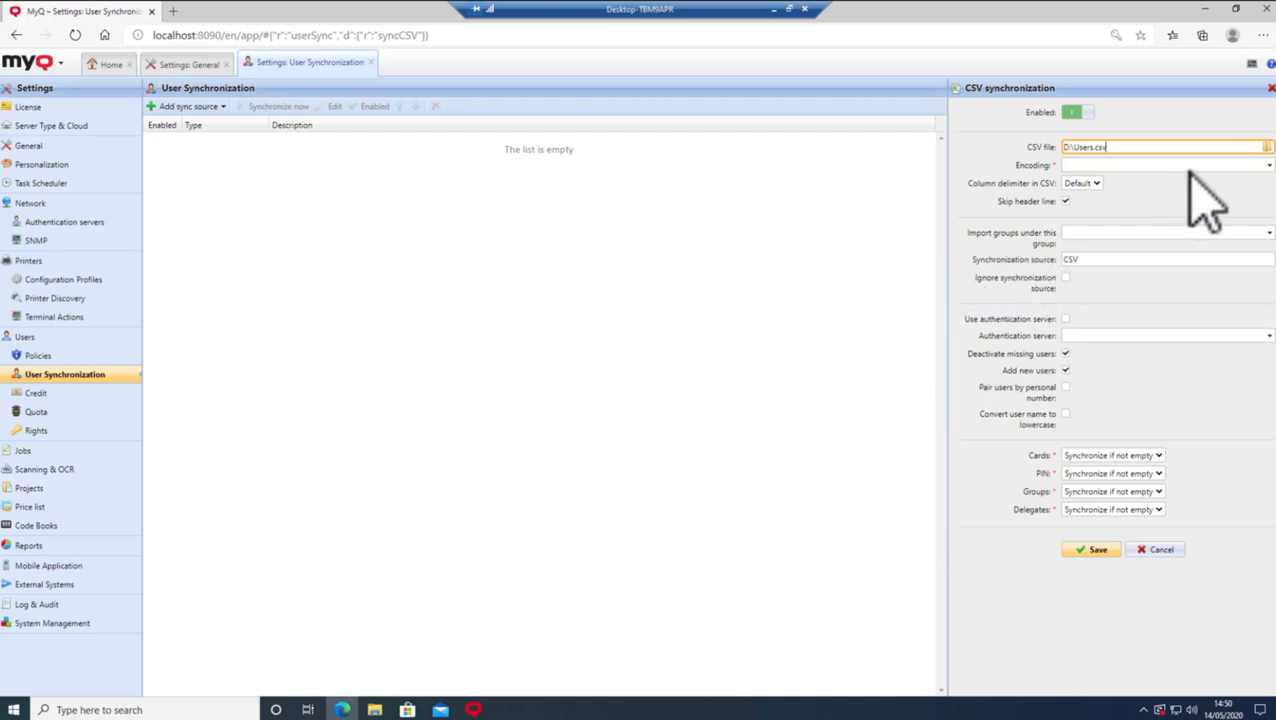
Set the CSV source's encoding to Windows-1252, disable Deactivate missing users, and save the source.
click(1268, 166)
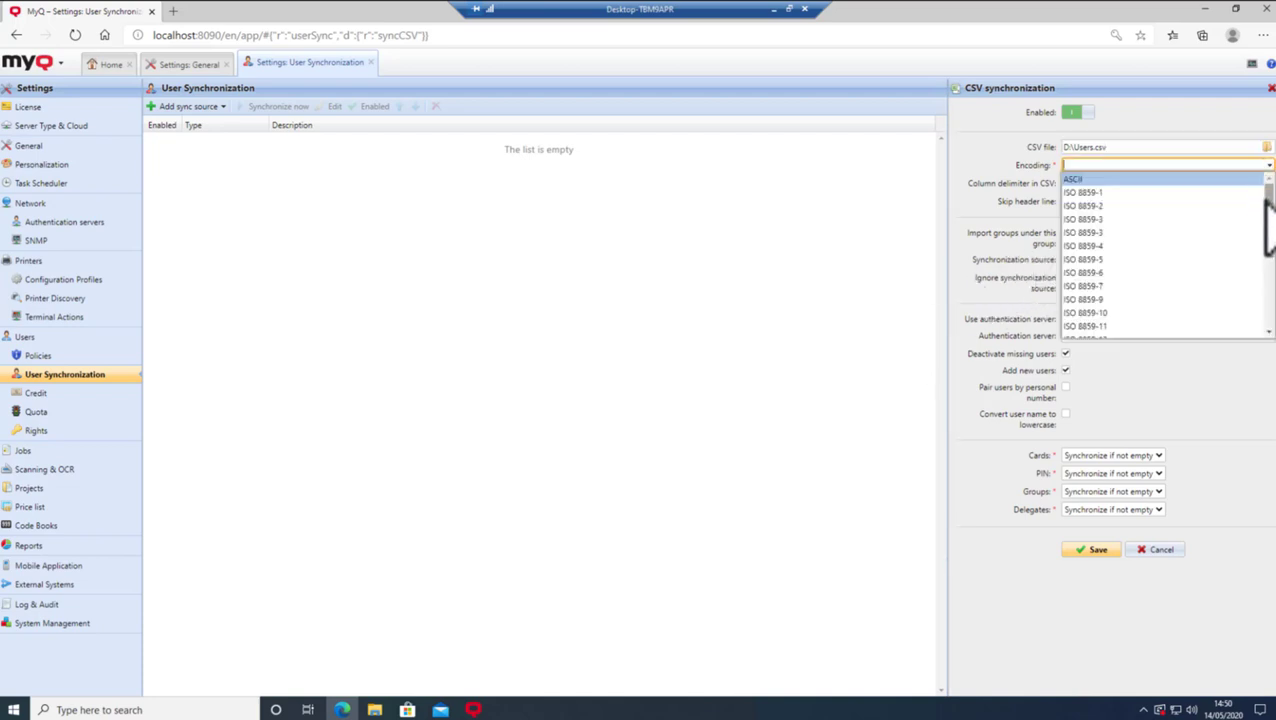
drag(1268, 235, 1252, 318)
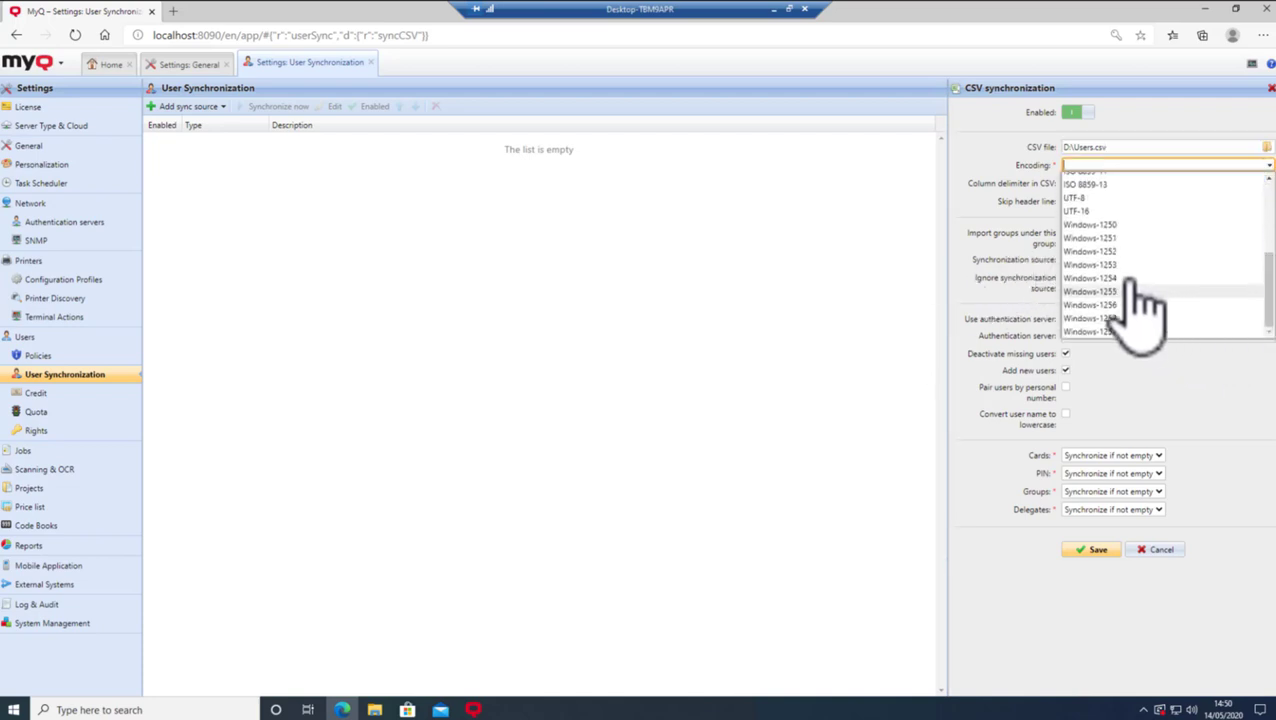
click(1117, 251)
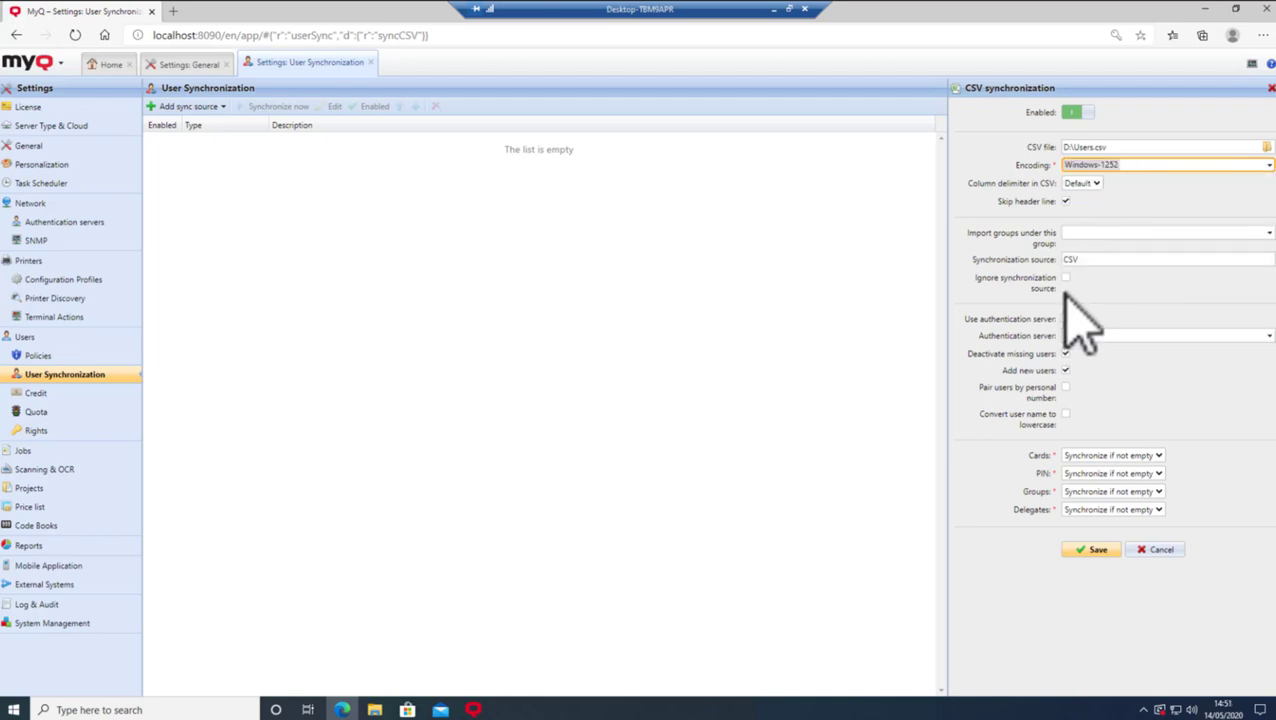
click(1067, 352)
click(1066, 355)
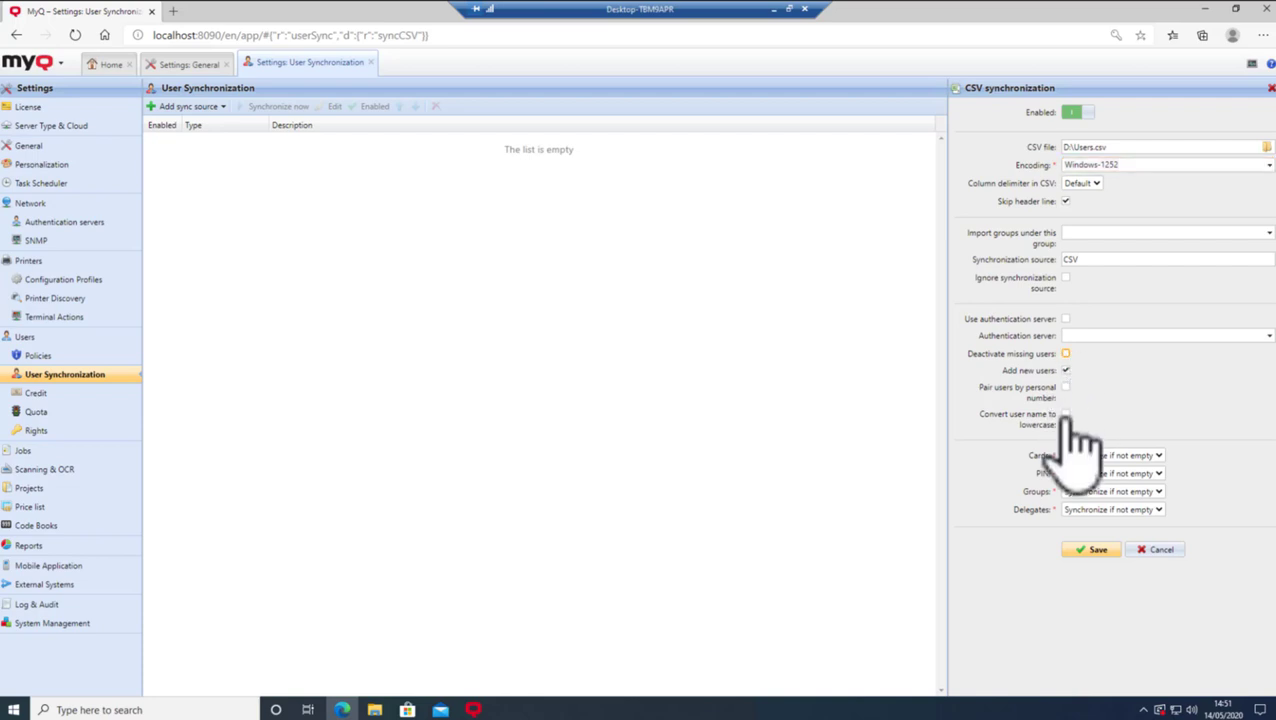
click(1102, 552)
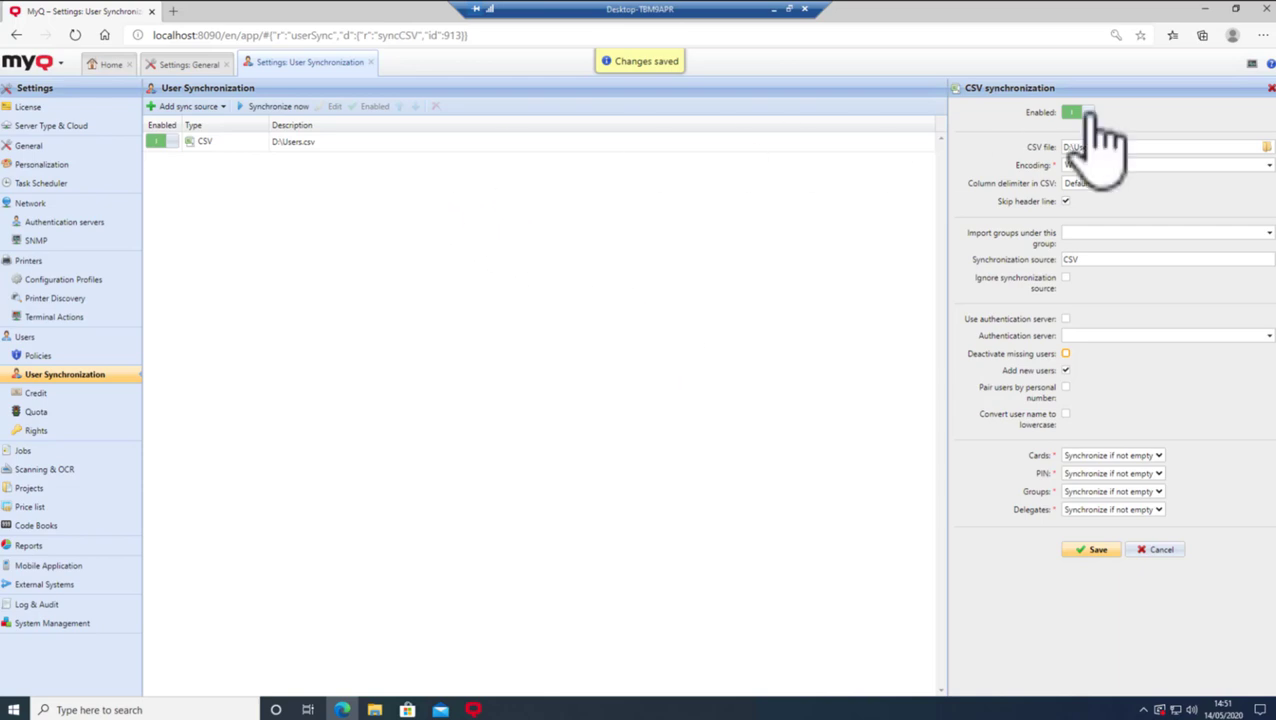
click(1271, 88)
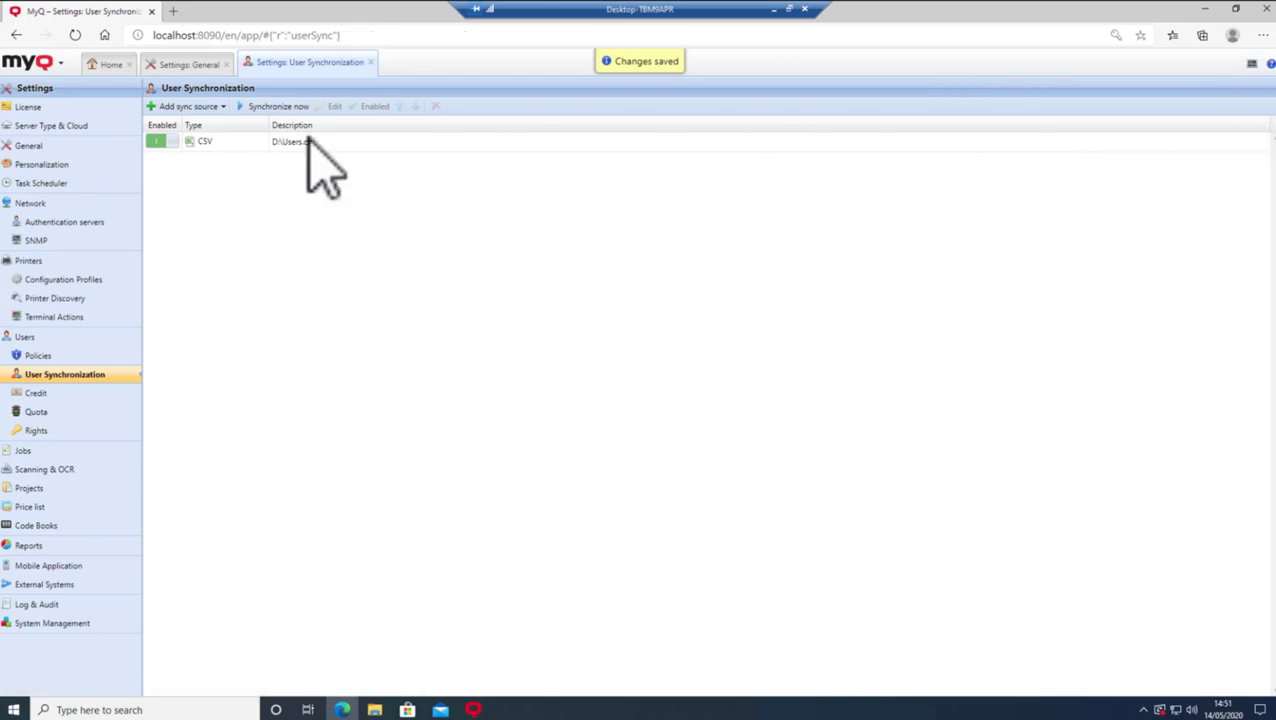
Synchronize users from the CSV source immediately, close the results, and open the Users overview.
click(279, 108)
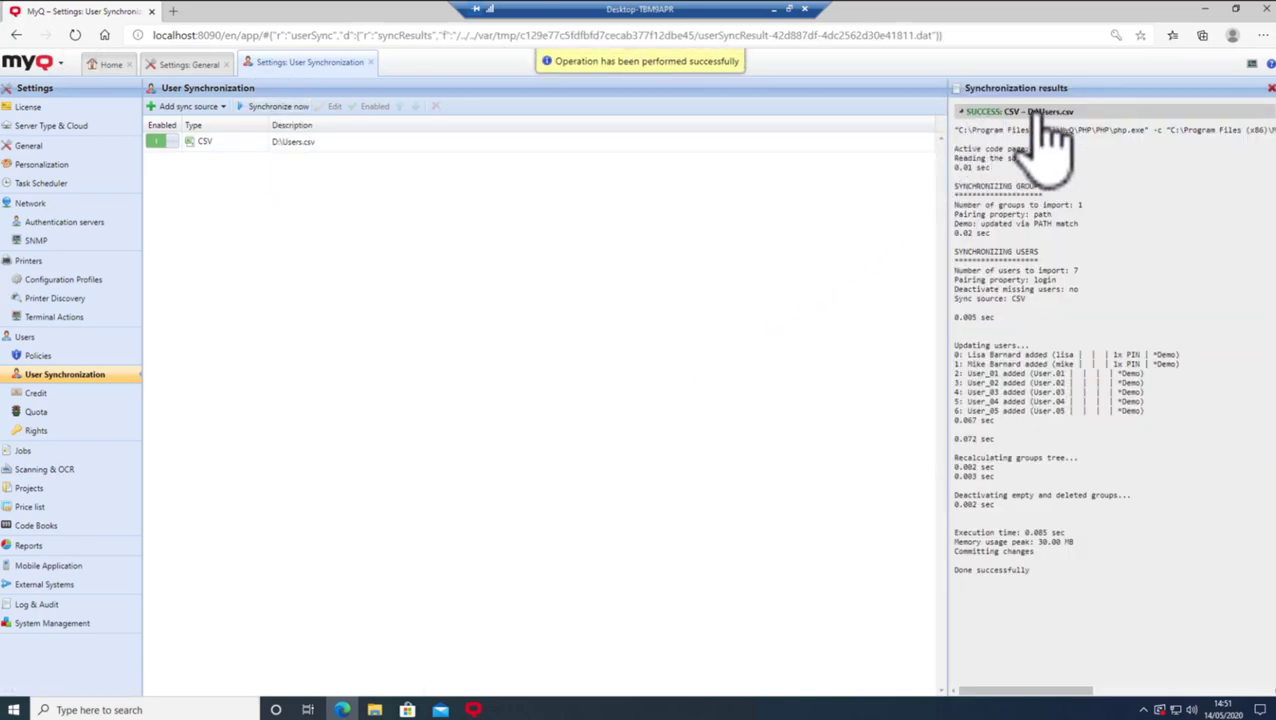
click(1268, 90)
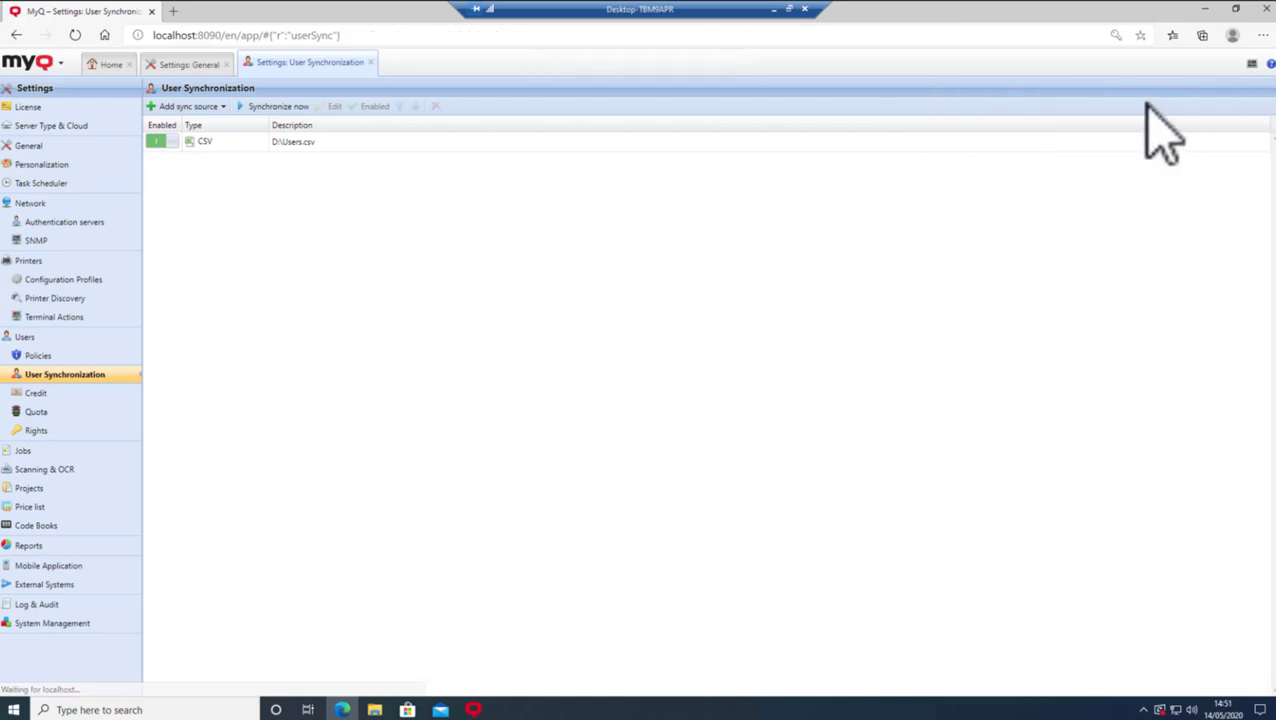
click(62, 66)
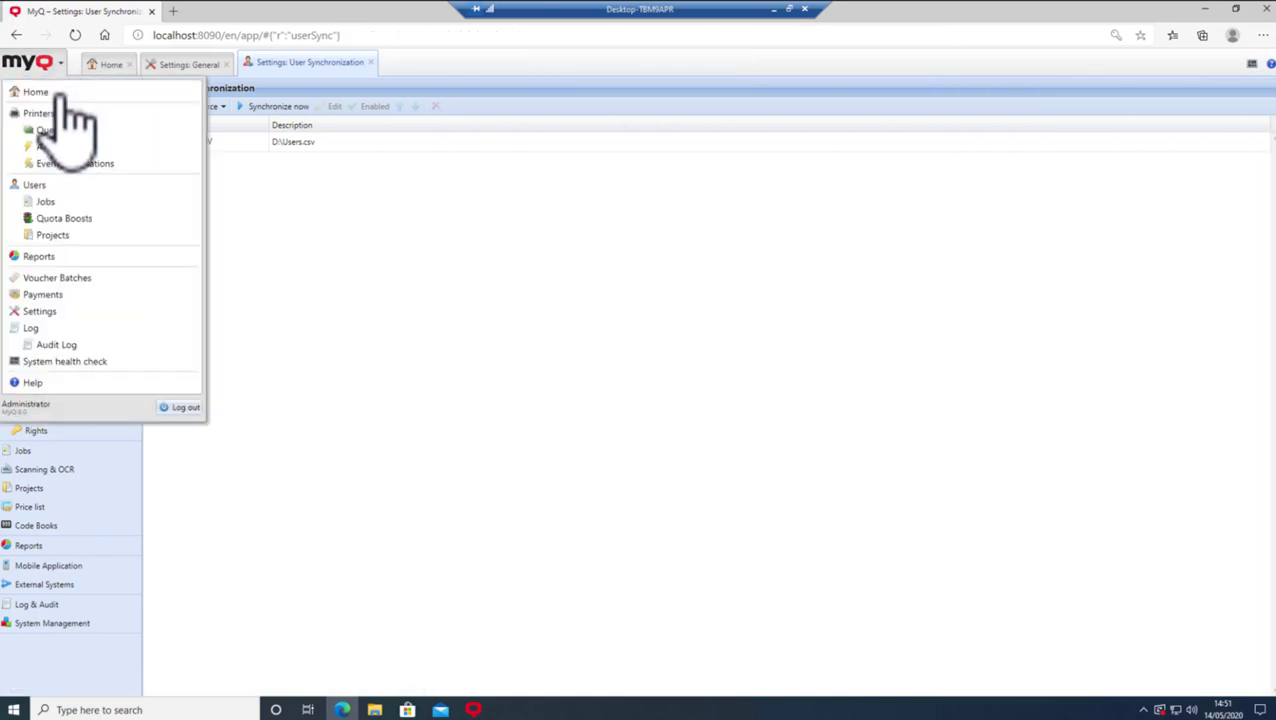
click(44, 184)
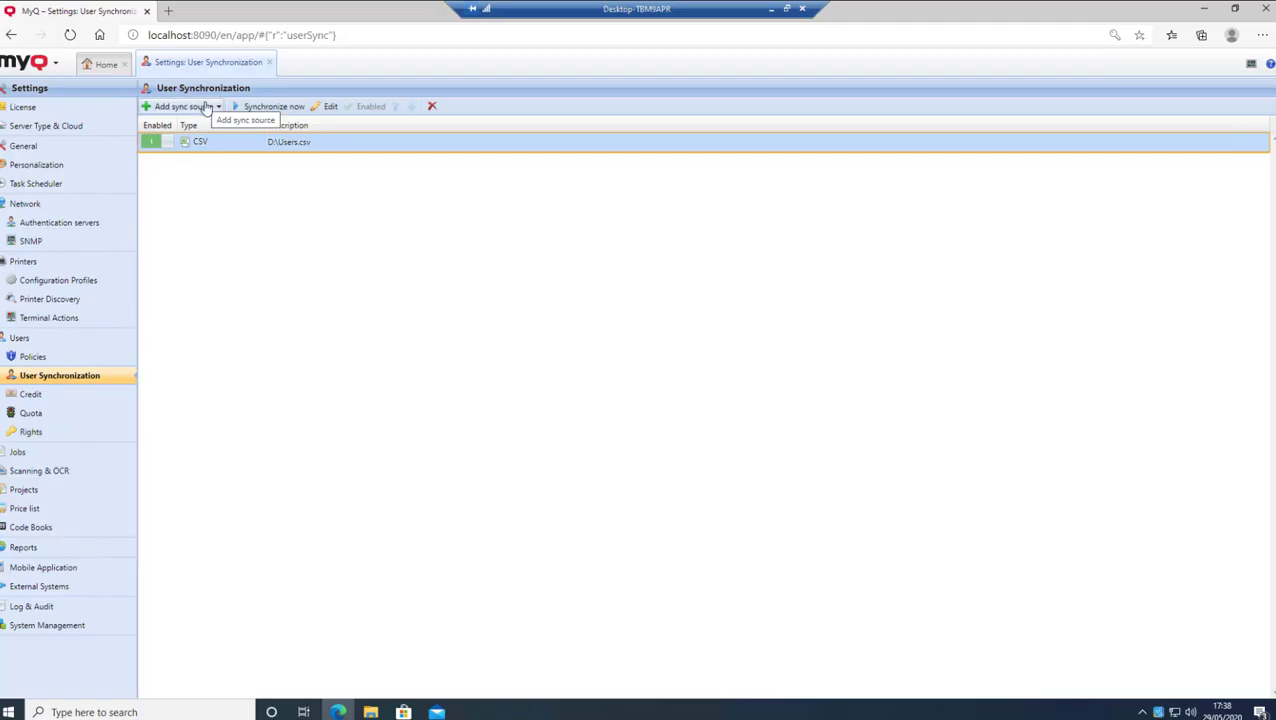
Add an LDAP synchronization source and create a new LDAP server entry for it.
click(207, 107)
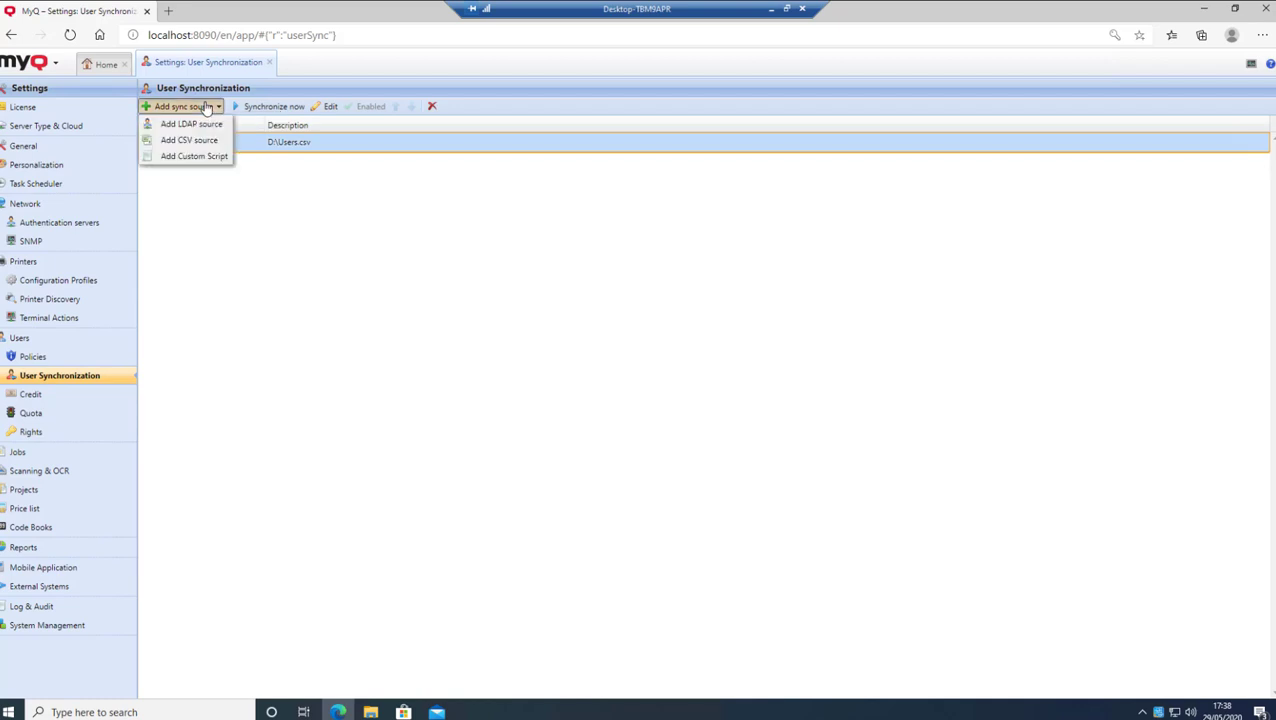
click(191, 124)
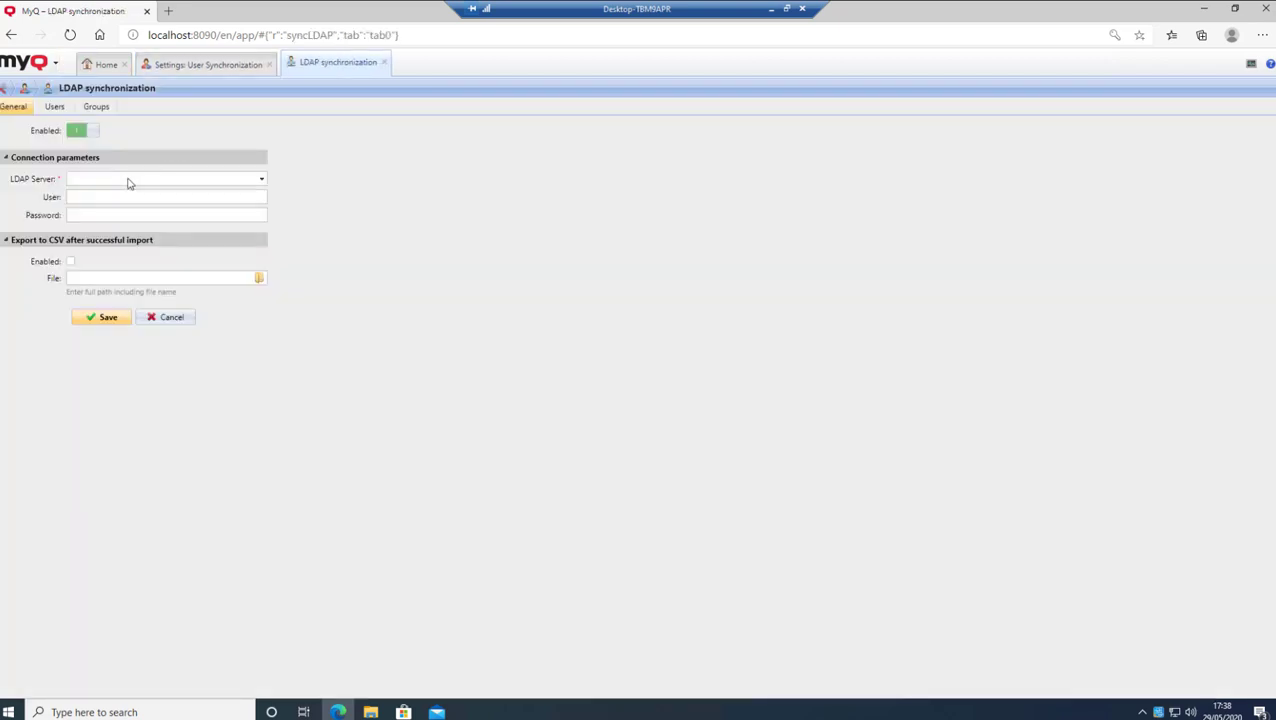
click(128, 183)
click(261, 180)
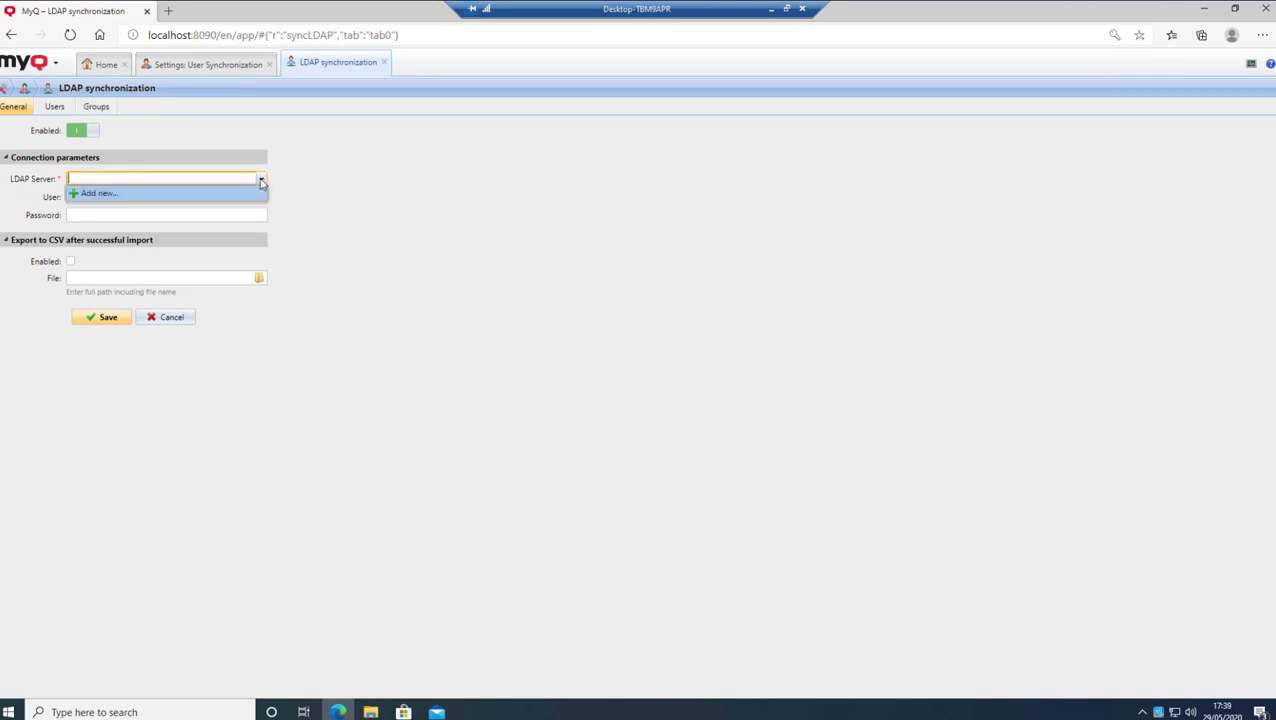
click(231, 196)
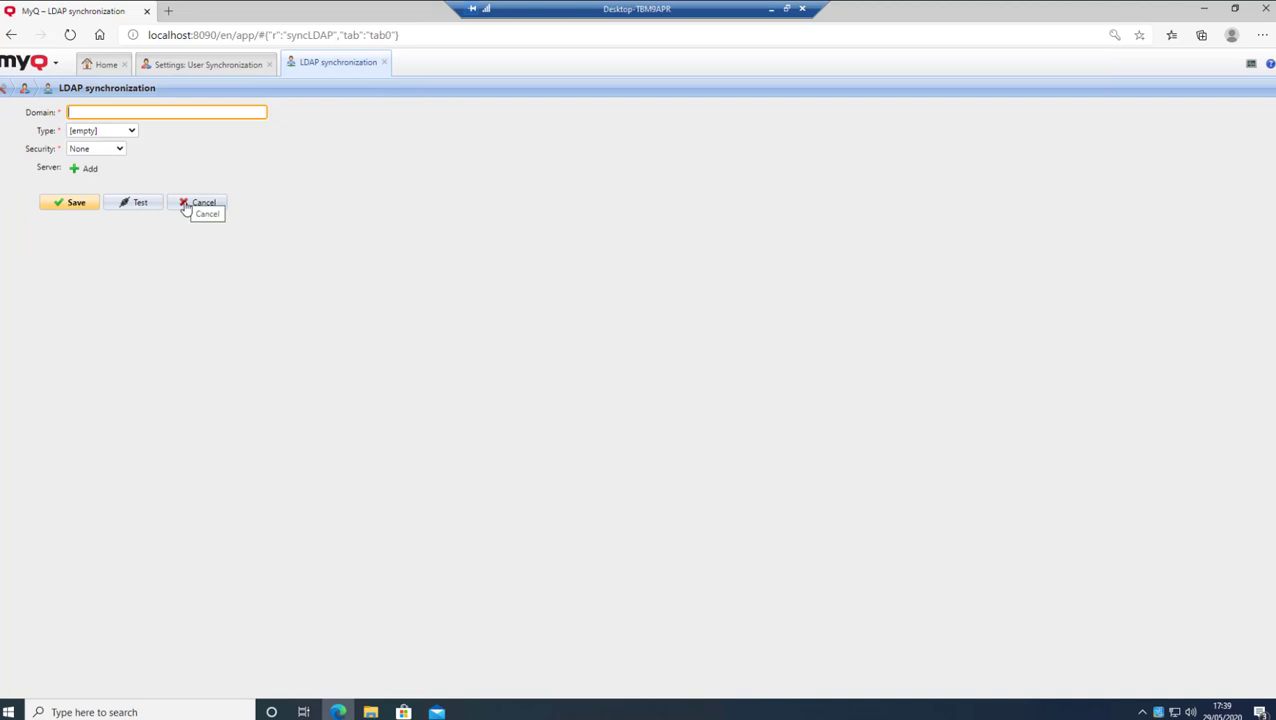
Define the LDAP server with domain mbc.local, type Active Directory and security None, and save it after testing the connection.
text(mbc.local)
click(132, 131)
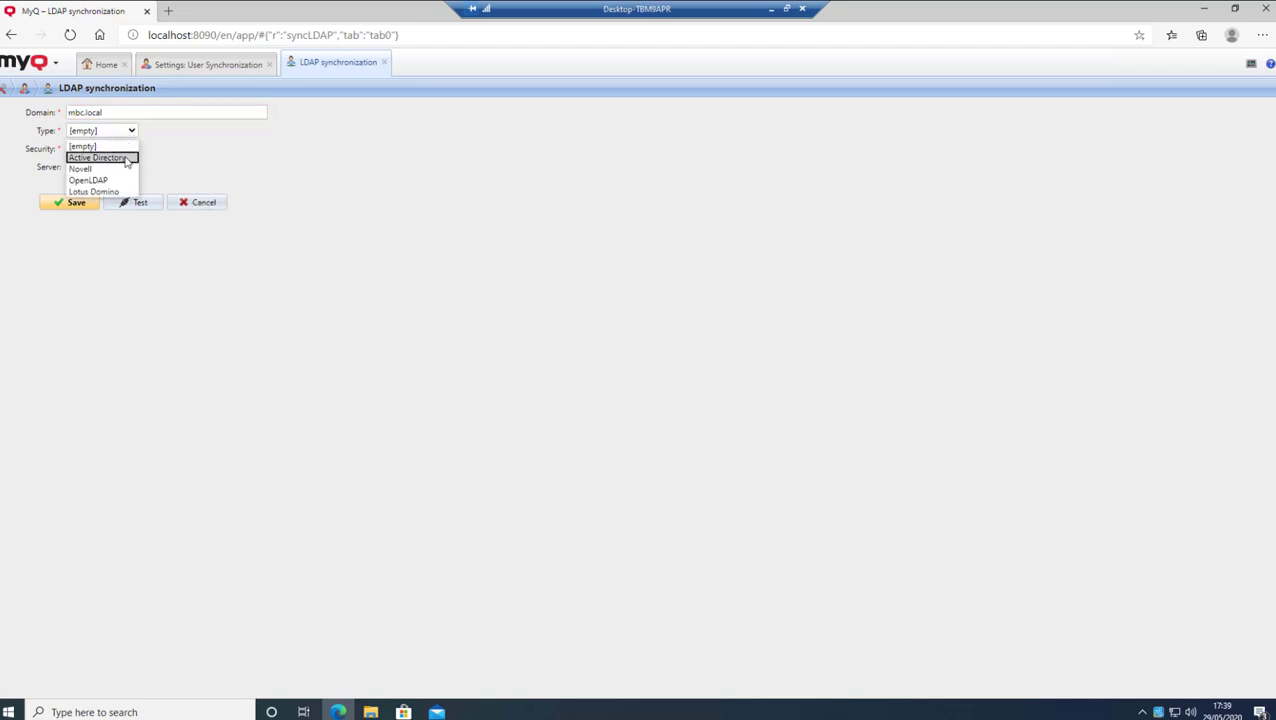
click(126, 158)
click(120, 150)
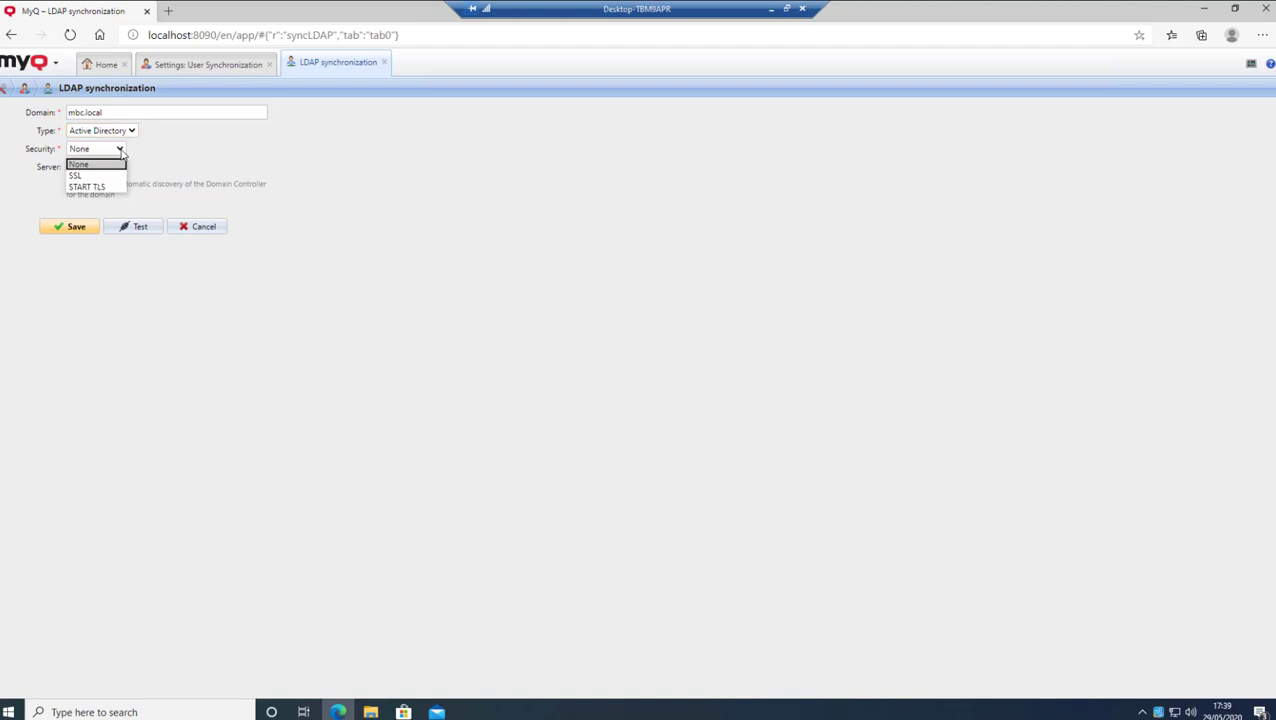
click(97, 166)
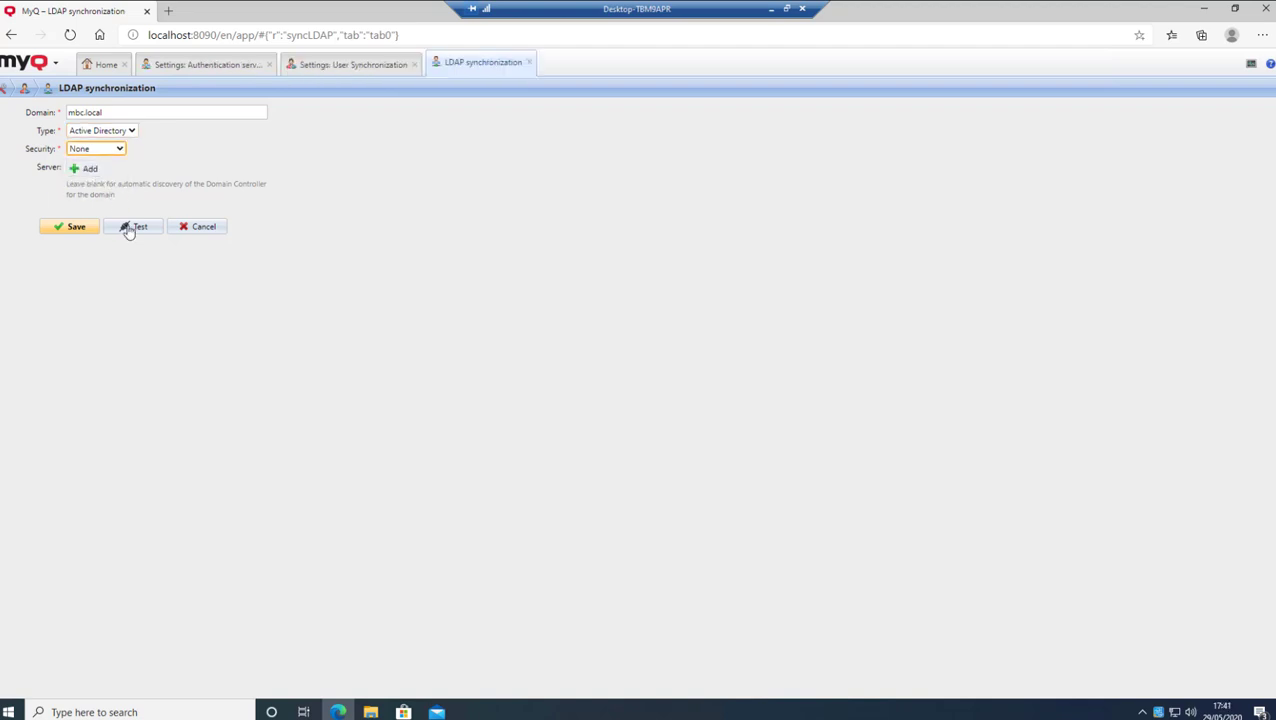
click(128, 228)
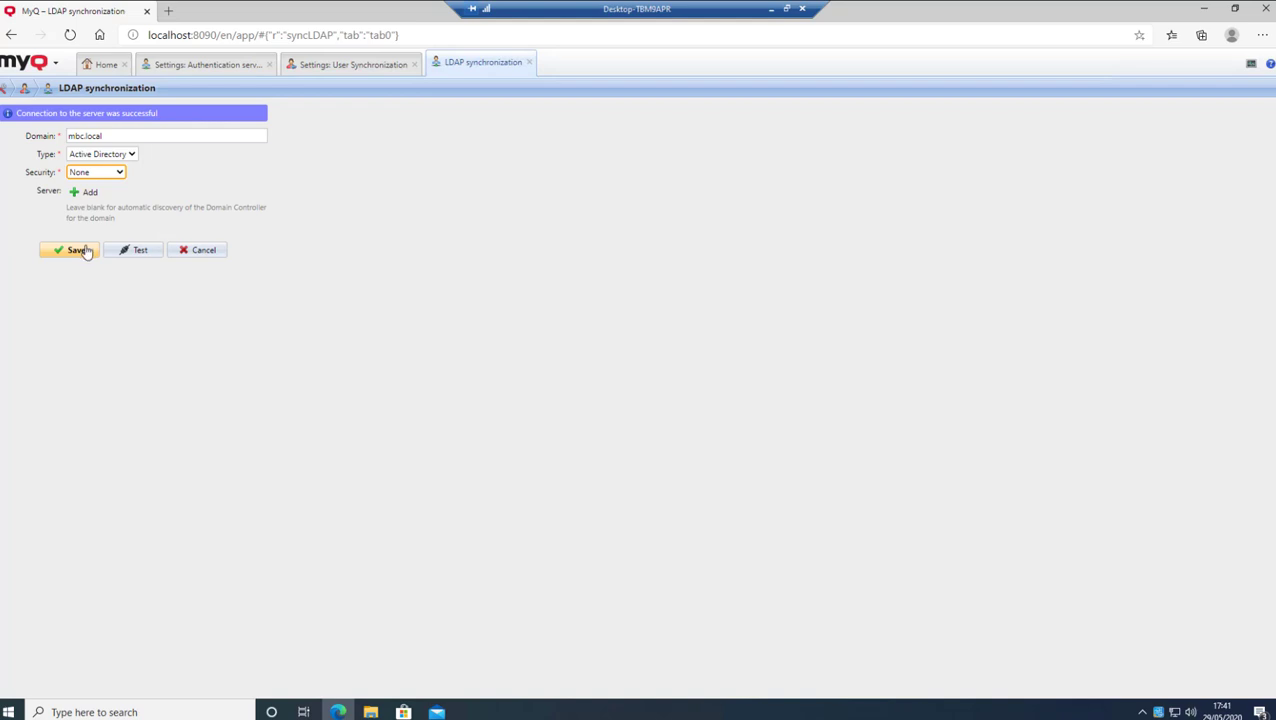
click(88, 251)
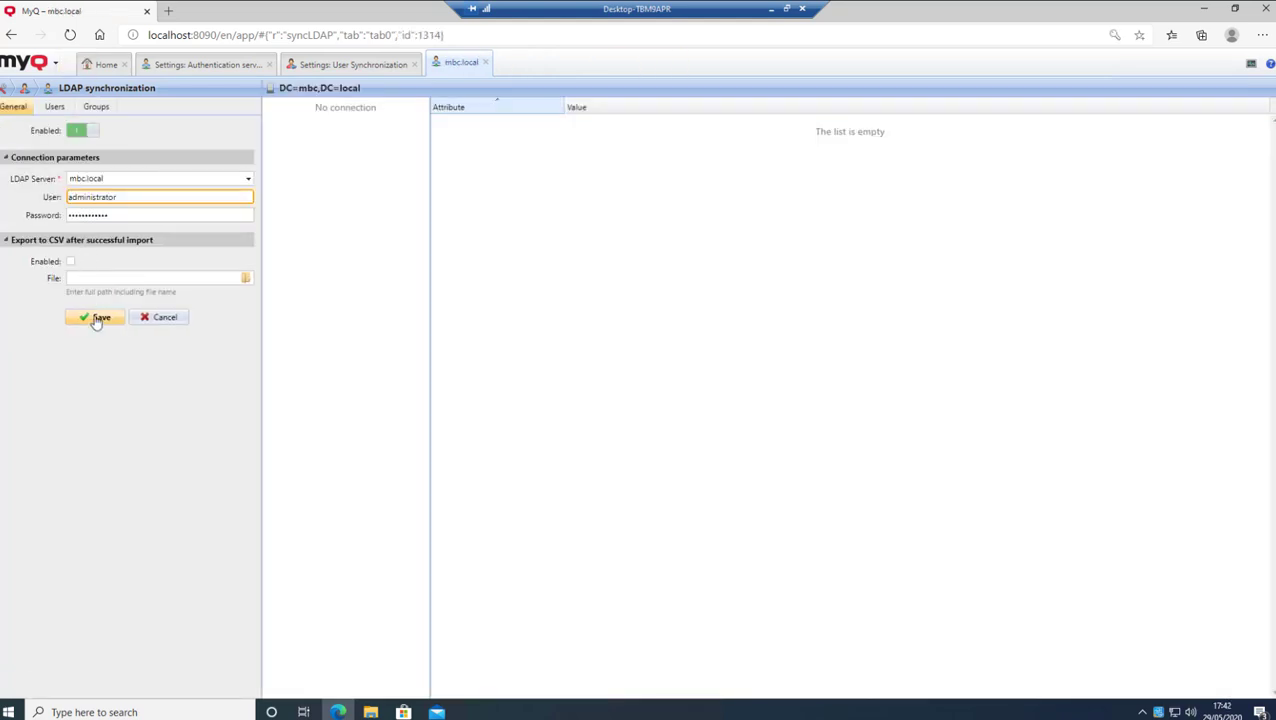
Save the LDAP source's connection parameters, and set and save its users' Base DN as OU=MyQ_Demo,DC=mbc,DC=local.
click(95, 320)
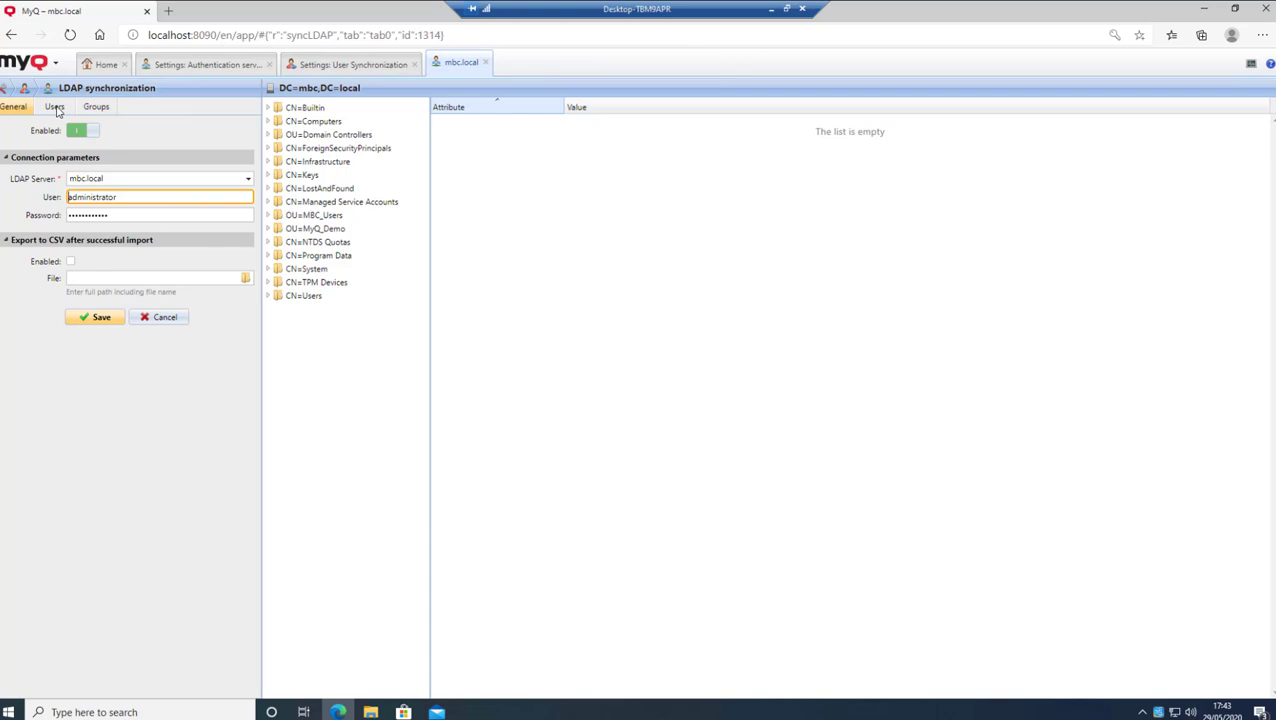
click(55, 108)
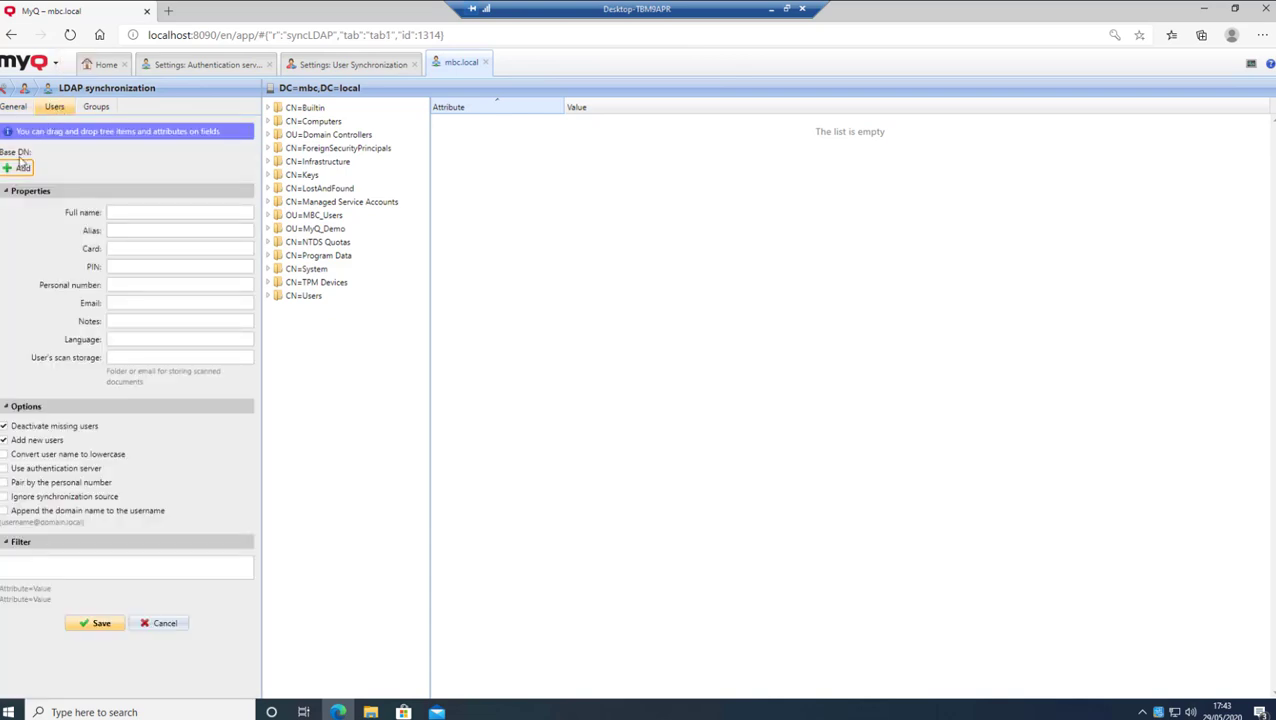
click(18, 168)
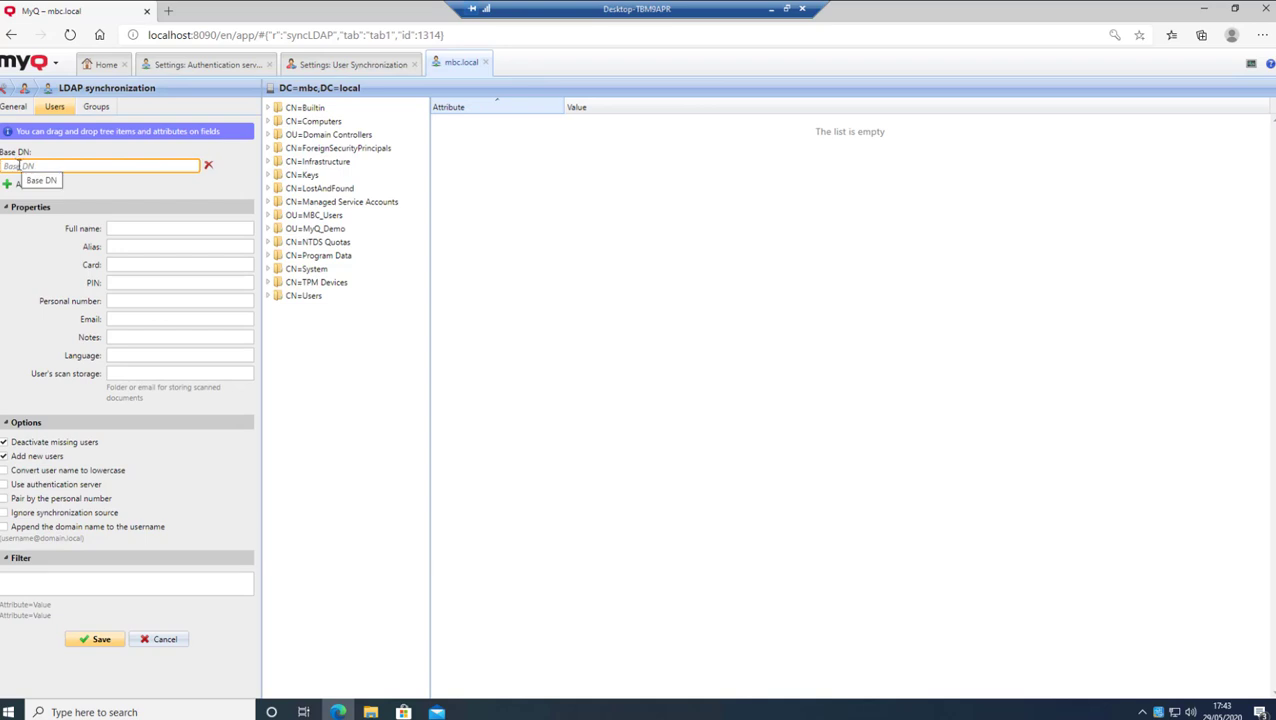
right_click(18, 166)
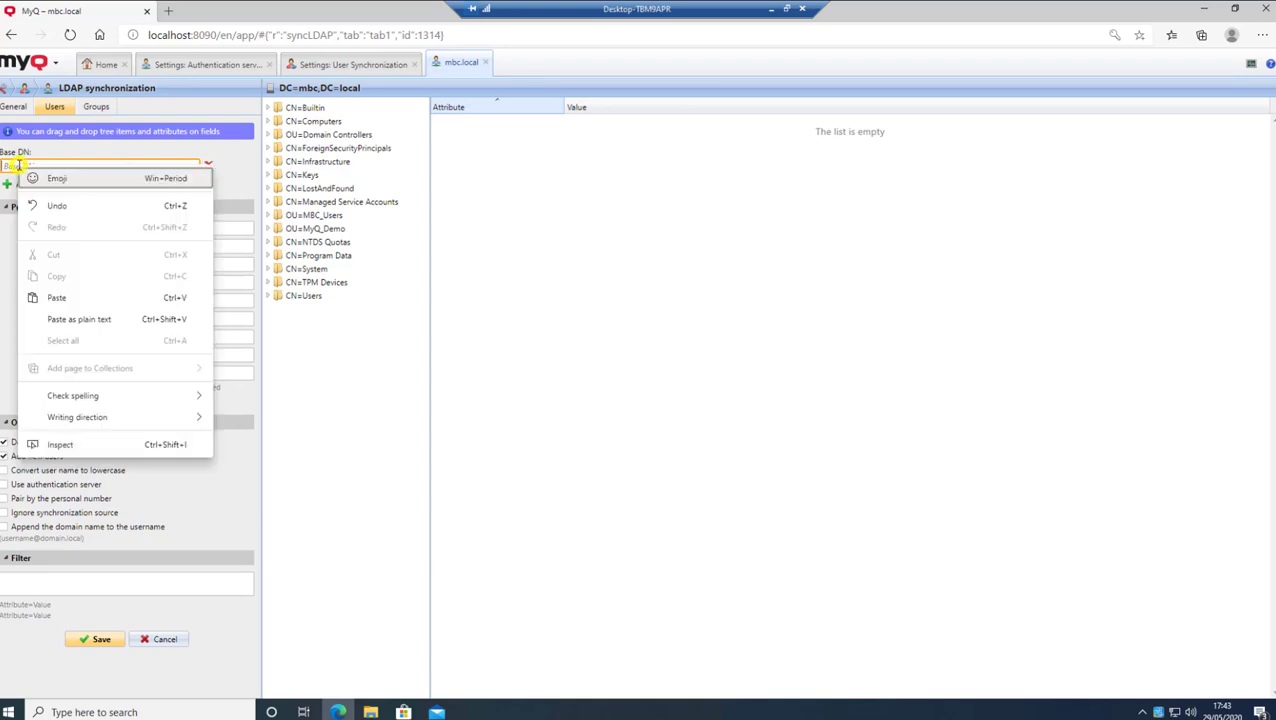
click(57, 298)
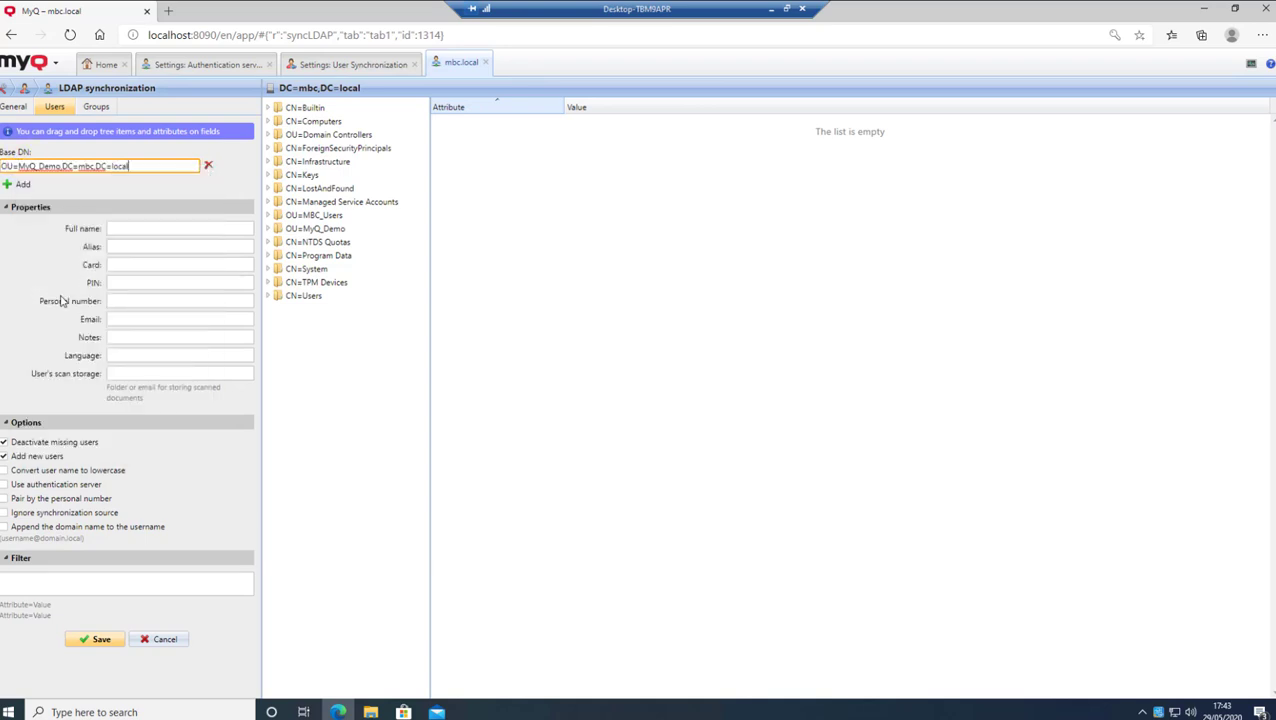
click(97, 642)
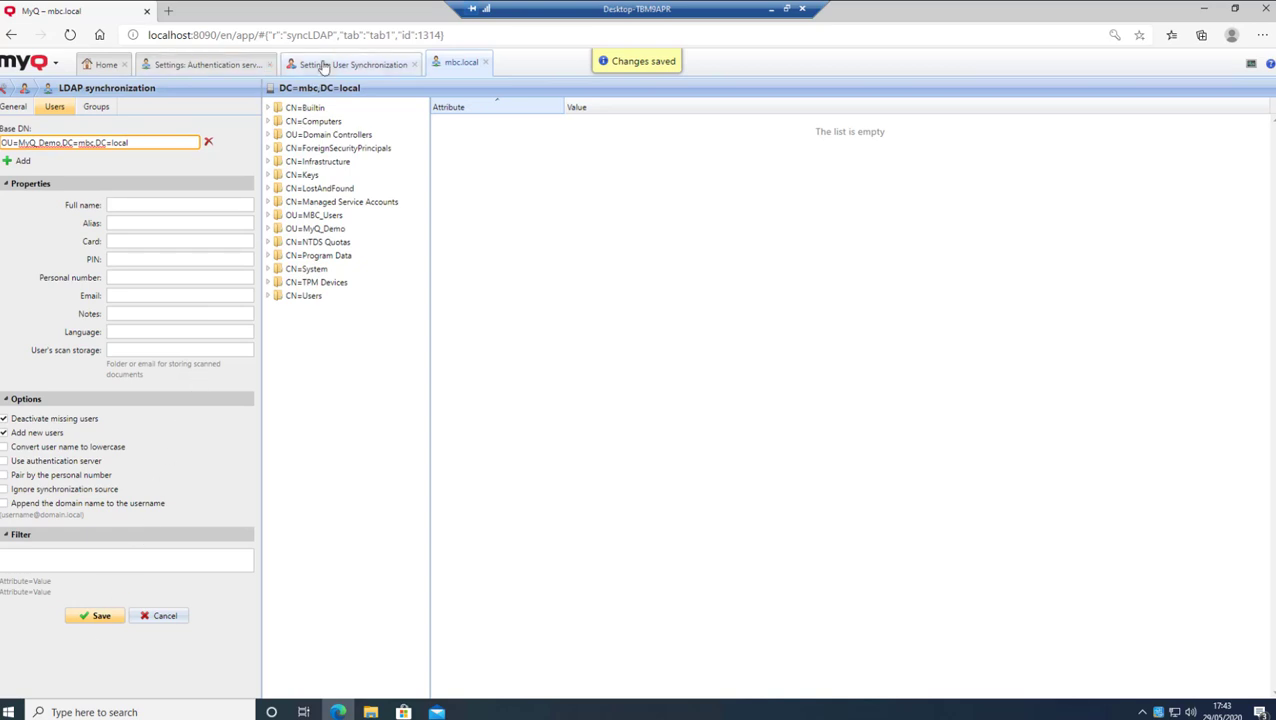
Run user synchronization from the enabled mbc.local LDAP source and close the synchronization results.
click(322, 65)
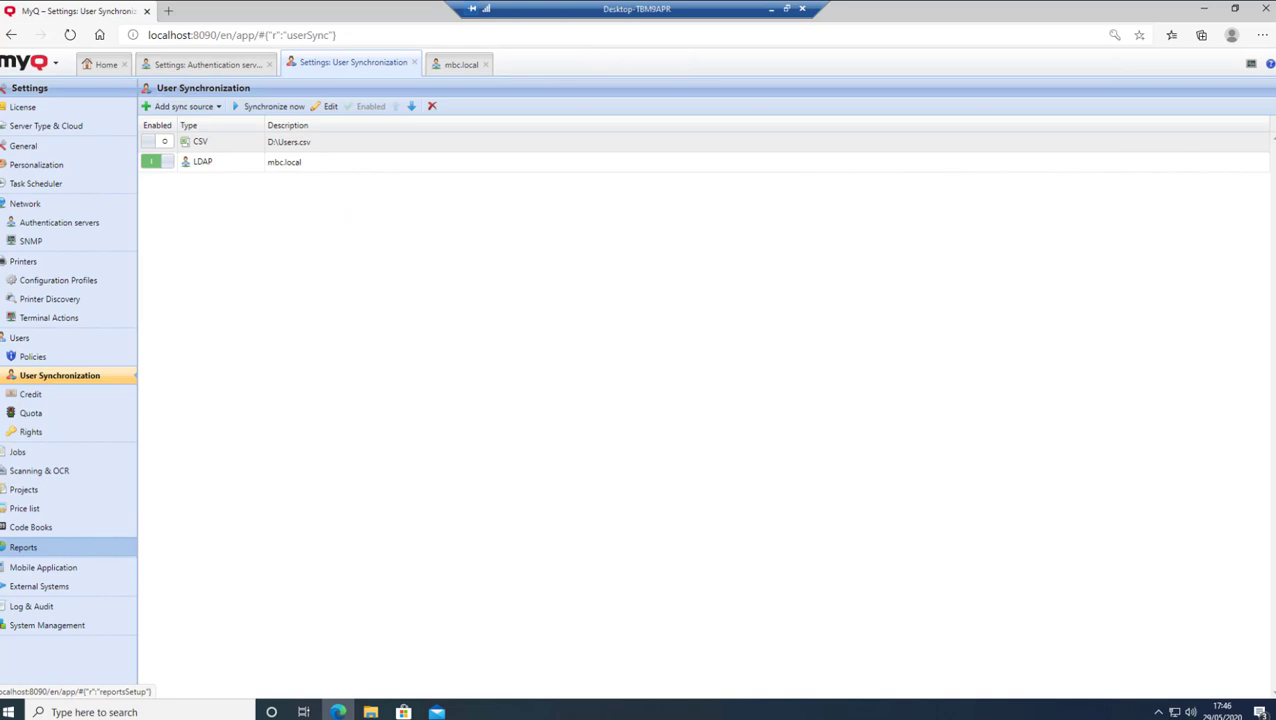
click(272, 106)
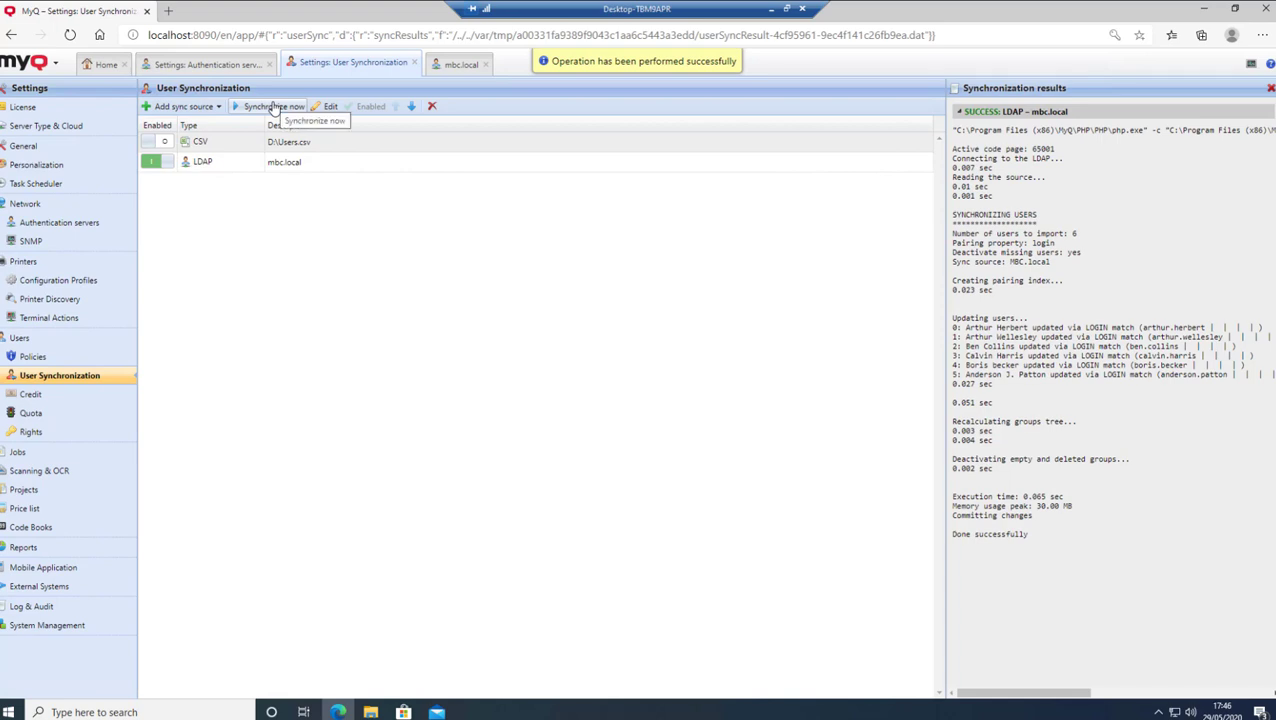
click(1270, 89)
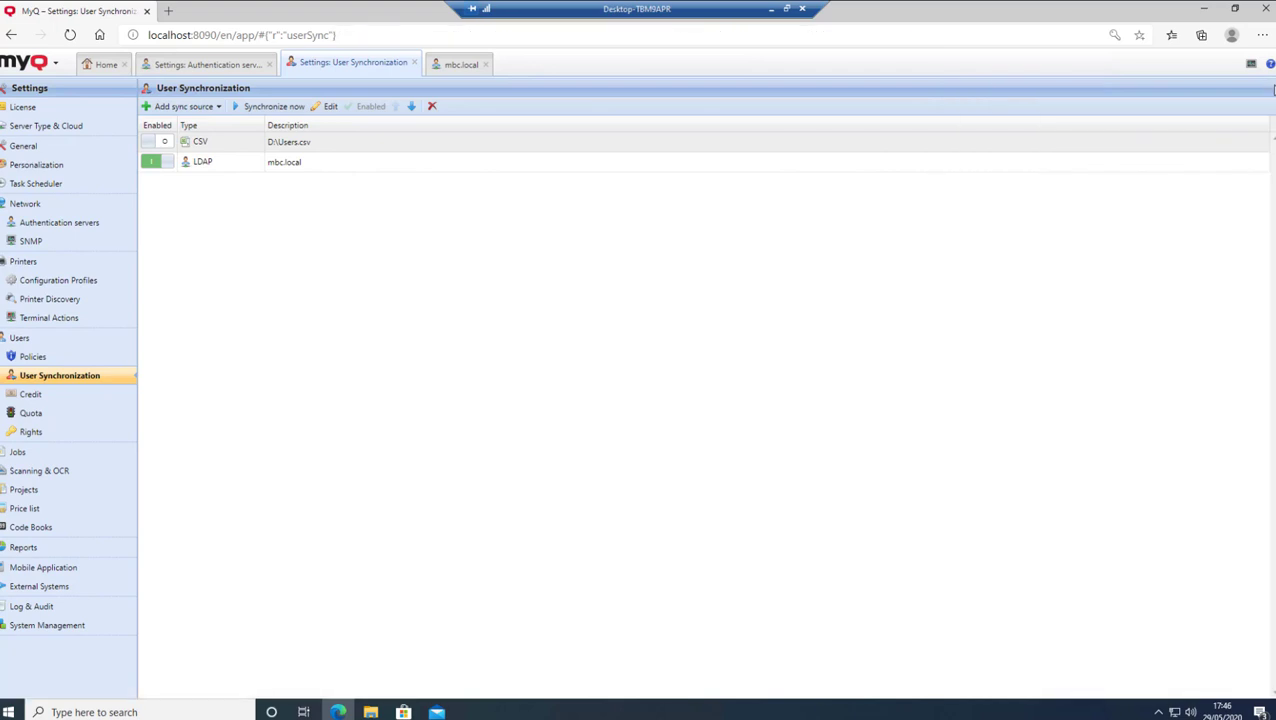
Open the users overview to check the accounts imported from LDAP.
click(47, 66)
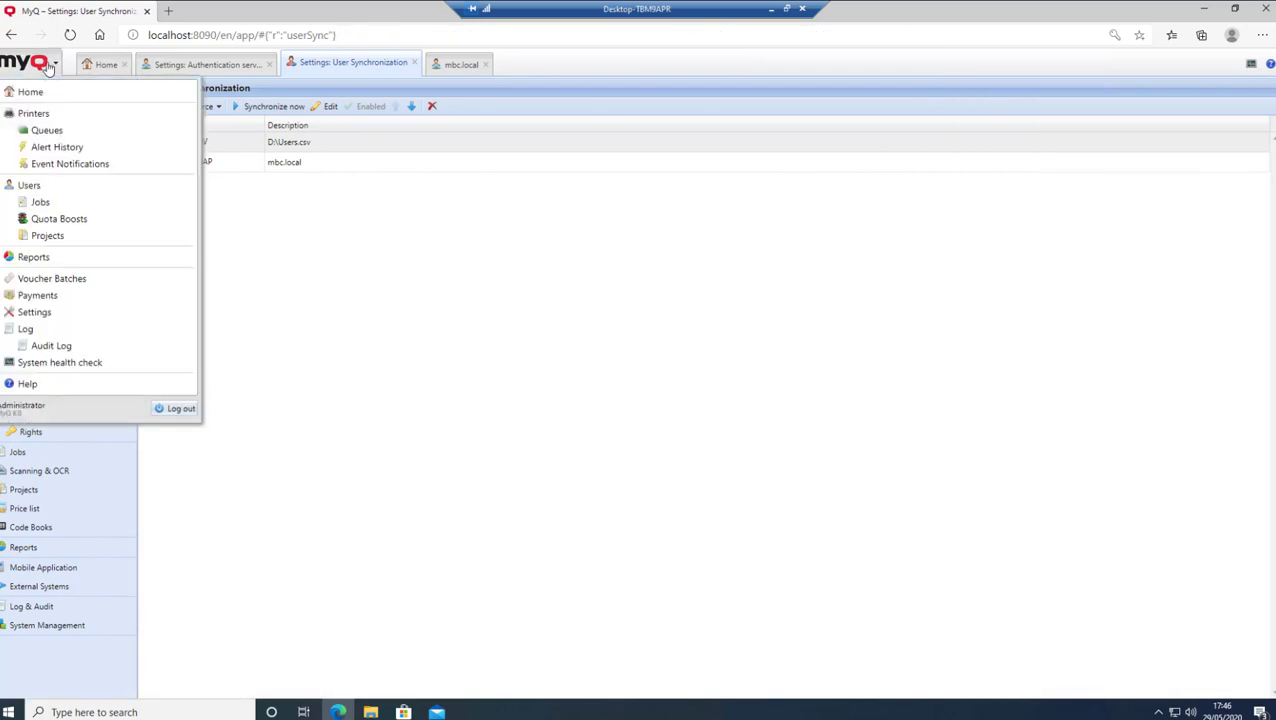
click(31, 187)
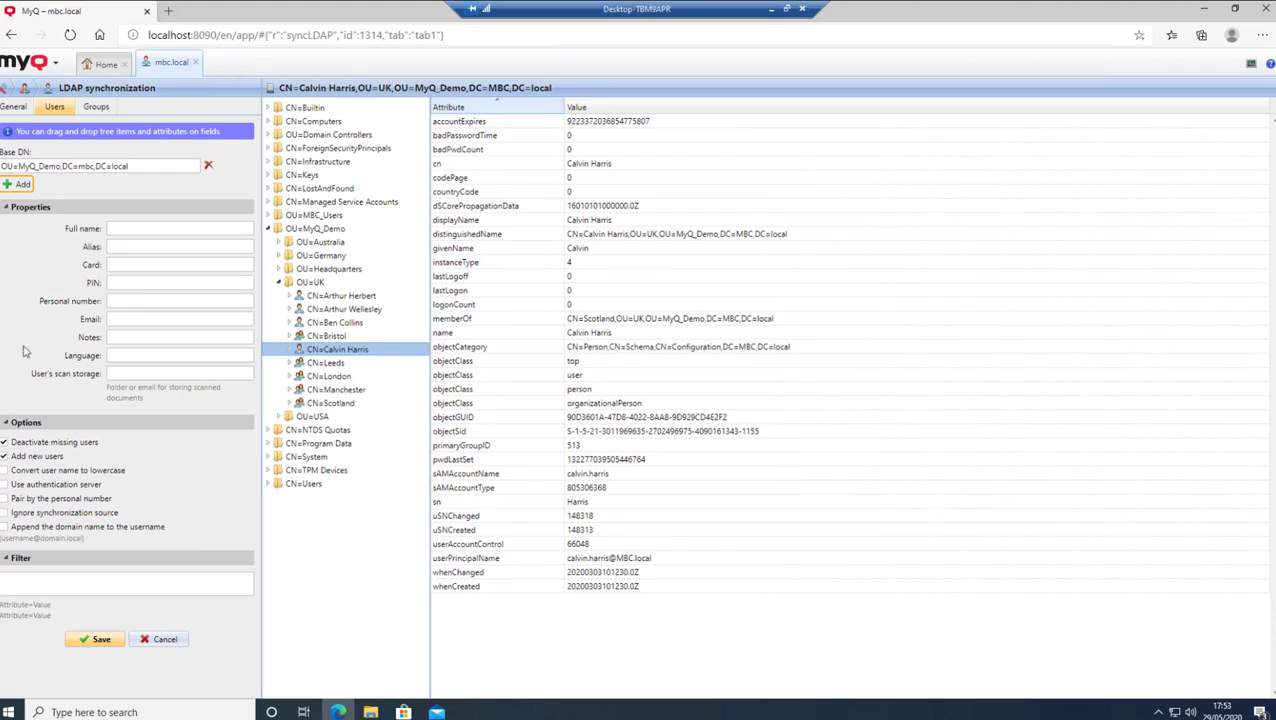
For the mbc.local source's tree group stored in user's DN, strip 1 component from left and 2 from right, and save the group settings.
click(96, 107)
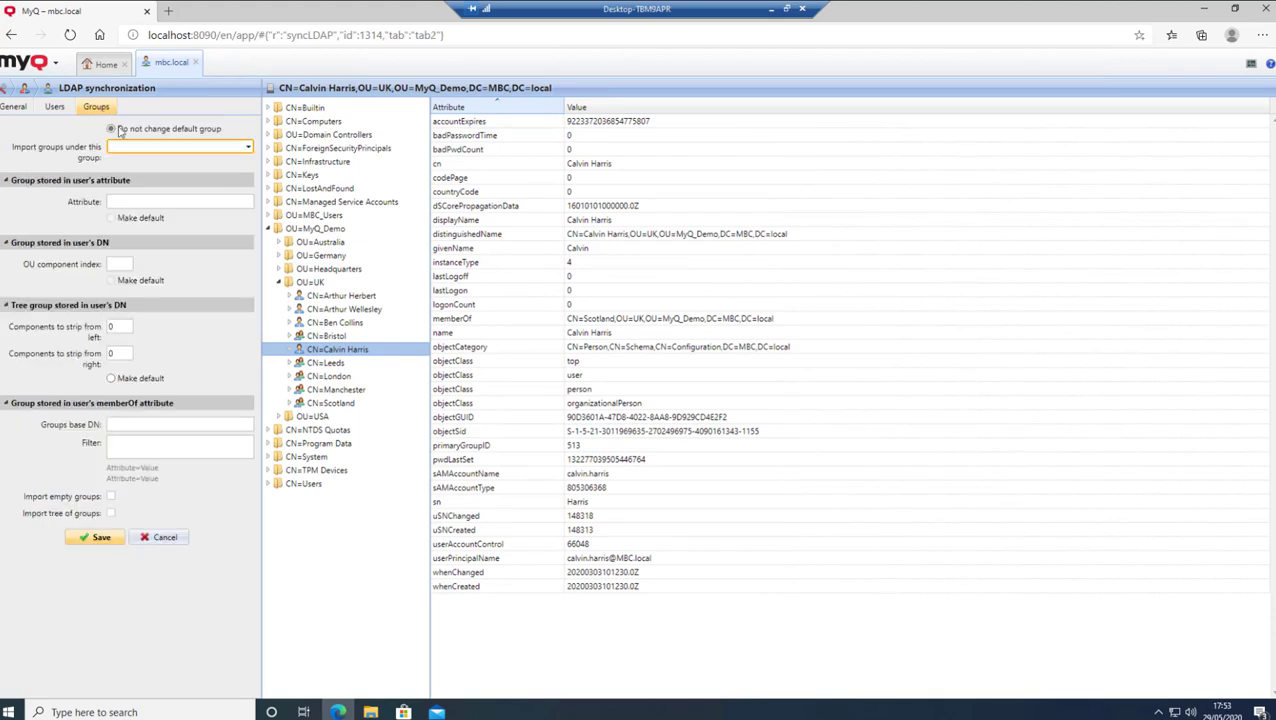
click(345, 355)
click(127, 325)
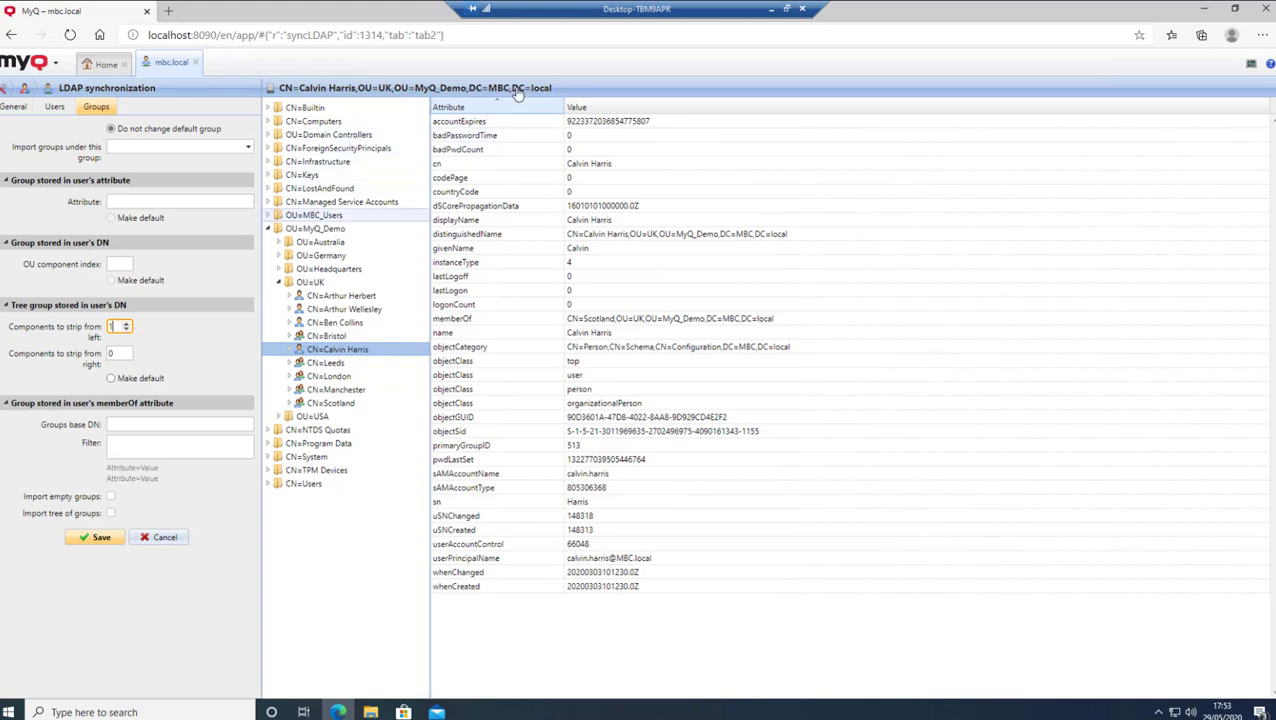
click(127, 354)
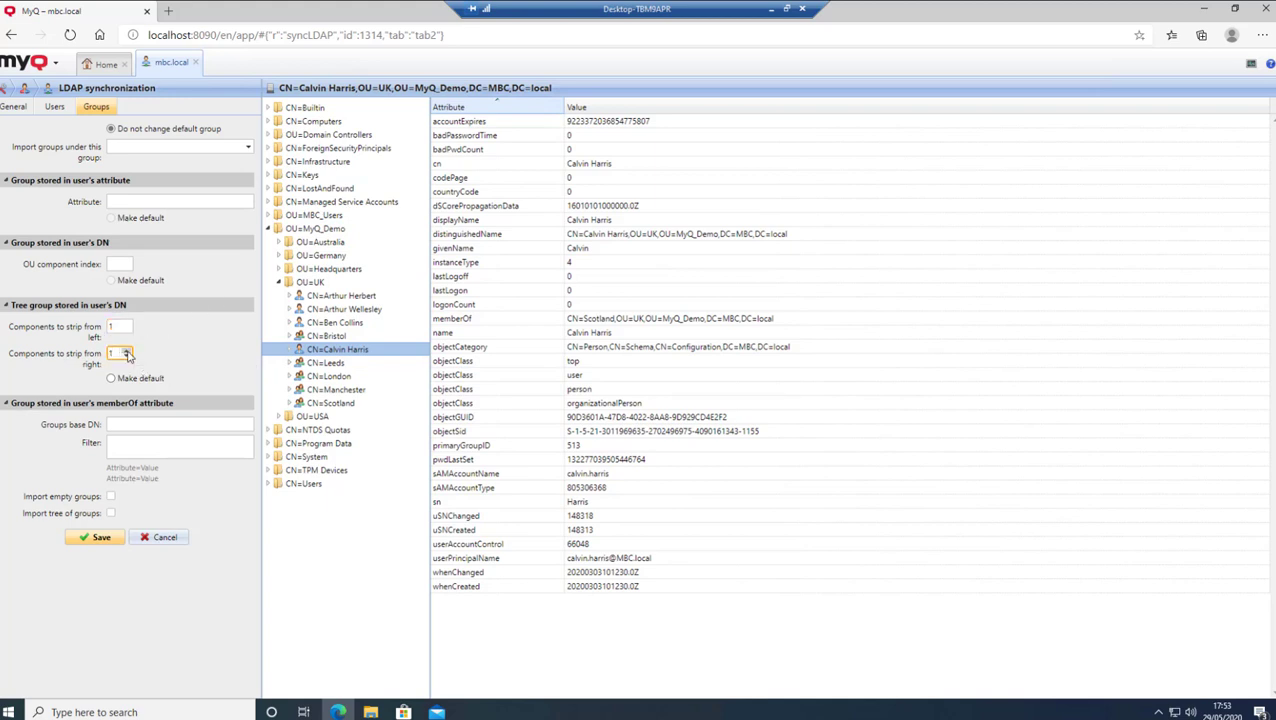
click(99, 544)
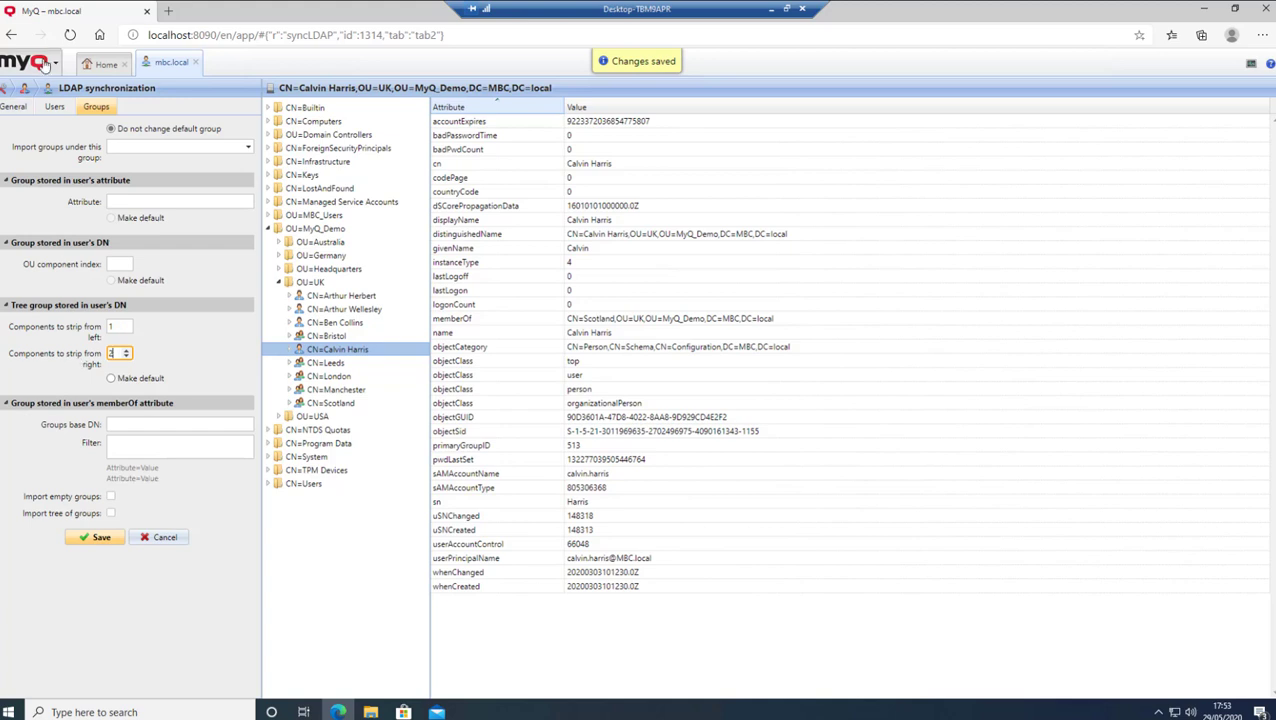
Return to the user synchronization settings and run synchronization again from the mbc.local LDAP source.
click(20, 115)
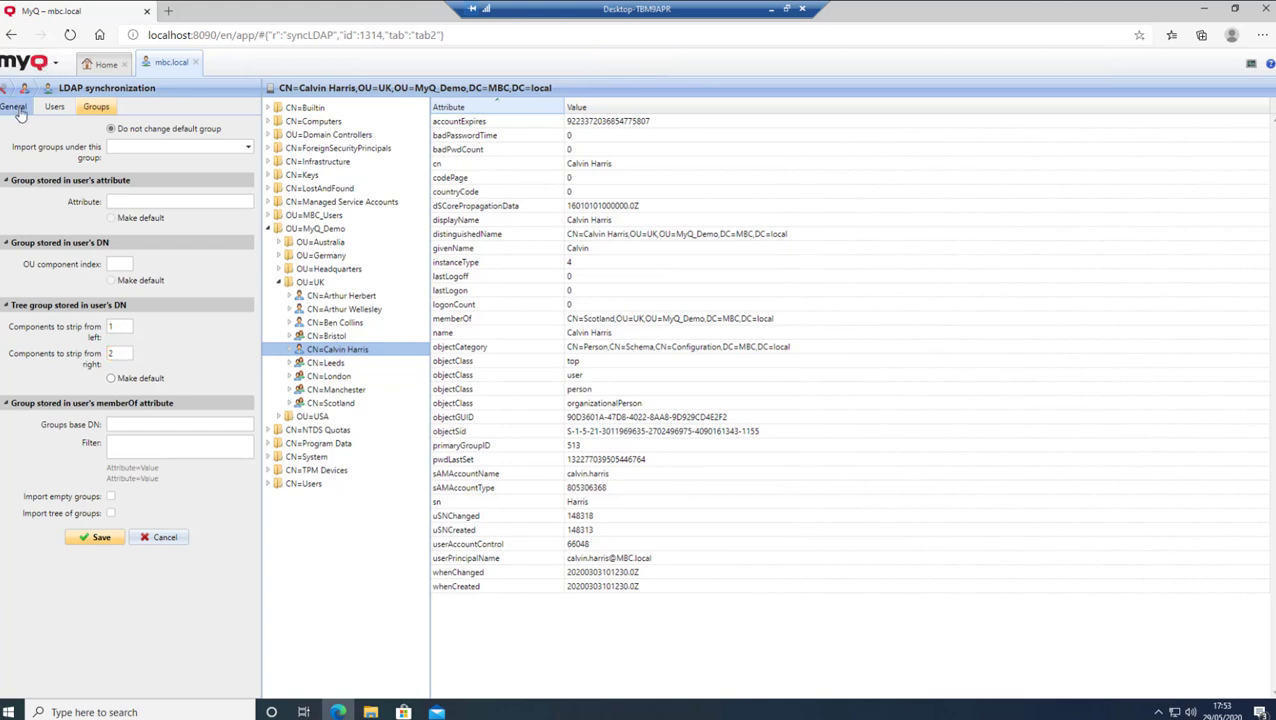
click(40, 64)
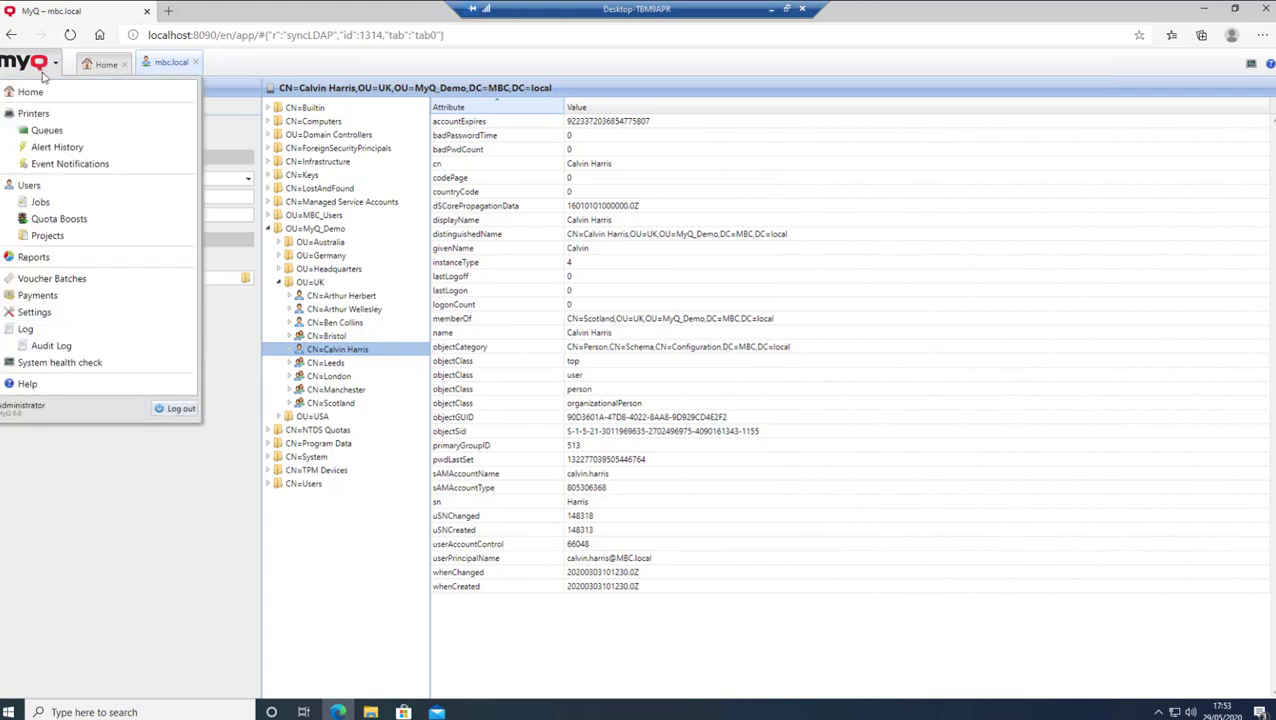
click(40, 312)
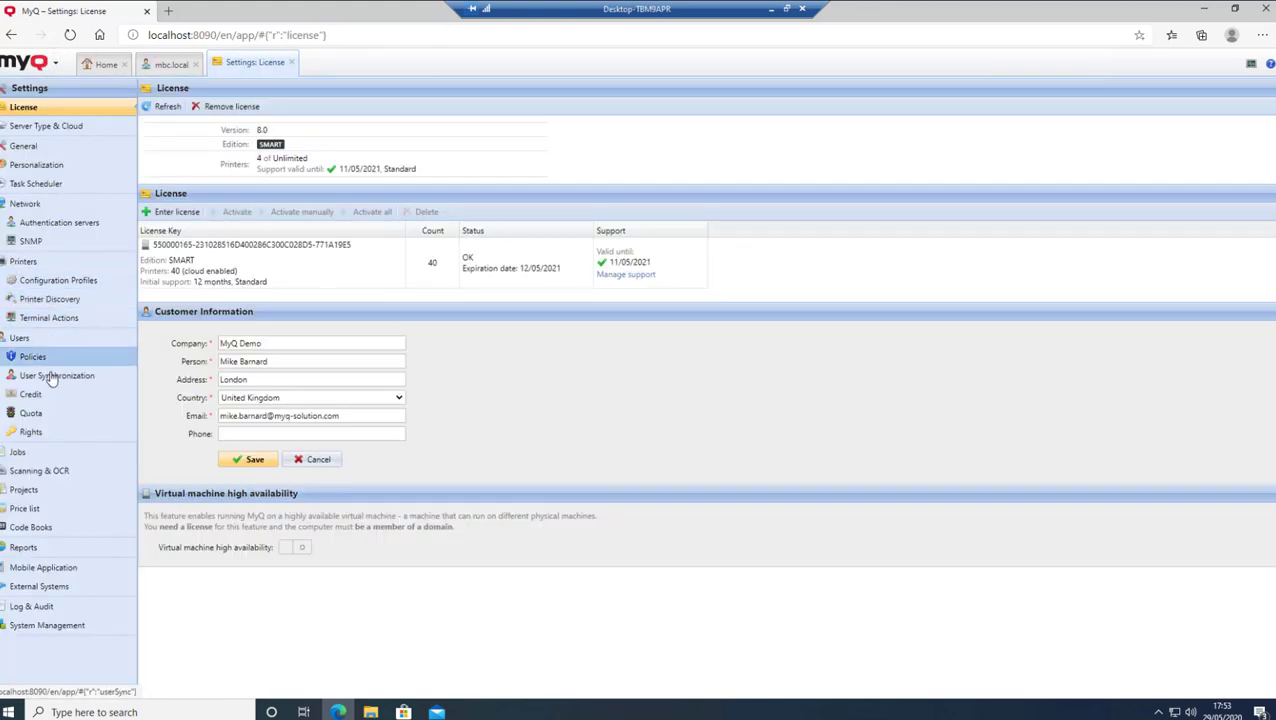
click(50, 376)
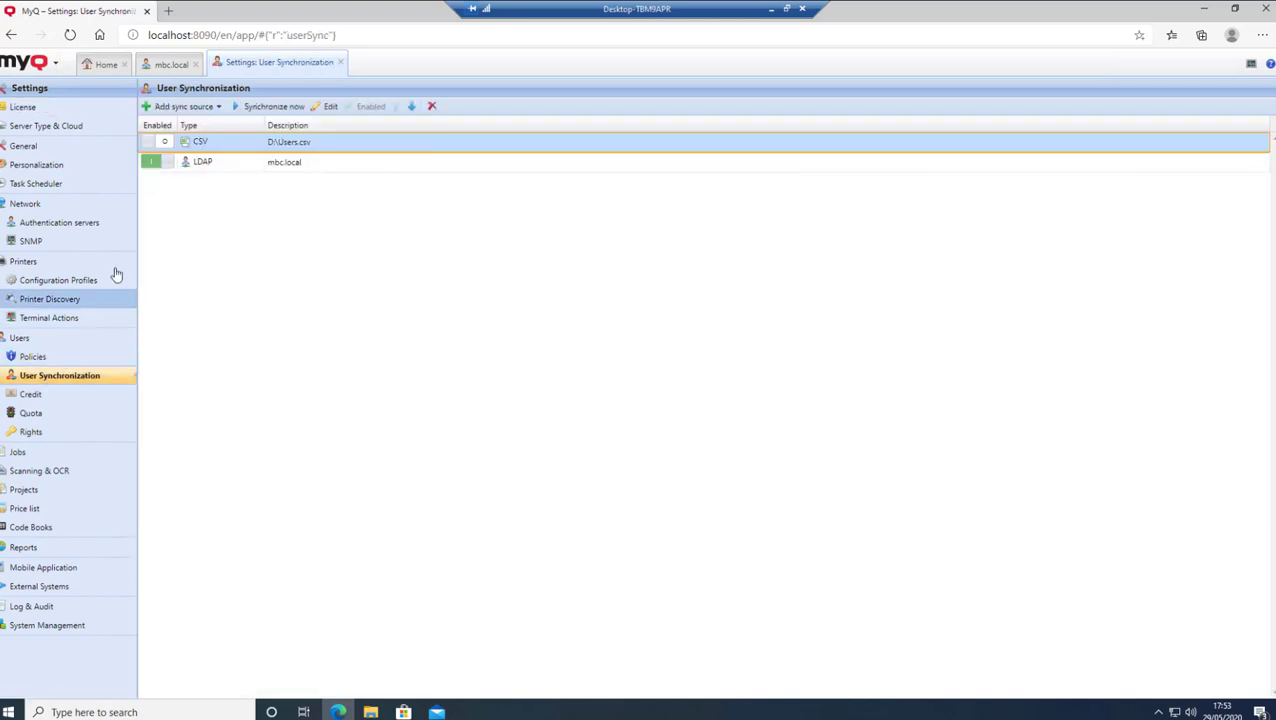
click(180, 163)
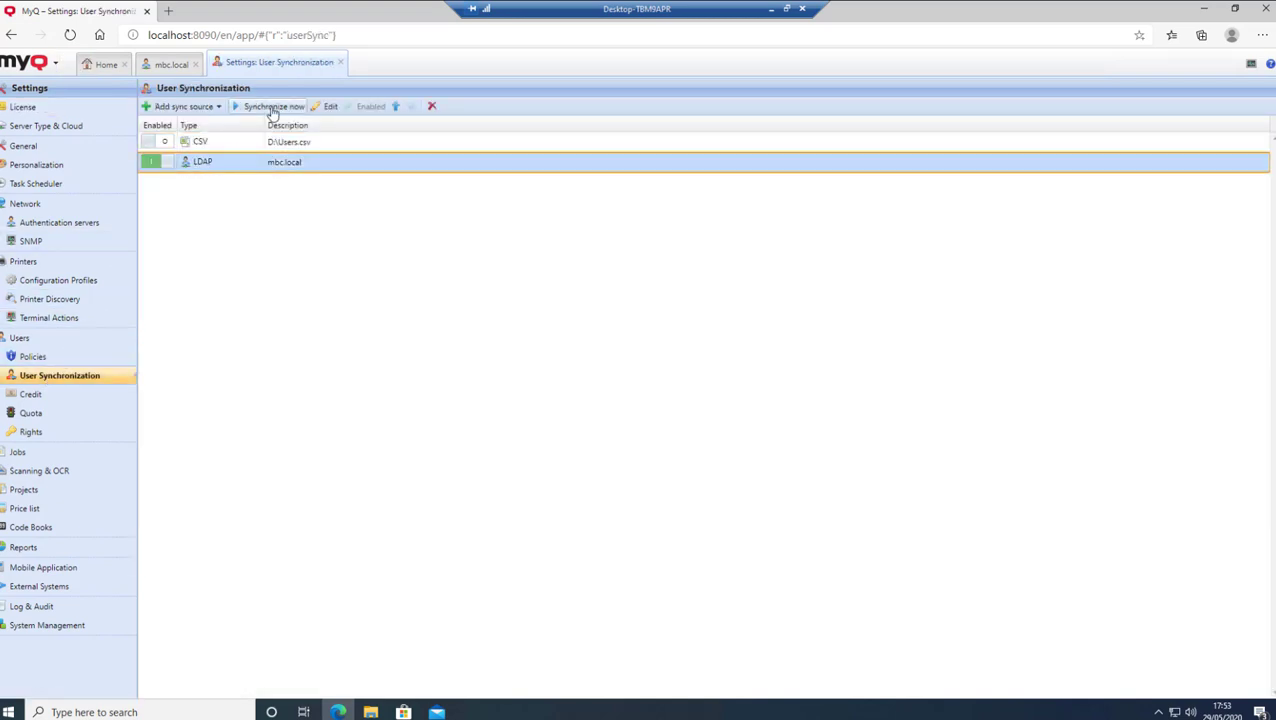
click(271, 108)
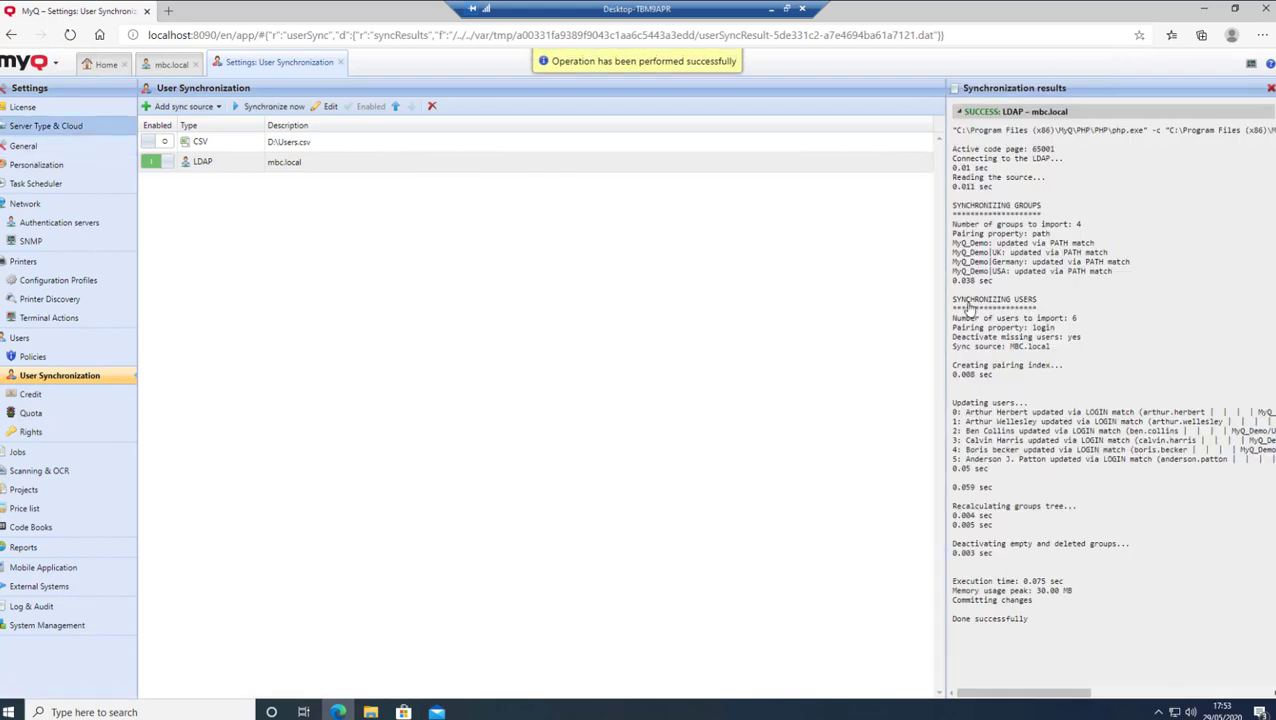
Open the users overview and expand the MyQ_Demo group to examine its imported subgroups.
click(46, 68)
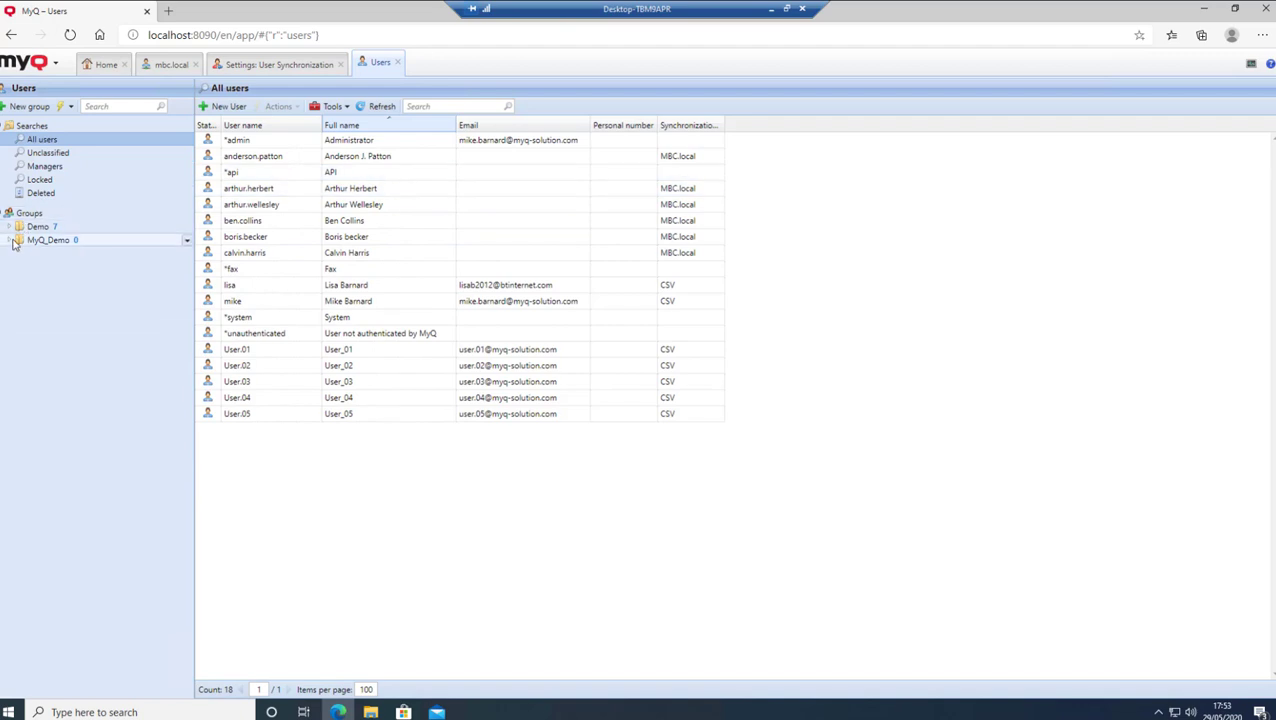
click(14, 244)
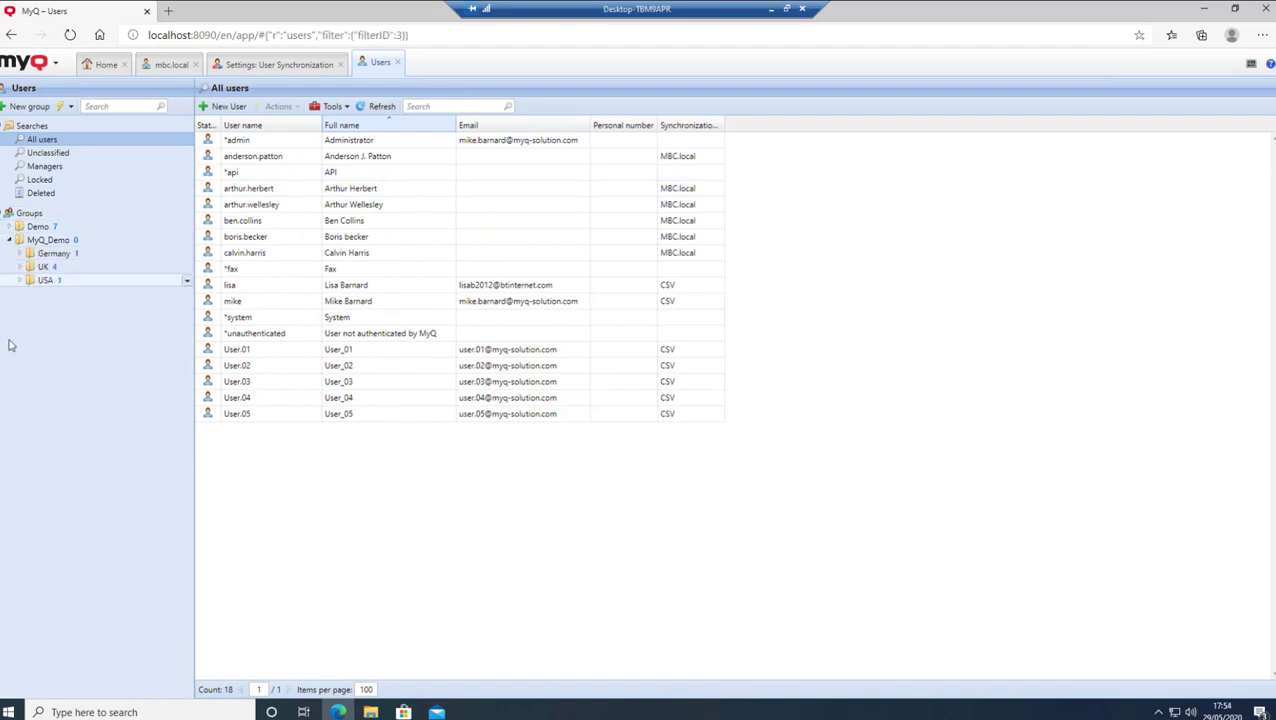